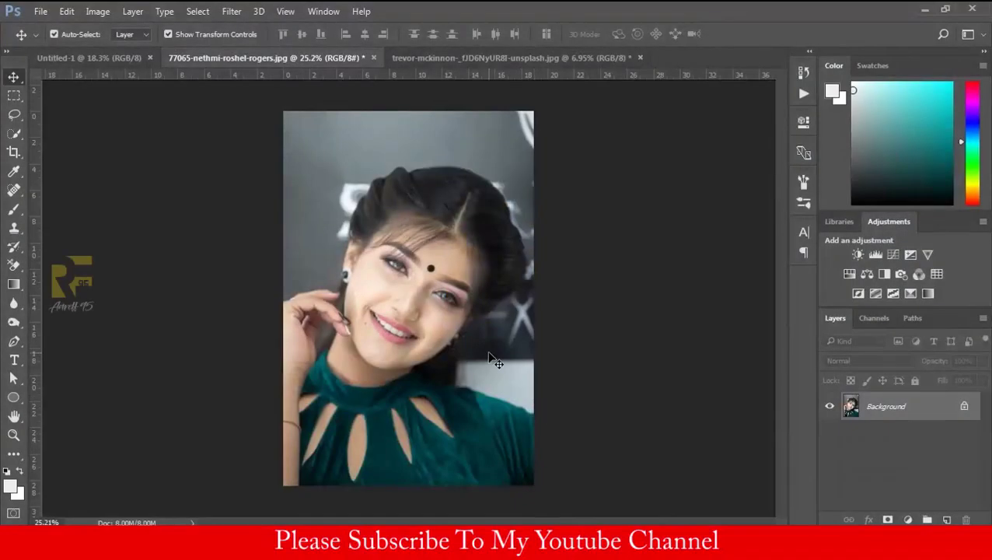
Step: Quick-select the woman, including her hair and shoulders, with a smaller brush
{"action": "scroll", "coordinate": [426, 300], "scroll_direction": "up", "scroll_amount": 2}
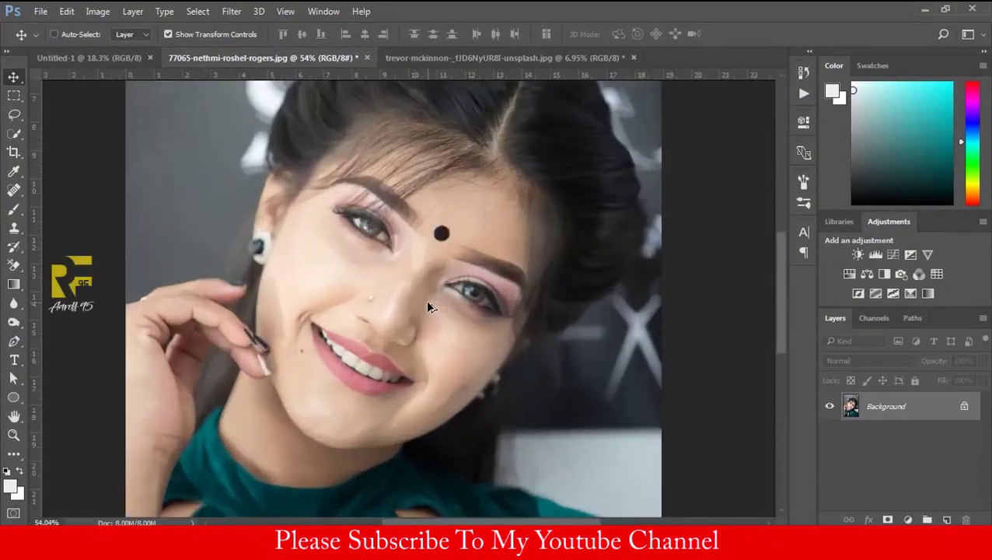
{"action": "key", "text": "w"}
{"action": "scroll", "coordinate": [359, 282], "scroll_direction": "up", "scroll_amount": 1}
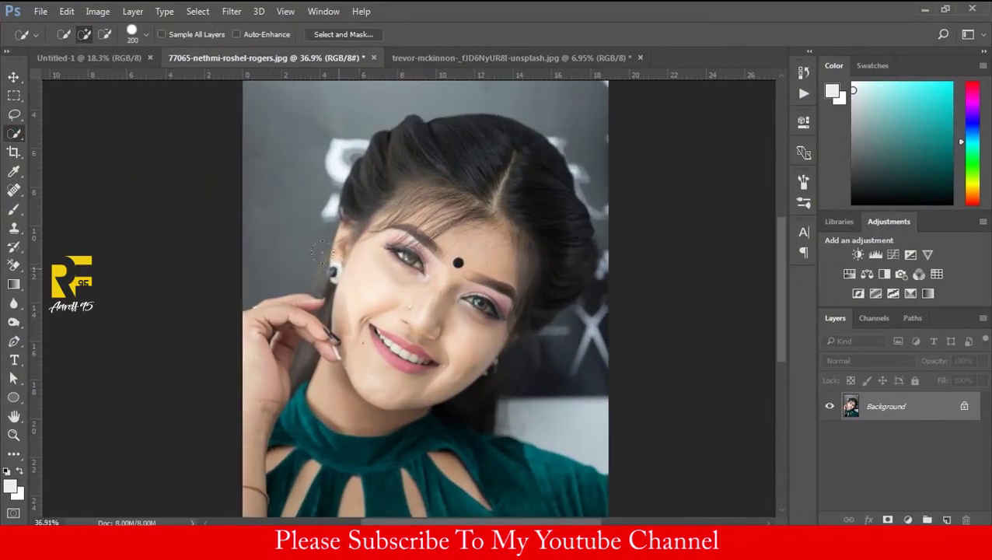
{"action": "key", "text": "bracketleft"}
{"action": "key", "text": "bracketleft"}
{"action": "key", "text": "bracketleft"}
{"action": "left_click_drag", "start_coordinate": [281, 265], "coordinate": [563, 355]}
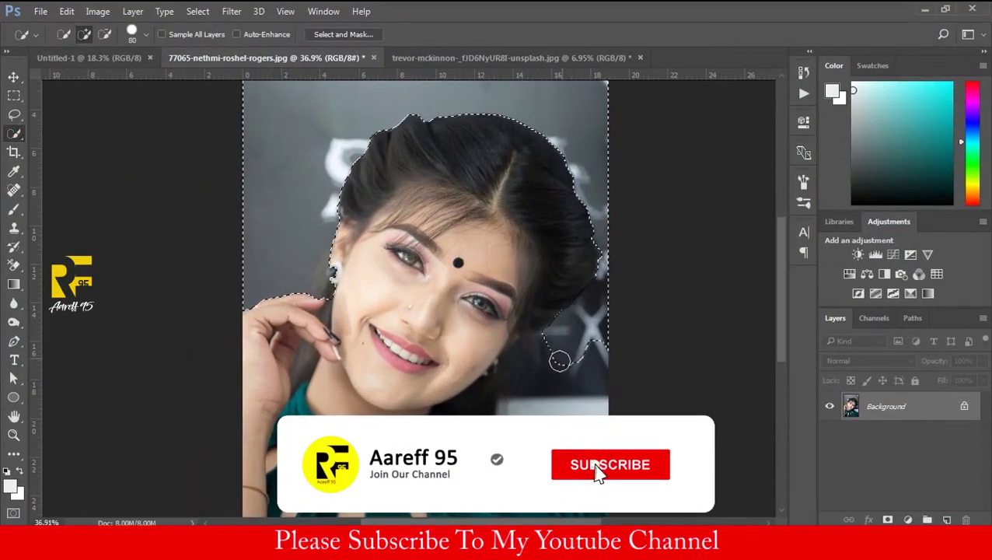
Step: Mask out the grey background and drag the cut-out woman into Untitled-1
{"action": "scroll", "coordinate": [533, 381], "scroll_direction": "up", "scroll_amount": 2}
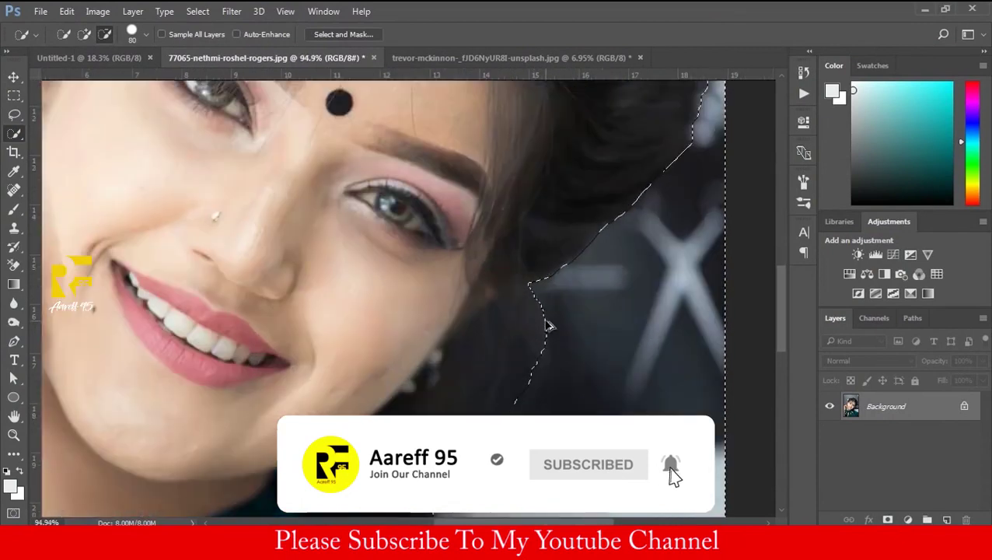
{"action": "scroll", "coordinate": [404, 365], "scroll_direction": "down", "scroll_amount": 2}
{"action": "scroll", "coordinate": [374, 336], "scroll_direction": "up", "scroll_amount": 3}
{"action": "scroll", "coordinate": [399, 274], "scroll_direction": "up", "scroll_amount": 1}
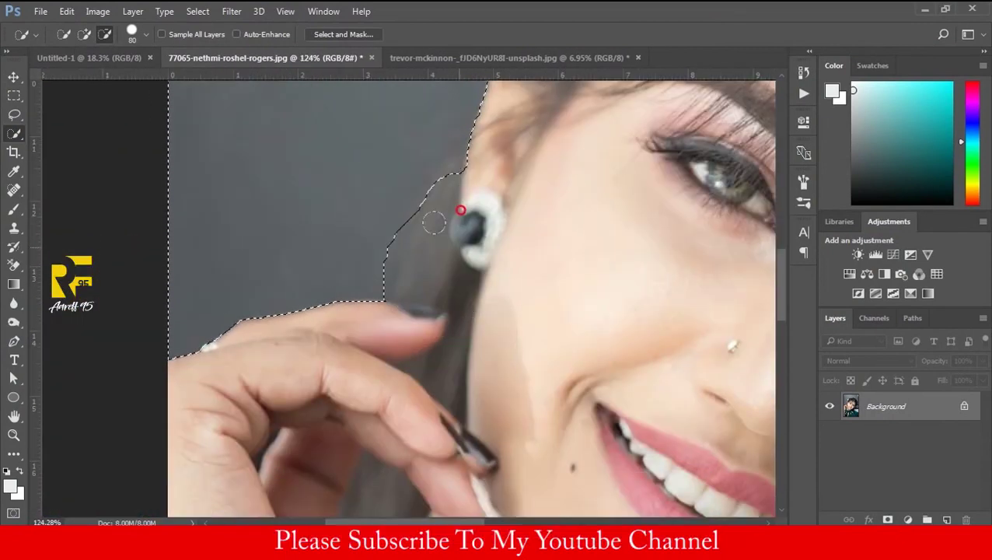
{"action": "scroll", "coordinate": [453, 362], "scroll_direction": "down", "scroll_amount": 5}
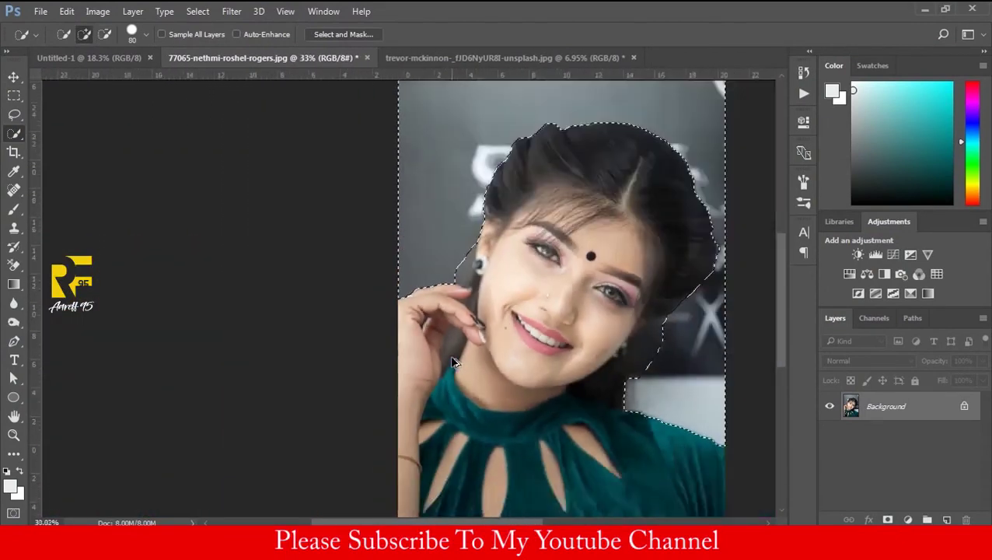
{"action": "scroll", "coordinate": [398, 433], "scroll_direction": "down", "scroll_amount": 1}
{"action": "left_click", "coordinate": [888, 520]}
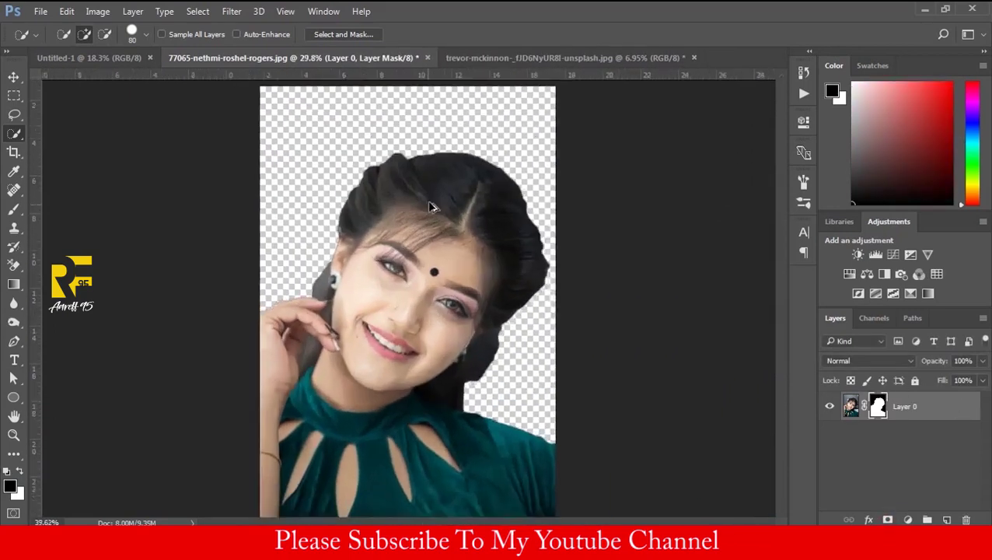
{"action": "left_click", "coordinate": [13, 76]}
{"action": "left_click_drag", "start_coordinate": [436, 230], "coordinate": [402, 274]}
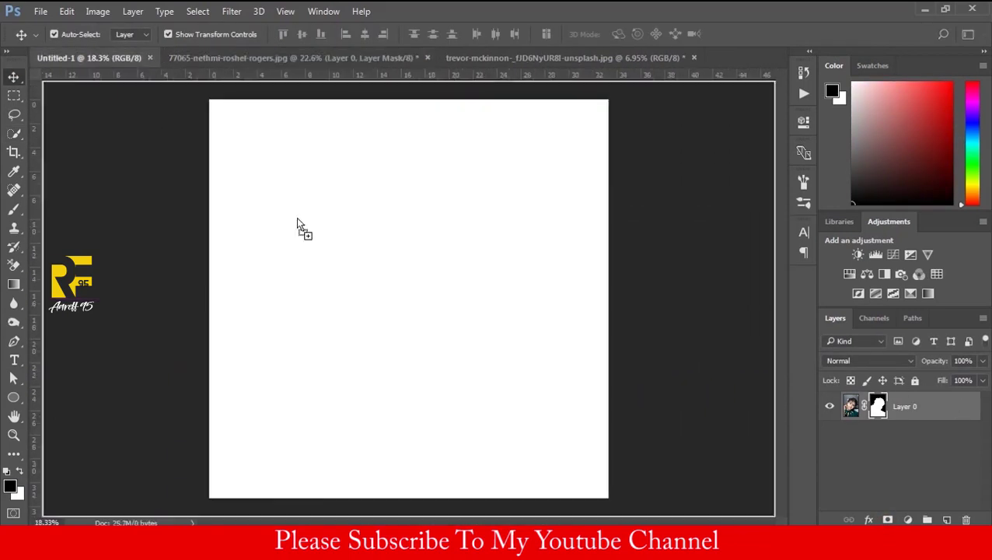
Step: Scale the woman to about 221% to fill the canvas, then enlarge the placed peacock photo
{"action": "left_click_drag", "start_coordinate": [431, 382], "coordinate": [505, 396]}
{"action": "scroll", "coordinate": [505, 327], "scroll_direction": "down", "scroll_amount": 2}
{"action": "left_click_drag", "start_coordinate": [504, 325], "coordinate": [476, 305]}
{"action": "left_click_drag", "start_coordinate": [485, 410], "coordinate": [492, 447]}
{"action": "left_click_drag", "start_coordinate": [442, 274], "coordinate": [444, 276]}
{"action": "scroll", "coordinate": [449, 272], "scroll_direction": "up", "scroll_amount": 3}
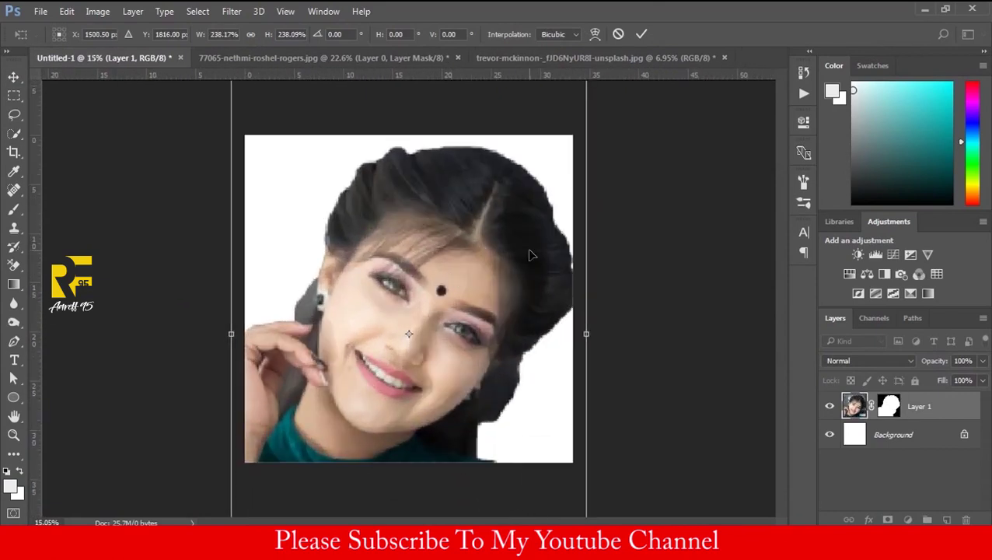
{"action": "scroll", "coordinate": [556, 105], "scroll_direction": "down", "scroll_amount": 1}
{"action": "left_click_drag", "start_coordinate": [557, 105], "coordinate": [545, 123]}
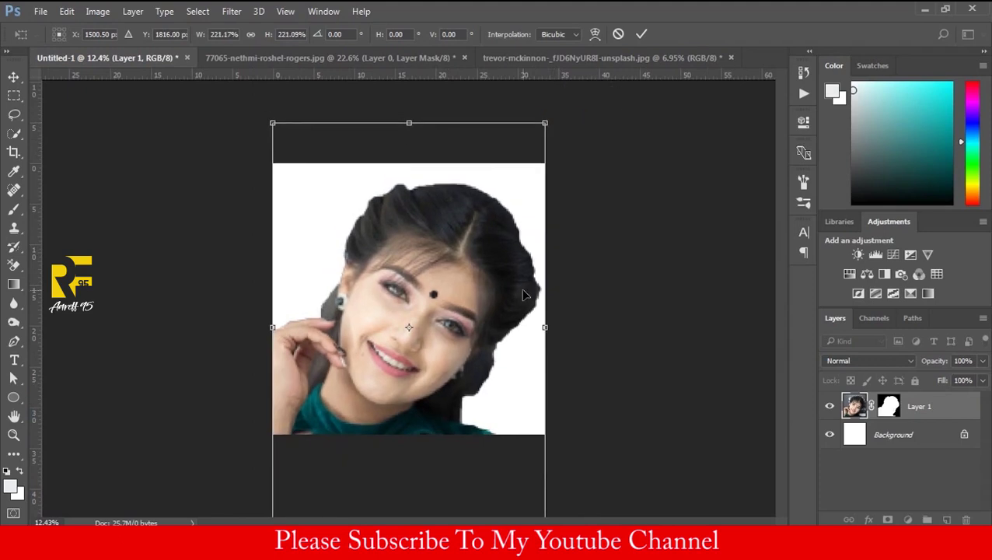
{"action": "key", "text": "Return"}
{"action": "scroll", "coordinate": [526, 334], "scroll_direction": "up", "scroll_amount": 1}
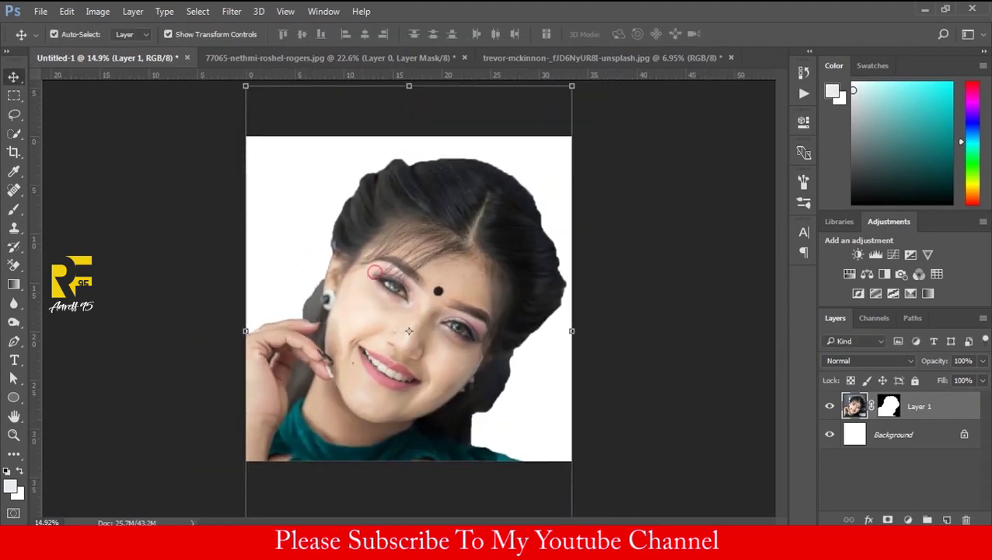
{"action": "left_click_drag", "start_coordinate": [585, 410], "coordinate": [679, 478]}
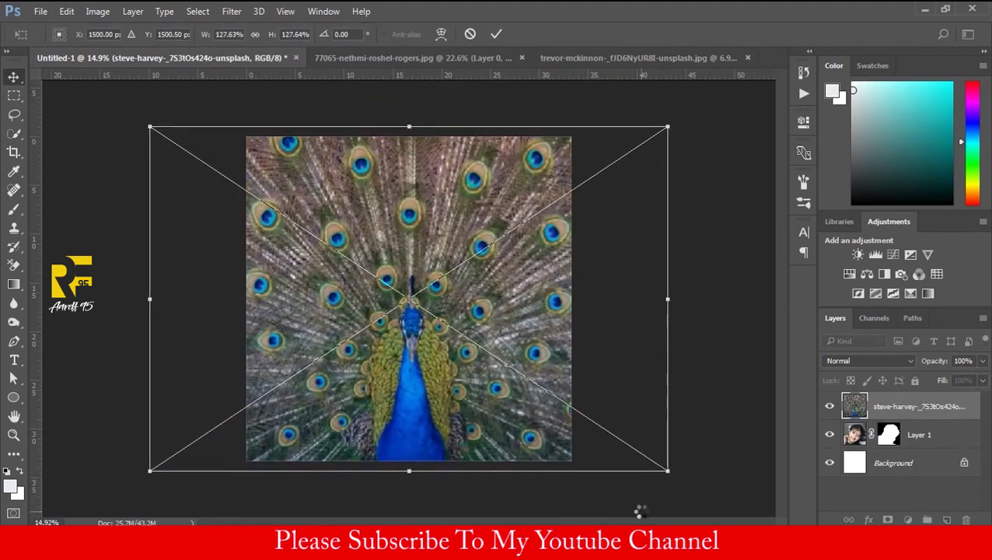
Step: Commit the peacock's size and move the woman's layer above it
{"action": "key", "text": "Return"}
{"action": "left_click_drag", "start_coordinate": [907, 437], "coordinate": [907, 396]}
{"action": "scroll", "coordinate": [529, 385], "scroll_direction": "up", "scroll_amount": 1}
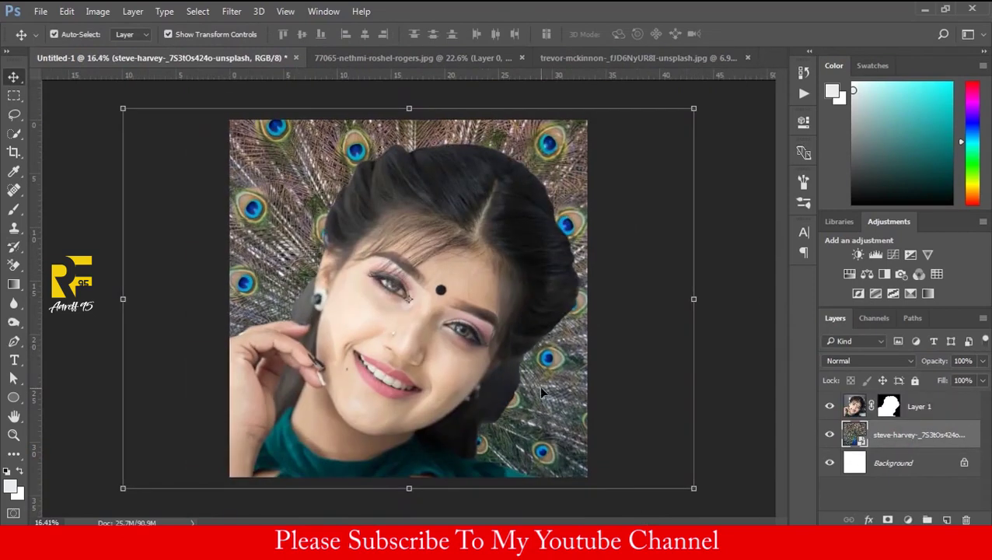
Step: Give the peacock backdrop a large-radius Gaussian Blur smart filter
{"action": "left_click", "coordinate": [231, 11]}
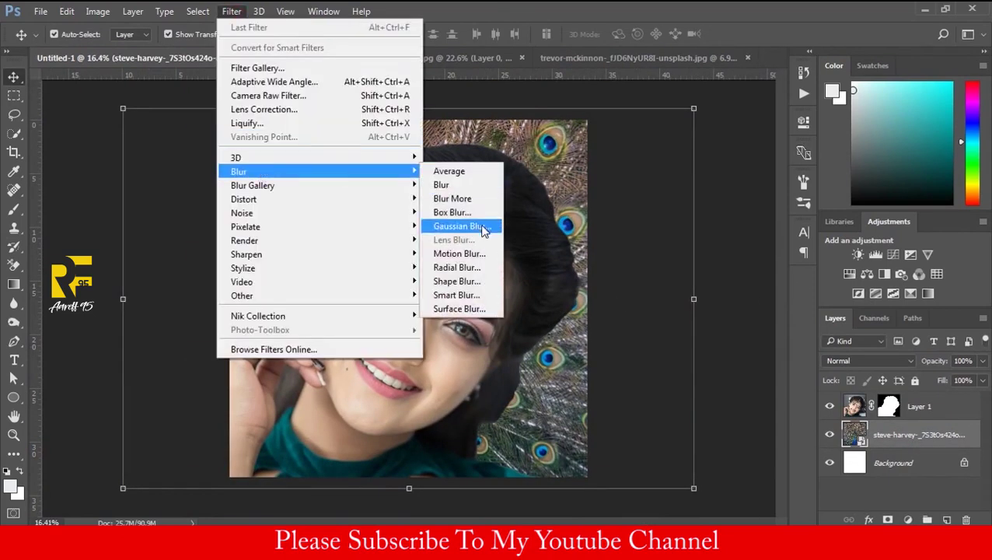
{"action": "left_click", "coordinate": [462, 224]}
{"action": "left_click_drag", "start_coordinate": [582, 347], "coordinate": [616, 347]}
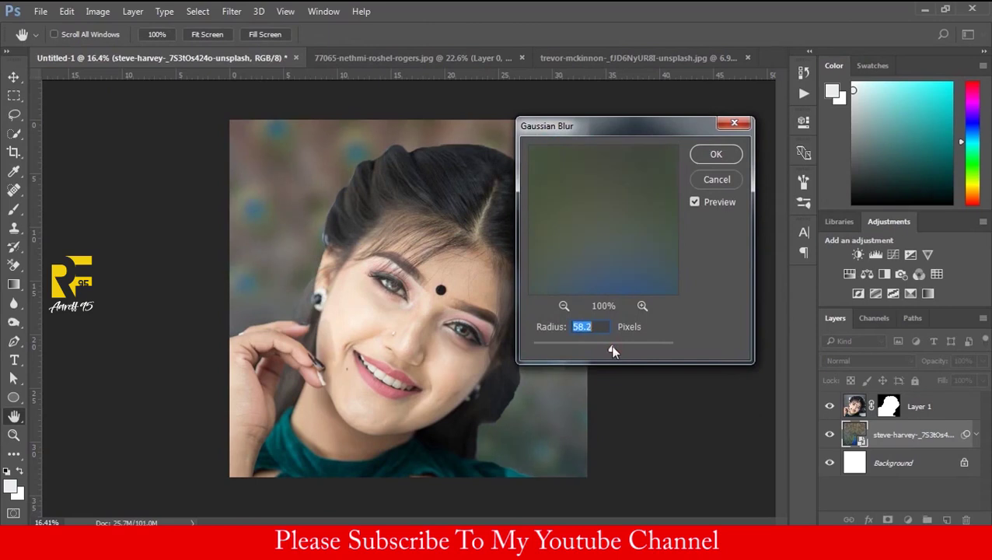
{"action": "left_click", "coordinate": [715, 154]}
{"action": "scroll", "coordinate": [488, 313], "scroll_direction": "up", "scroll_amount": 2}
{"action": "scroll", "coordinate": [487, 314], "scroll_direction": "down", "scroll_amount": 2}
{"action": "left_click", "coordinate": [522, 219], "text": "ctrl"}
{"action": "scroll", "coordinate": [545, 256], "scroll_direction": "up", "scroll_amount": 8}
{"action": "scroll", "coordinate": [347, 421], "scroll_direction": "down", "scroll_amount": 7}
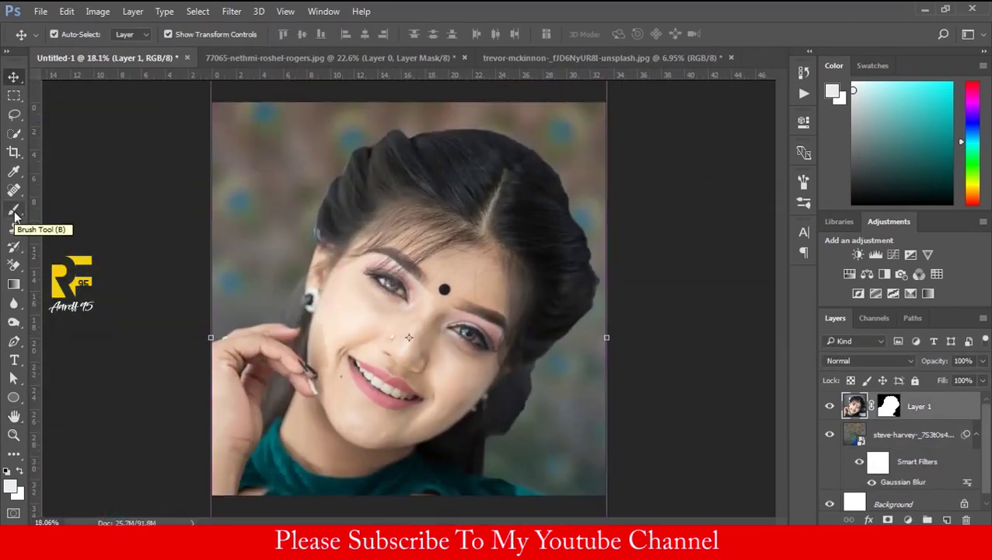
Step: Refine the woman's outline in Select and Mask, outputting it as a layer mask
{"action": "left_click", "coordinate": [888, 406], "text": "ctrl"}
{"action": "left_click", "coordinate": [197, 11]}
{"action": "left_click", "coordinate": [221, 183]}
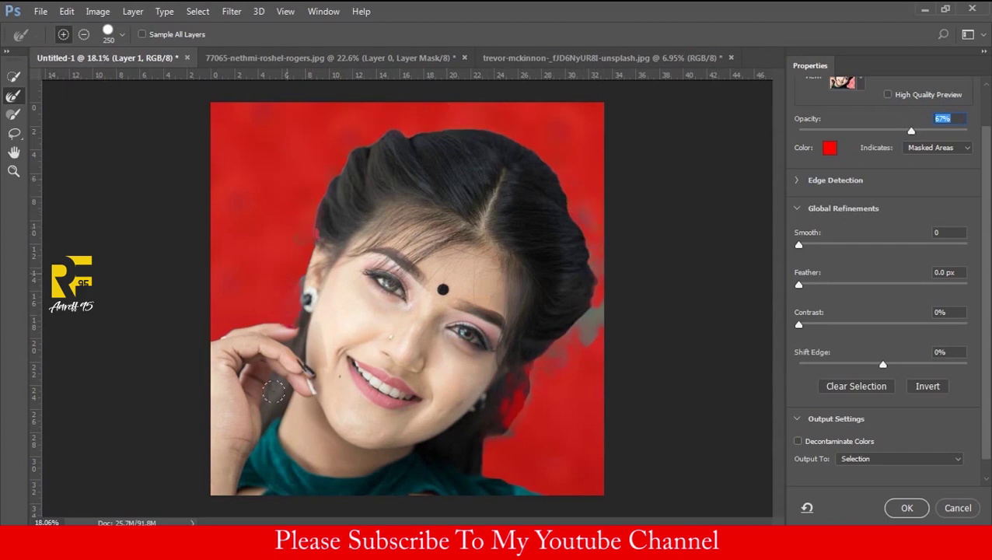
{"action": "left_click", "coordinate": [914, 459]}
{"action": "left_click", "coordinate": [917, 476]}
{"action": "left_click", "coordinate": [907, 508]}
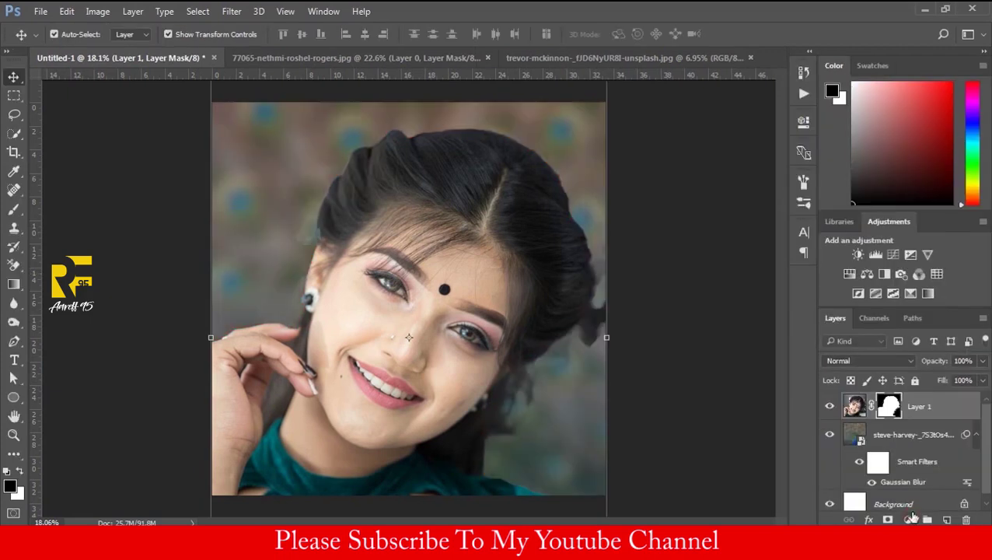
{"action": "scroll", "coordinate": [628, 428], "scroll_direction": "up", "scroll_amount": 2}
{"action": "scroll", "coordinate": [628, 428], "scroll_direction": "down", "scroll_amount": 1}
Step: Paint the mask with a black soft brush to clean her hair and face edges
{"action": "key", "text": "b"}
{"action": "scroll", "coordinate": [729, 339], "scroll_direction": "up", "scroll_amount": 2}
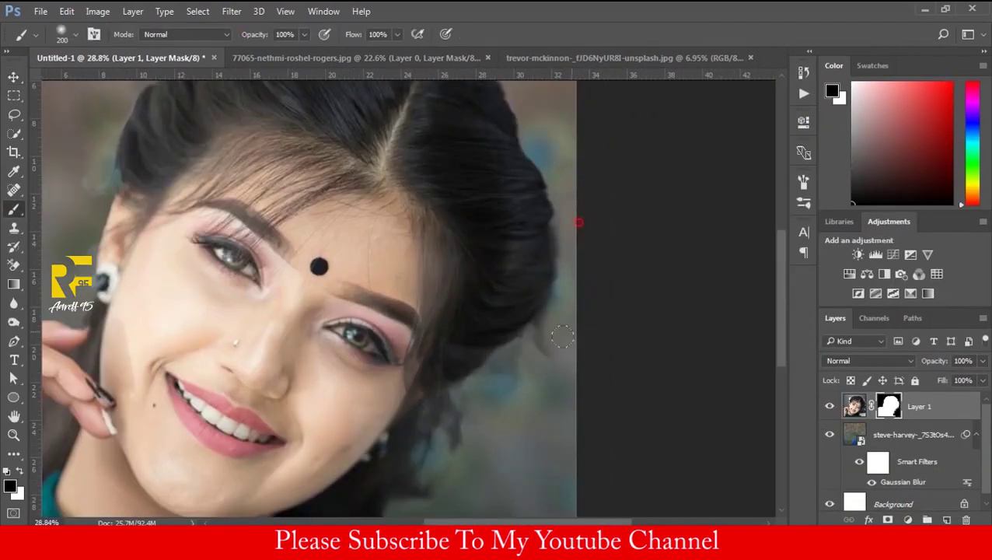
{"action": "scroll", "coordinate": [517, 374], "scroll_direction": "left", "scroll_amount": 2}
{"action": "scroll", "coordinate": [519, 342], "scroll_direction": "down", "scroll_amount": 3}
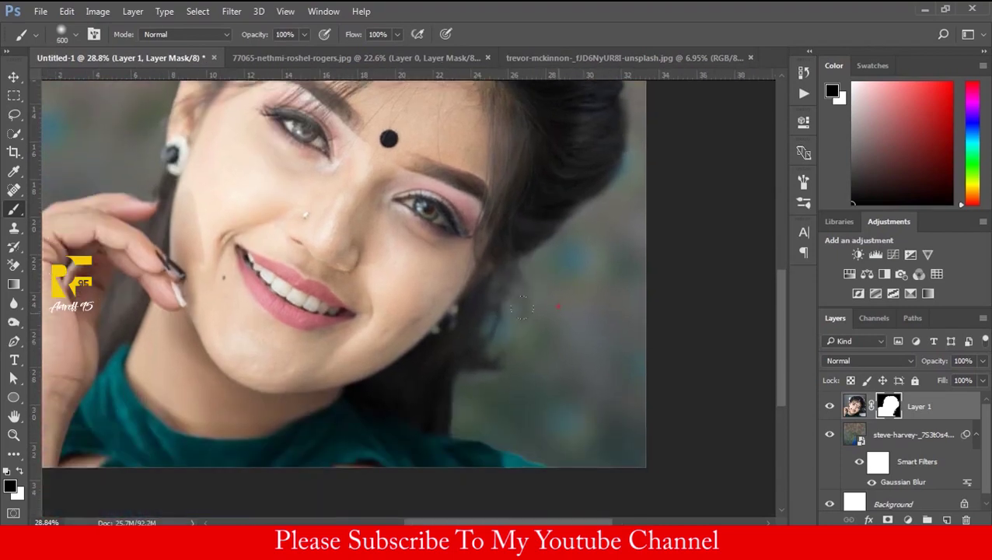
{"action": "scroll", "coordinate": [490, 362], "scroll_direction": "up", "scroll_amount": 1}
{"action": "scroll", "coordinate": [490, 363], "scroll_direction": "up", "scroll_amount": 6}
{"action": "scroll", "coordinate": [140, 146], "scroll_direction": "up", "scroll_amount": 1}
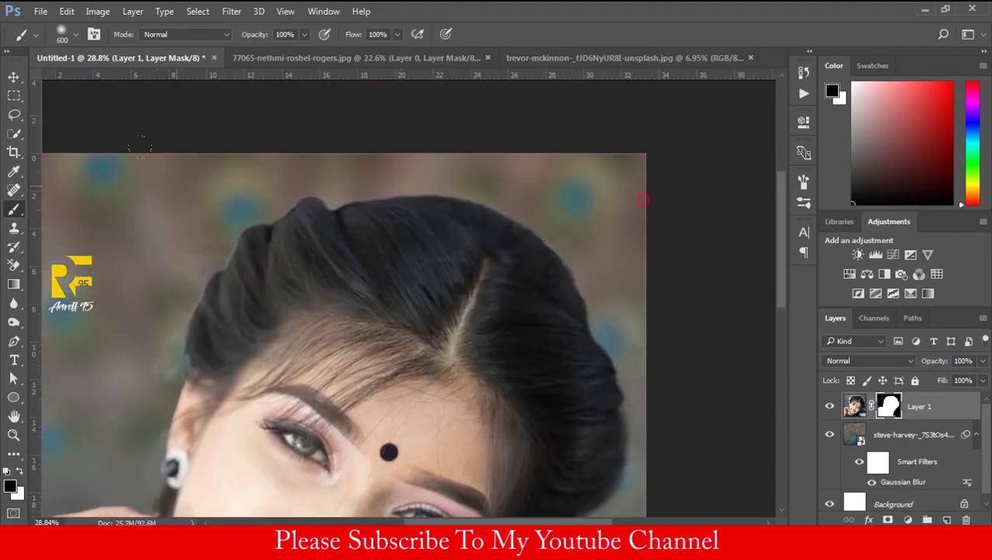
{"action": "scroll", "coordinate": [149, 289], "scroll_direction": "left", "scroll_amount": 2}
{"action": "scroll", "coordinate": [149, 289], "scroll_direction": "down", "scroll_amount": 2}
{"action": "scroll", "coordinate": [219, 298], "scroll_direction": "down", "scroll_amount": 2}
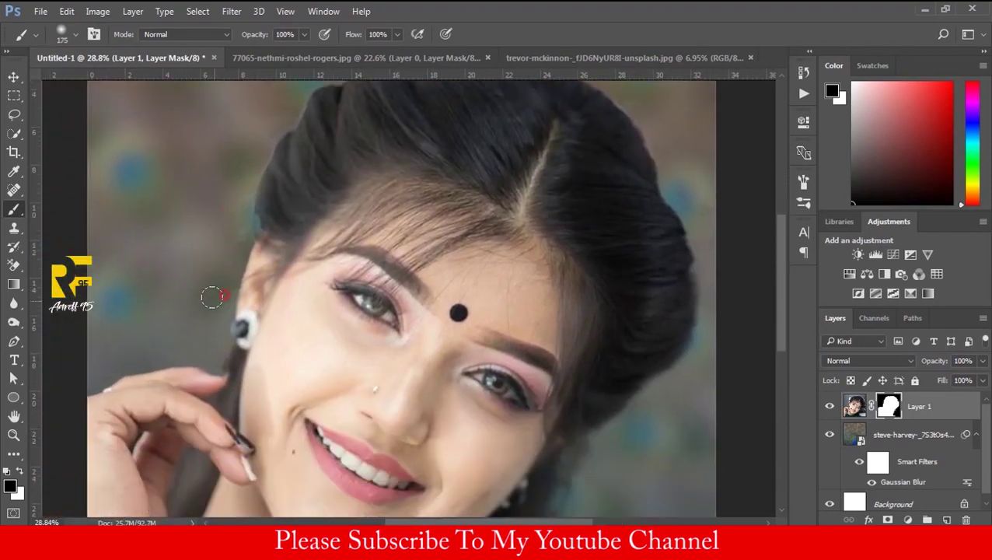
{"action": "scroll", "coordinate": [172, 442], "scroll_direction": "up", "scroll_amount": 3}
{"action": "scroll", "coordinate": [483, 467], "scroll_direction": "down", "scroll_amount": 4}
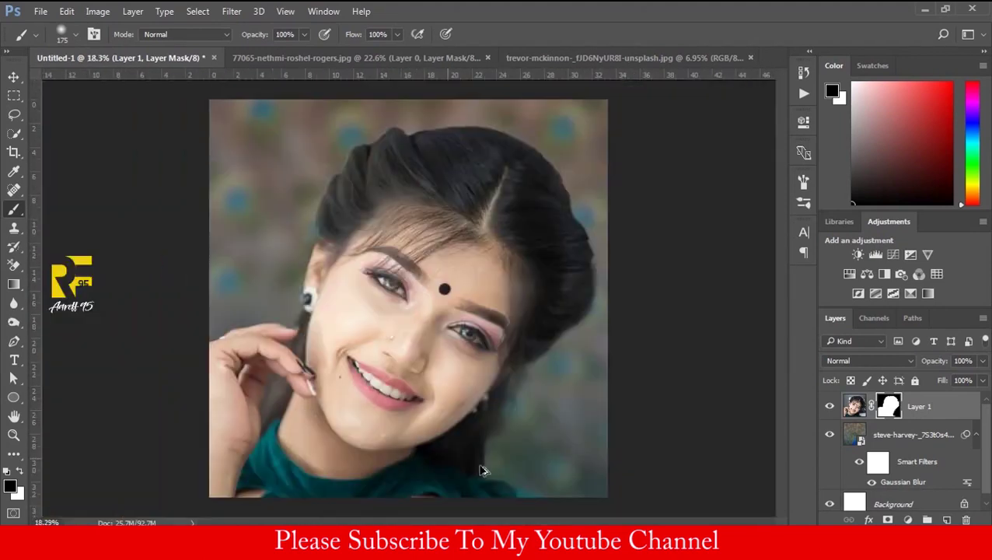
{"action": "scroll", "coordinate": [490, 387], "scroll_direction": "up", "scroll_amount": 2}
{"action": "scroll", "coordinate": [516, 337], "scroll_direction": "down", "scroll_amount": 3}
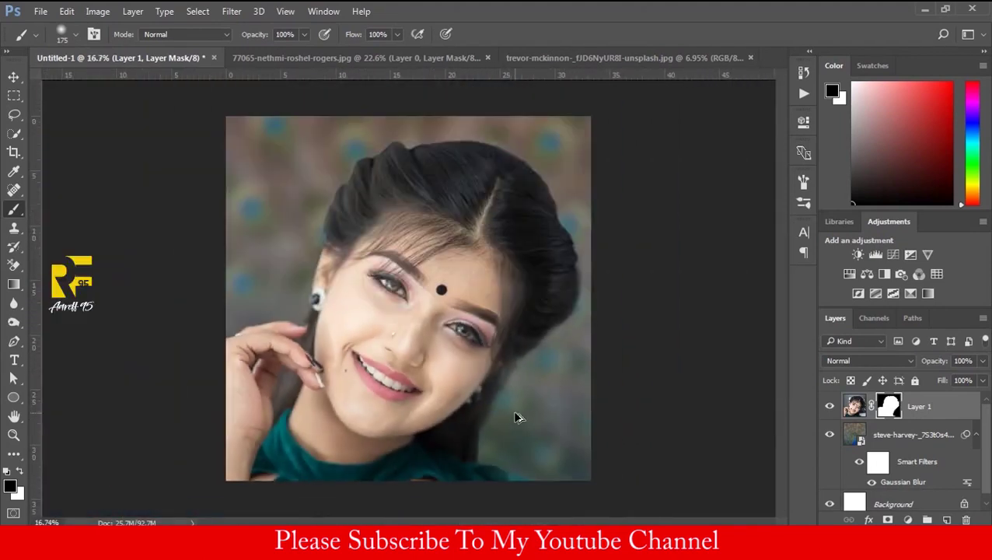
{"action": "scroll", "coordinate": [463, 354], "scroll_direction": "up", "scroll_amount": 3}
{"action": "scroll", "coordinate": [467, 354], "scroll_direction": "down", "scroll_amount": 3}
Step: Apply the skin-smoothing plugin filter to the woman's image layer
{"action": "key", "text": "v"}
{"action": "left_click", "coordinate": [854, 406]}
{"action": "left_click", "coordinate": [232, 11]}
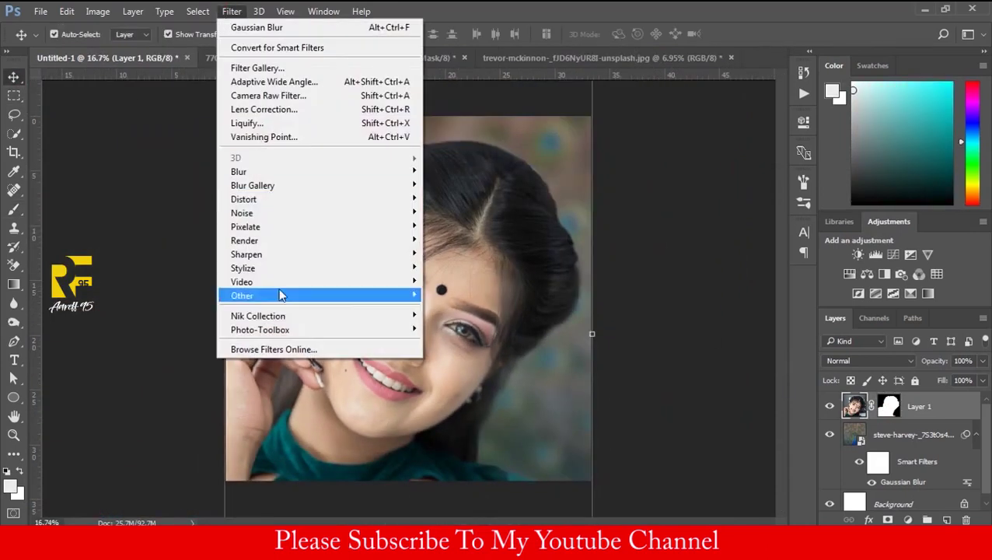
{"action": "left_click", "coordinate": [462, 326]}
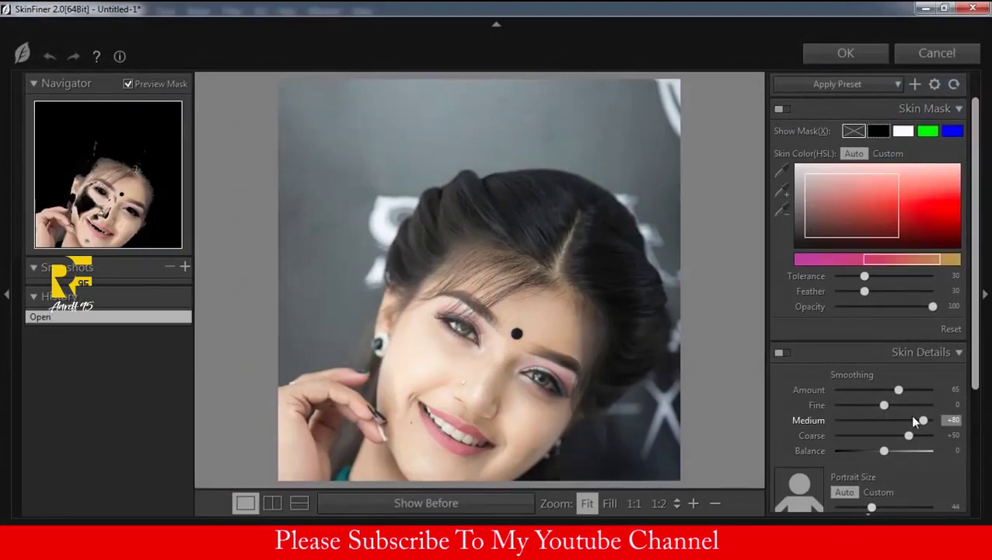
{"action": "left_click", "coordinate": [866, 51]}
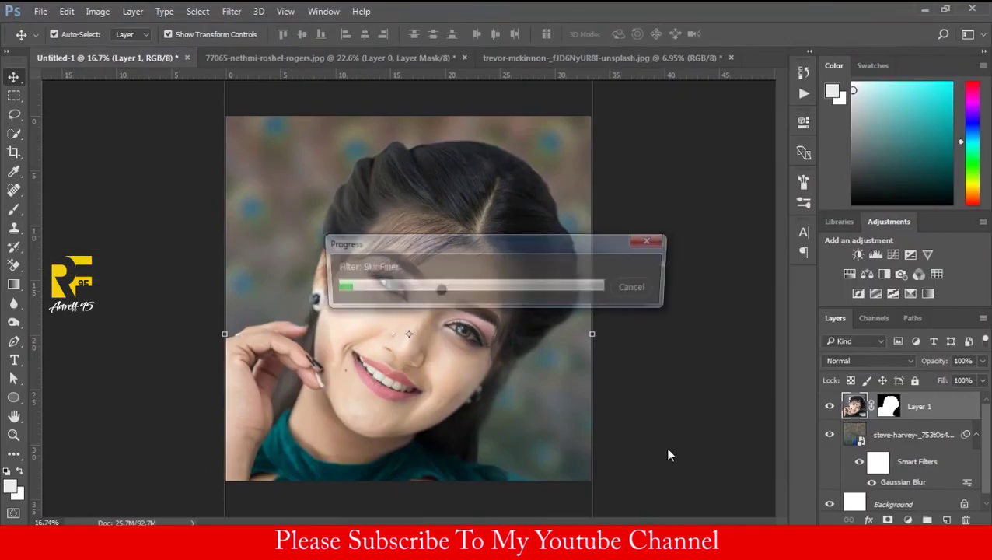
Step: Apply a Camera Raw filter giving the woman +37 contrast and -38 blacks
{"action": "left_click", "coordinate": [231, 11]}
{"action": "key", "text": "Escape"}
{"action": "key", "text": "Escape"}
{"action": "key", "text": "ctrl+shift+a"}
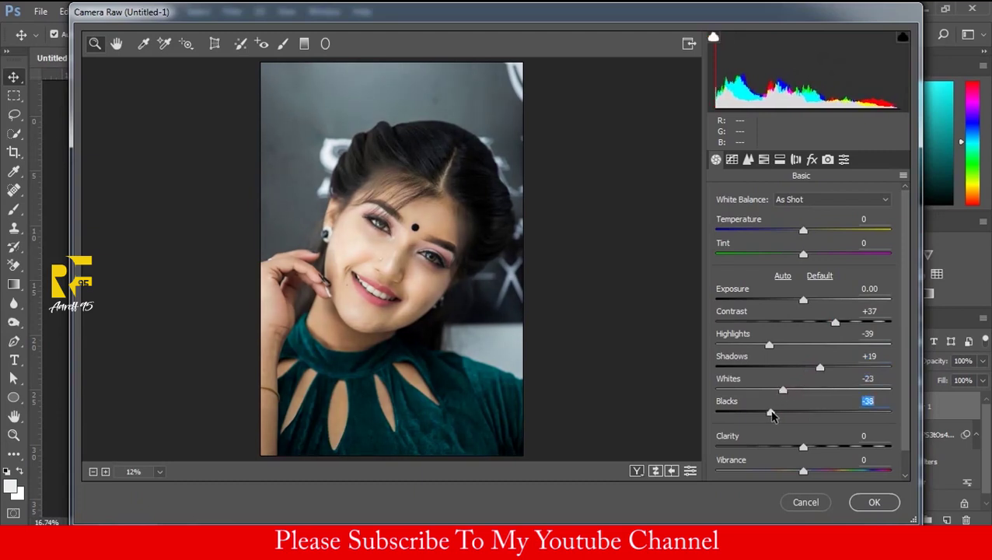
{"action": "left_click", "coordinate": [871, 501]}
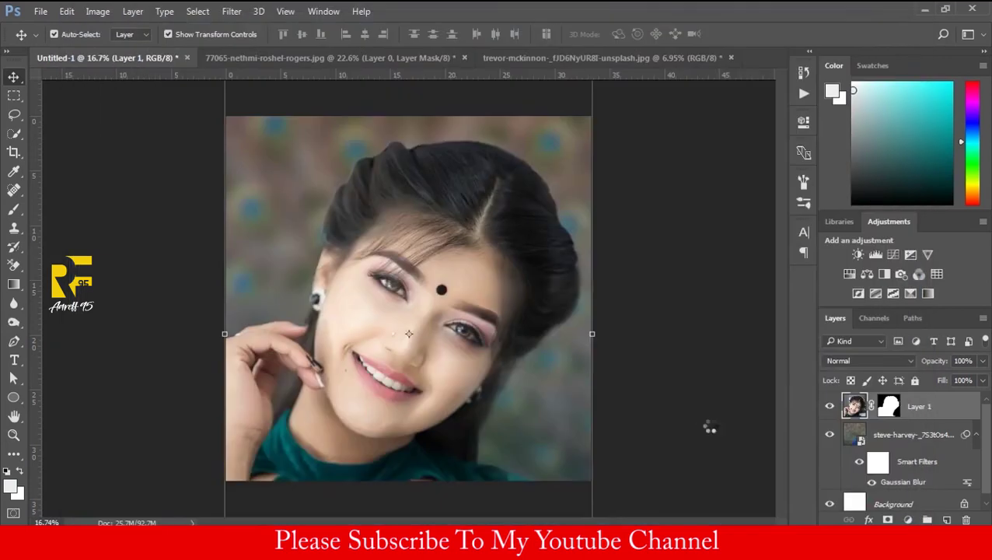
Step: Switch to the 77065-nethmi cut-out girl document
{"action": "scroll", "coordinate": [448, 354], "scroll_direction": "up", "scroll_amount": 3}
{"action": "scroll", "coordinate": [448, 353], "scroll_direction": "down", "scroll_amount": 2}
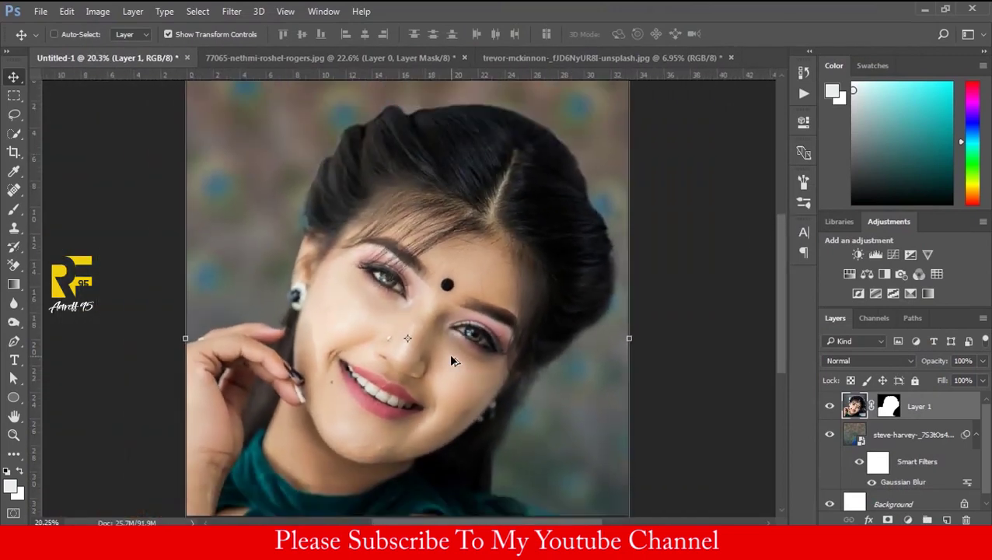
{"action": "left_click", "coordinate": [334, 57]}
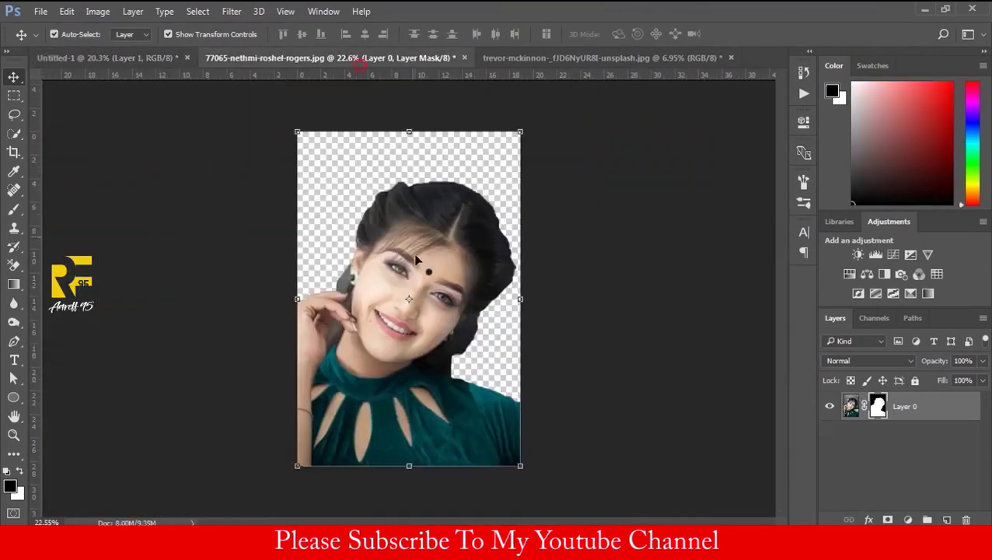
Step: Bring the masked peacock from its document into the portrait composite
{"action": "left_click", "coordinate": [517, 58]}
{"action": "left_click", "coordinate": [878, 406], "text": "shift"}
{"action": "left_click_drag", "start_coordinate": [447, 336], "coordinate": [454, 292]}
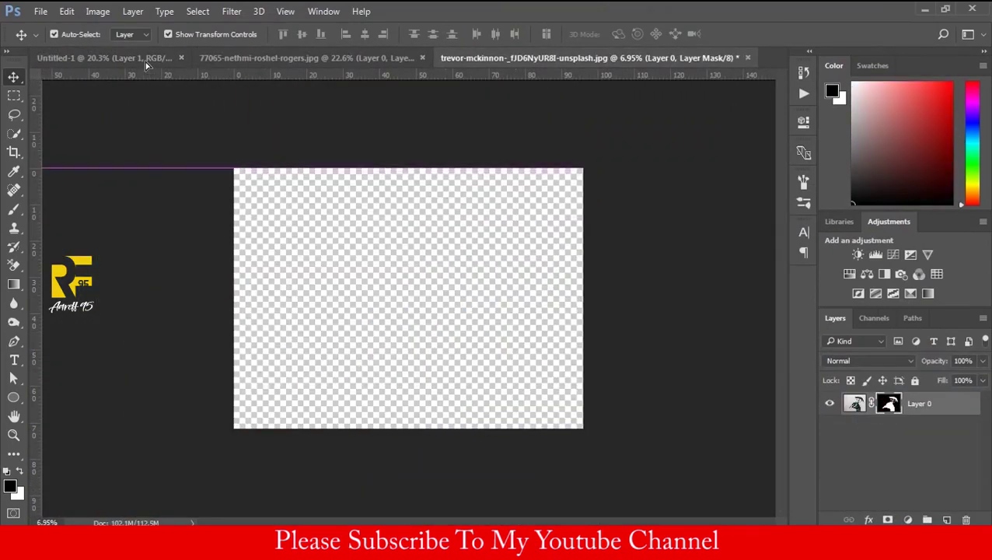
Step: Shrink and move the peacock onto the face, rotated about 27 degrees
{"action": "scroll", "coordinate": [455, 292], "scroll_direction": "down", "scroll_amount": 2}
{"action": "left_click_drag", "start_coordinate": [710, 487], "coordinate": [554, 374]}
{"action": "left_click_drag", "start_coordinate": [580, 111], "coordinate": [607, 191]}
{"action": "mouse_move", "coordinate": [411, 289]}
{"action": "left_mouse_down"}
{"action": "mouse_move", "coordinate": [472, 364]}
{"action": "mouse_move", "coordinate": [493, 355]}
{"action": "left_mouse_up"}
{"action": "mouse_move", "coordinate": [673, 258]}
{"action": "left_mouse_down"}
{"action": "mouse_move", "coordinate": [639, 272]}
{"action": "mouse_move", "coordinate": [666, 326]}
{"action": "left_mouse_up"}
{"action": "scroll", "coordinate": [427, 310], "scroll_direction": "up", "scroll_amount": 2}
{"action": "mouse_move", "coordinate": [512, 369]}
{"action": "left_mouse_down"}
{"action": "mouse_move", "coordinate": [532, 365]}
{"action": "mouse_move", "coordinate": [500, 357]}
{"action": "left_mouse_up"}
{"action": "scroll", "coordinate": [500, 357], "scroll_direction": "up", "scroll_amount": 1}
{"action": "scroll", "coordinate": [500, 357], "scroll_direction": "down", "scroll_amount": 3}
{"action": "left_click_drag", "start_coordinate": [686, 372], "coordinate": [689, 284]}
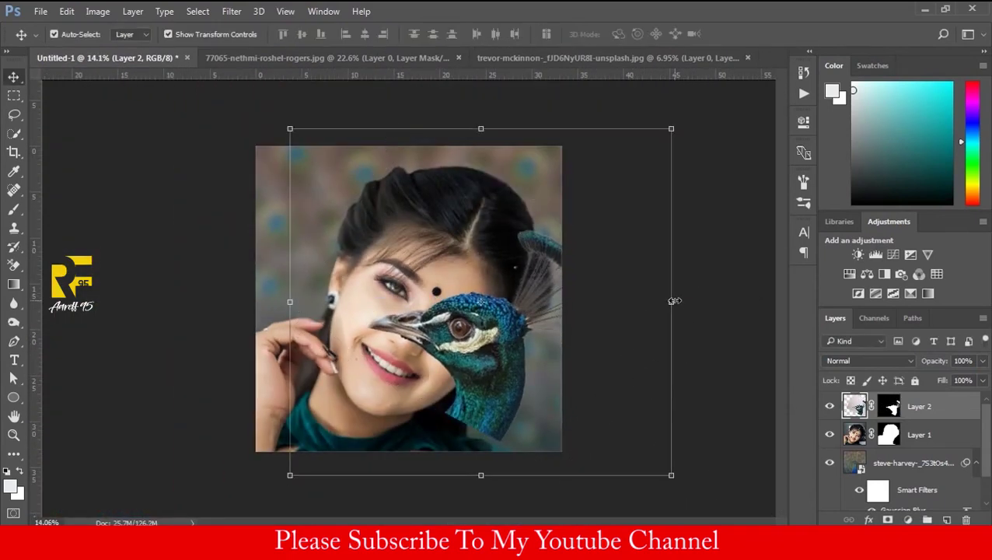
Step: Apply the peacock layer's mask and set its opacity to 54%
{"action": "right_click", "coordinate": [888, 406]}
{"action": "left_click", "coordinate": [876, 297]}
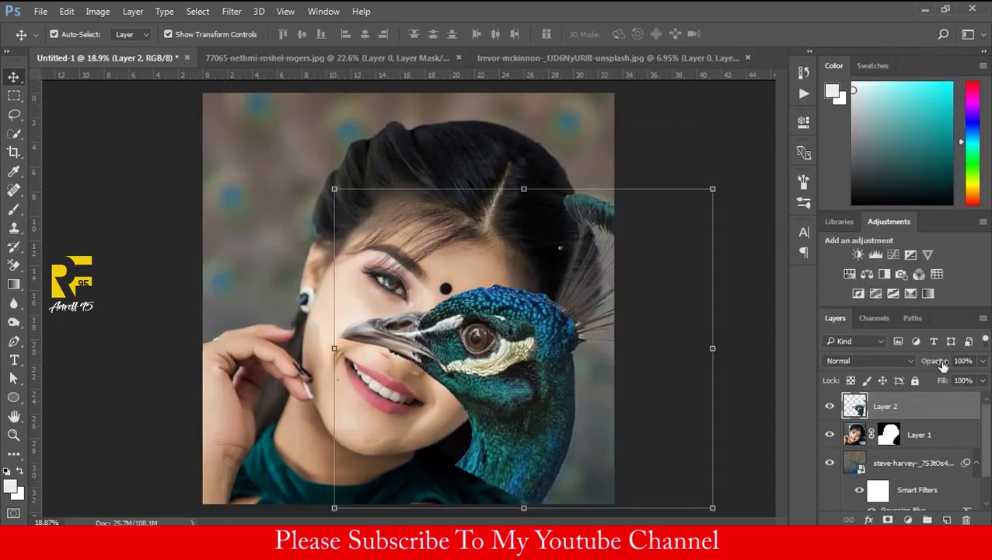
{"action": "key", "text": "5"}
{"action": "key", "text": "4"}
{"action": "scroll", "coordinate": [518, 359], "scroll_direction": "up", "scroll_amount": 4}
{"action": "scroll", "coordinate": [440, 334], "scroll_direction": "down", "scroll_amount": 4}
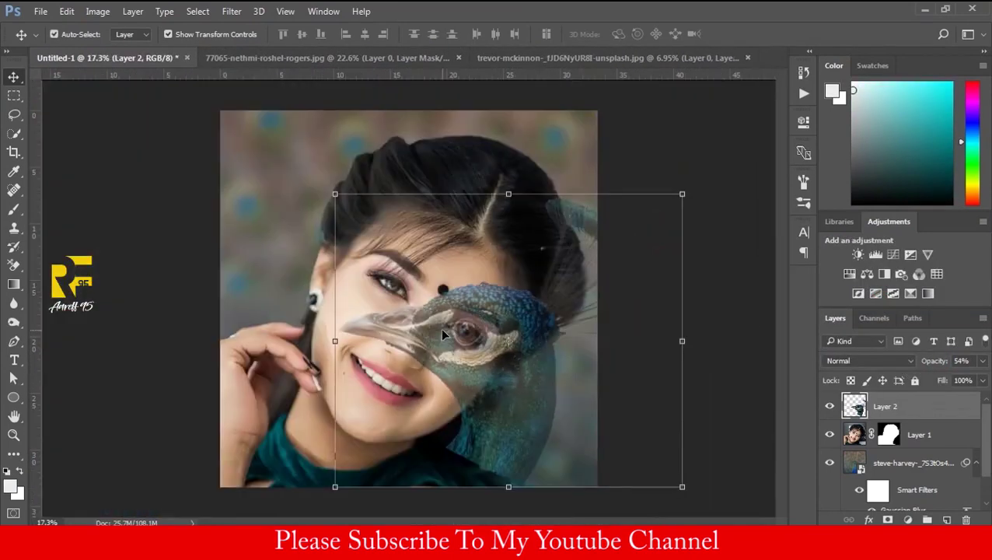
{"action": "left_click", "coordinate": [542, 354]}
Step: Flip the peacock horizontally, rotate it about 57 degrees and scale to 87% at the left edge
{"action": "left_click", "coordinate": [316, 348]}
{"action": "key", "text": "ctrl+t"}
{"action": "right_click", "coordinate": [335, 353]}
{"action": "left_click", "coordinate": [396, 289]}
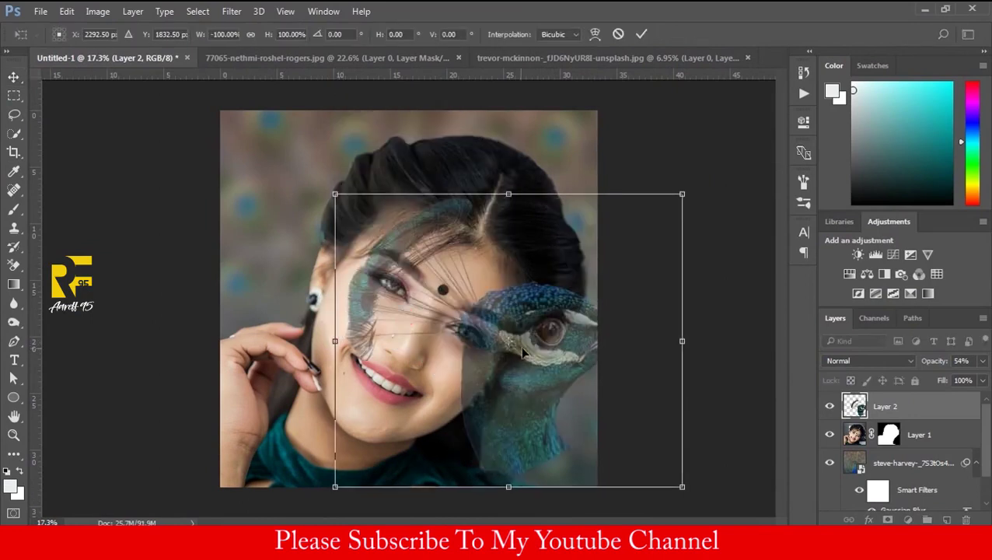
{"action": "left_click_drag", "start_coordinate": [435, 350], "coordinate": [320, 334]}
{"action": "mouse_move", "coordinate": [589, 165]}
{"action": "left_mouse_down"}
{"action": "mouse_move", "coordinate": [420, 343]}
{"action": "mouse_move", "coordinate": [427, 338]}
{"action": "left_mouse_up"}
{"action": "scroll", "coordinate": [427, 306], "scroll_direction": "down", "scroll_amount": 1}
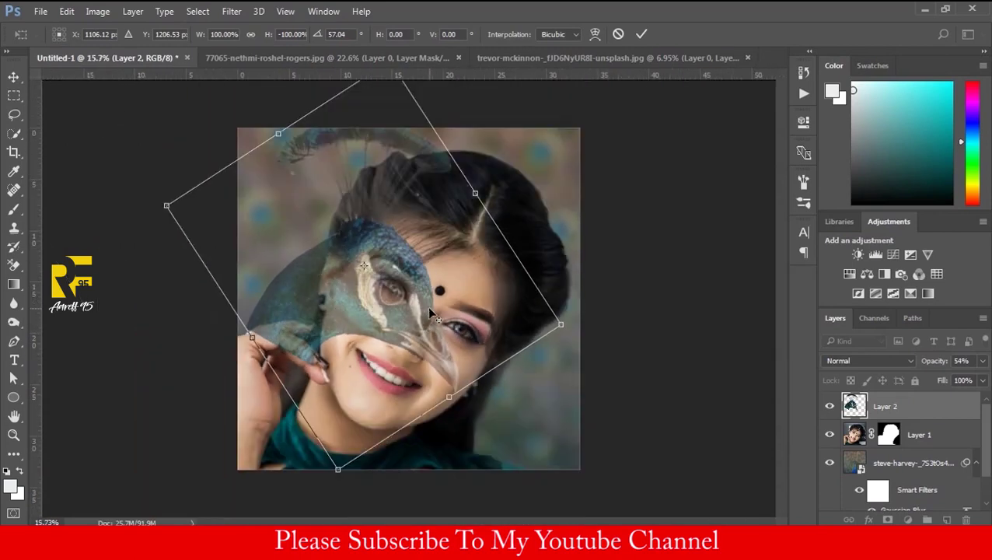
{"action": "left_click_drag", "start_coordinate": [336, 469], "coordinate": [342, 443]}
{"action": "scroll", "coordinate": [411, 347], "scroll_direction": "up", "scroll_amount": 3}
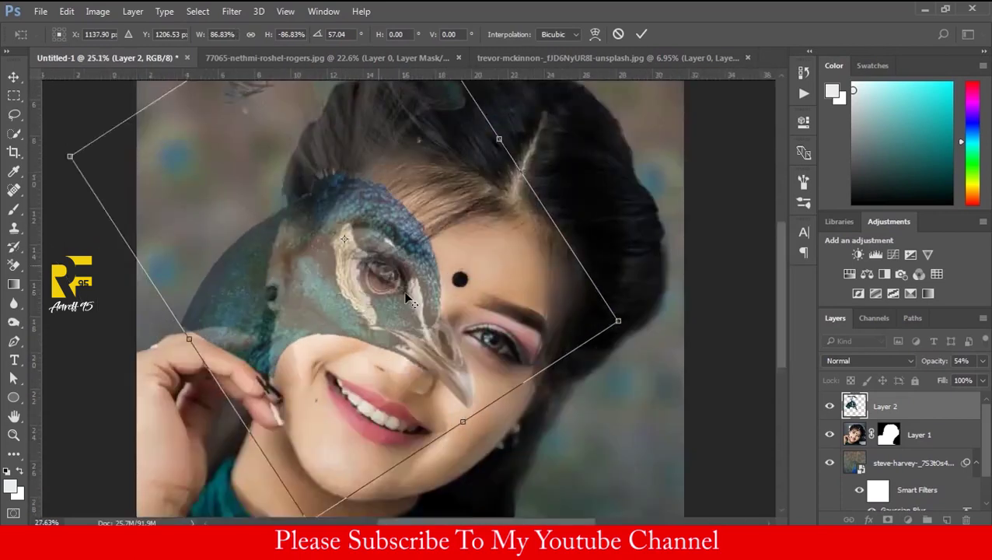
{"action": "scroll", "coordinate": [378, 275], "scroll_direction": "up", "scroll_amount": 3}
{"action": "scroll", "coordinate": [380, 274], "scroll_direction": "down", "scroll_amount": 5}
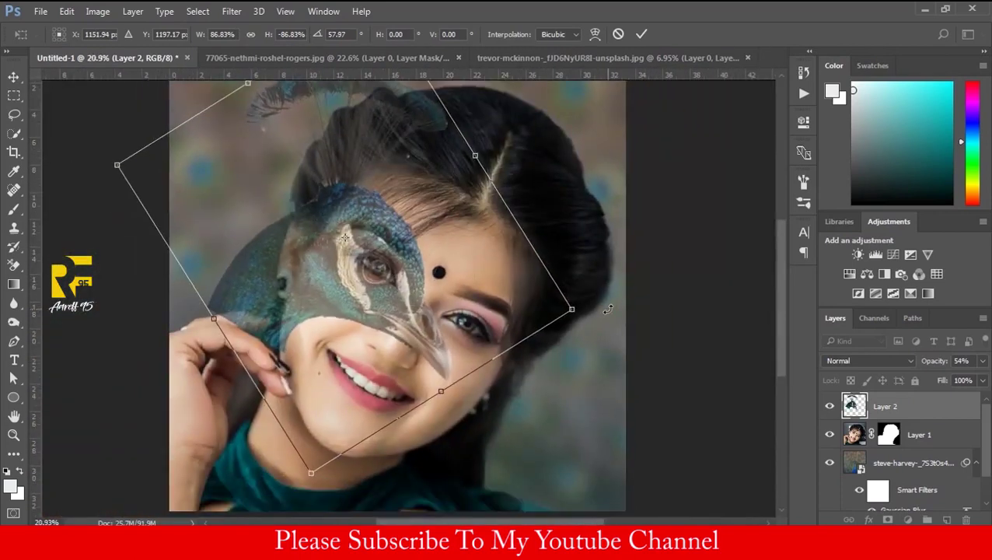
{"action": "key", "text": "Return"}
Step: Restore the peacock layer to 100% opacity and check its placement
{"action": "scroll", "coordinate": [609, 316], "scroll_direction": "down", "scroll_amount": 1}
{"action": "scroll", "coordinate": [610, 317], "scroll_direction": "up", "scroll_amount": 3}
{"action": "scroll", "coordinate": [610, 317], "scroll_direction": "down", "scroll_amount": 3}
{"action": "key", "text": "0"}
{"action": "scroll", "coordinate": [486, 367], "scroll_direction": "up", "scroll_amount": 1}
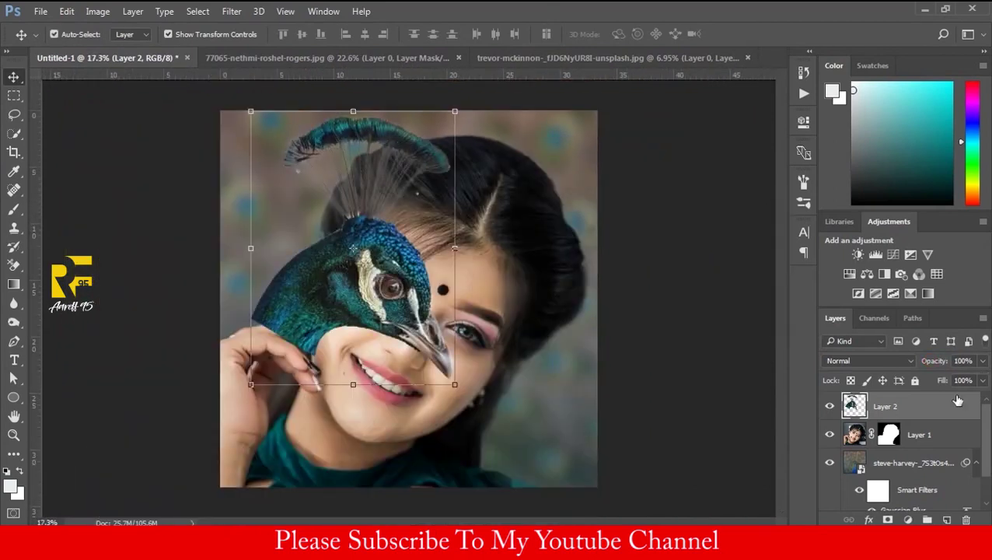
{"action": "scroll", "coordinate": [486, 367], "scroll_direction": "up", "scroll_amount": 1}
{"action": "scroll", "coordinate": [445, 267], "scroll_direction": "up", "scroll_amount": 2}
{"action": "scroll", "coordinate": [445, 272], "scroll_direction": "down", "scroll_amount": 3}
{"action": "scroll", "coordinate": [445, 272], "scroll_direction": "down", "scroll_amount": 1}
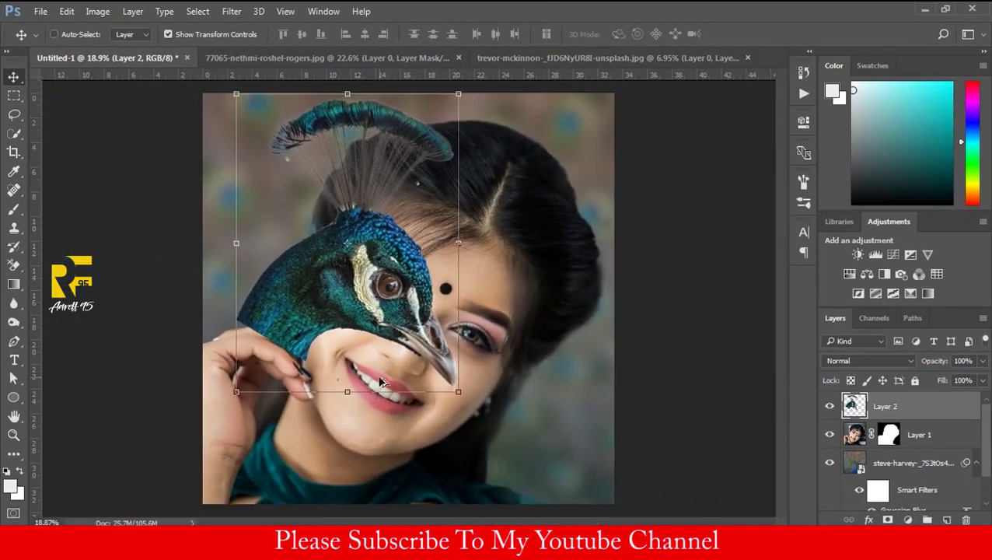
{"action": "left_click", "coordinate": [642, 268]}
{"action": "scroll", "coordinate": [410, 298], "scroll_direction": "down", "scroll_amount": 1}
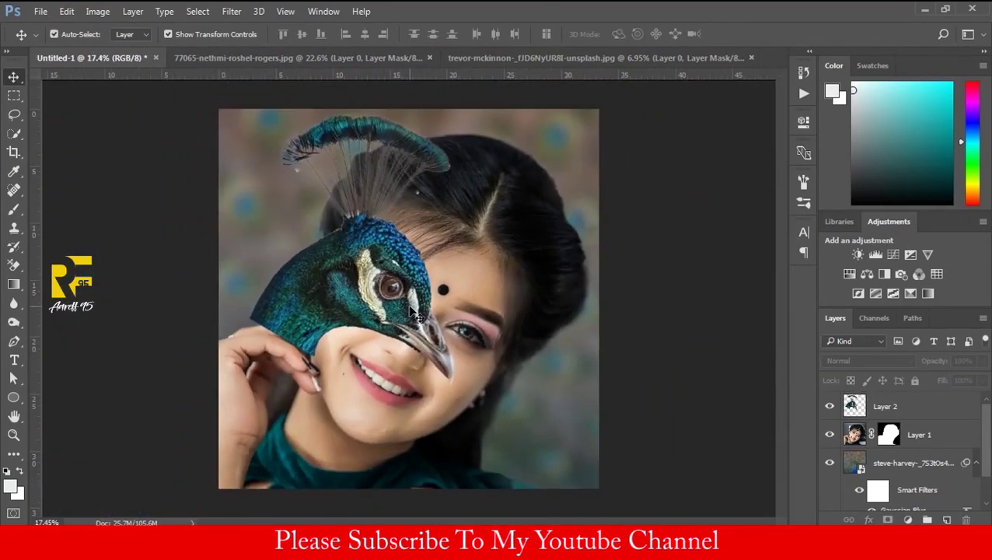
{"action": "left_click", "coordinate": [412, 310]}
{"action": "left_click", "coordinate": [694, 439]}
{"action": "scroll", "coordinate": [416, 383], "scroll_direction": "up", "scroll_amount": 1}
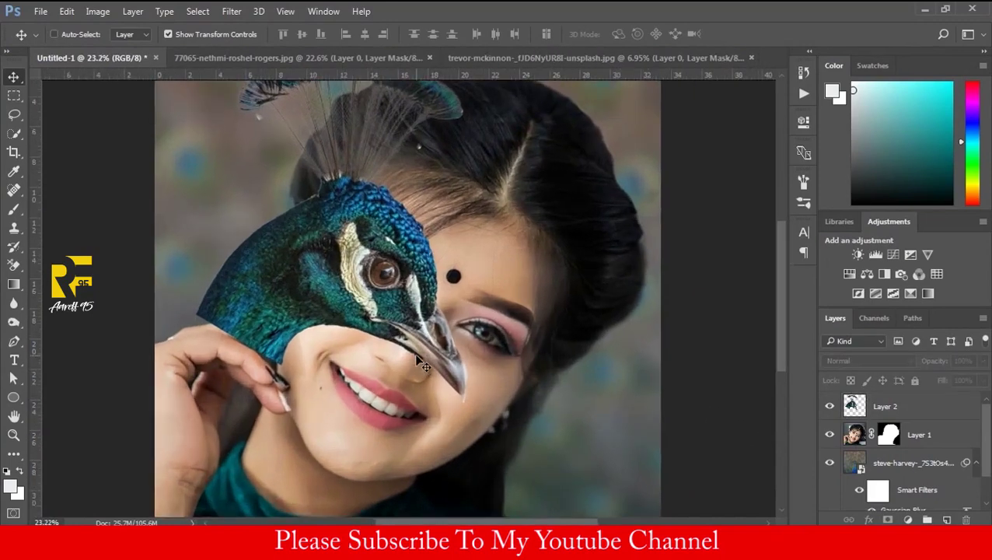
{"action": "scroll", "coordinate": [415, 383], "scroll_direction": "down", "scroll_amount": 2}
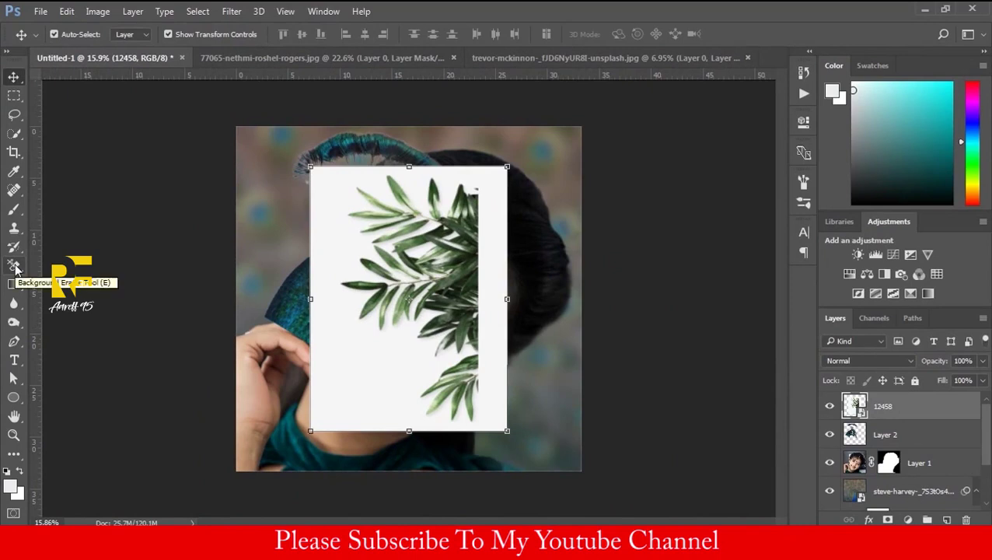
Step: Rasterize the leaf layer and erase its white background with the Background Eraser
{"action": "left_click", "coordinate": [14, 266]}
{"action": "left_click", "coordinate": [348, 372]}
{"action": "left_click", "coordinate": [483, 233]}
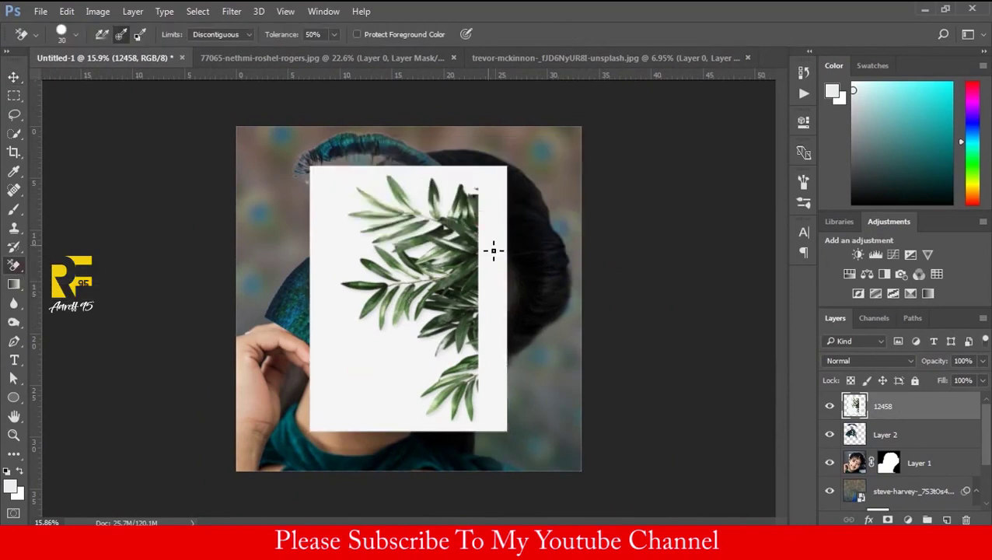
{"action": "left_click_drag", "start_coordinate": [493, 250], "coordinate": [318, 425]}
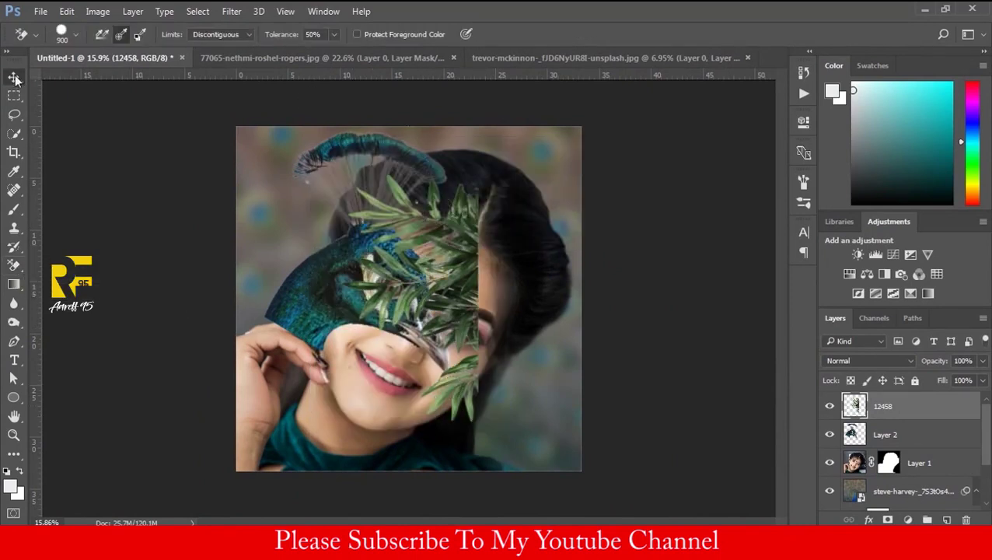
Step: Flip the leaves, place them lower left tilted about -10 degrees, and add Color Balance
{"action": "key", "text": "ctrl+t"}
{"action": "right_click", "coordinate": [477, 302]}
{"action": "left_click", "coordinate": [538, 272]}
{"action": "left_click_drag", "start_coordinate": [424, 240], "coordinate": [299, 328]}
{"action": "mouse_move", "coordinate": [395, 513]}
{"action": "left_mouse_down"}
{"action": "mouse_move", "coordinate": [459, 513]}
{"action": "mouse_move", "coordinate": [451, 523]}
{"action": "left_mouse_up"}
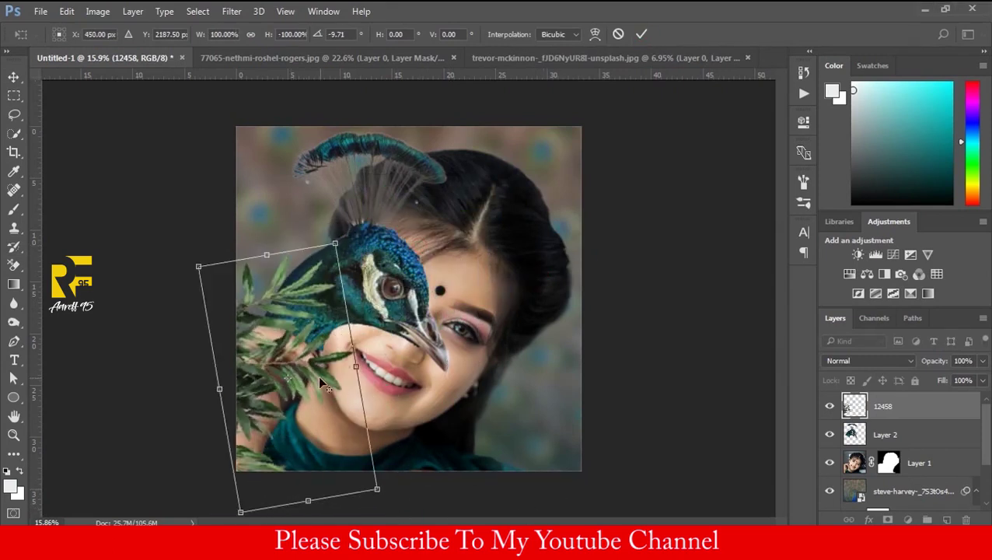
{"action": "key", "text": "Return"}
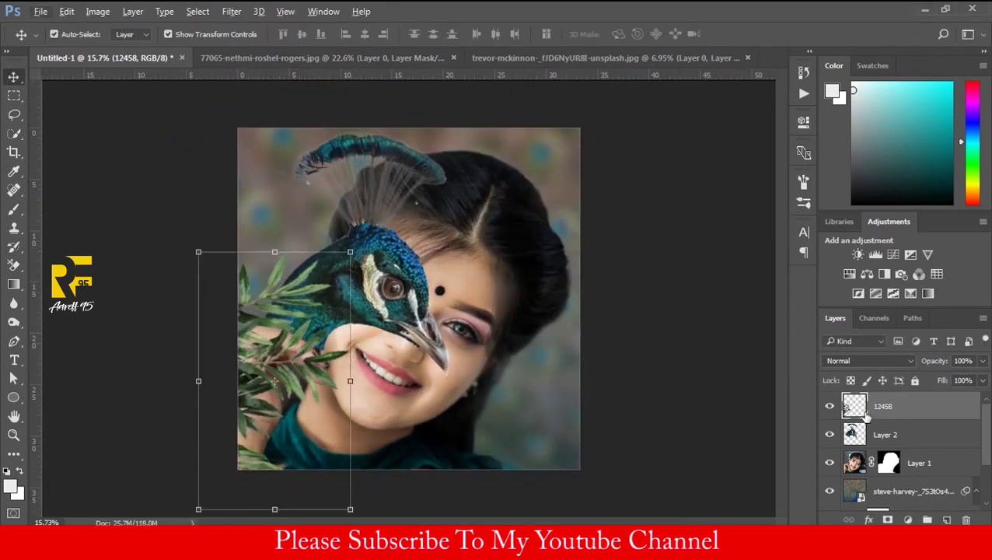
{"action": "left_click", "coordinate": [865, 273]}
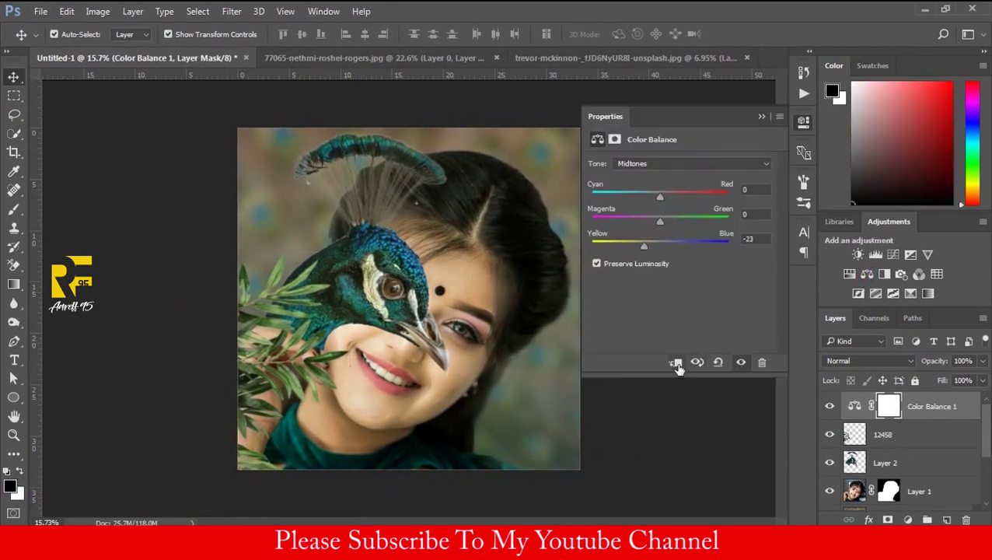
Step: Shift the Color Balance midtones toward cyan and green, then slightly rotate leaf layer 12458
{"action": "left_click_drag", "start_coordinate": [659, 222], "coordinate": [695, 218]}
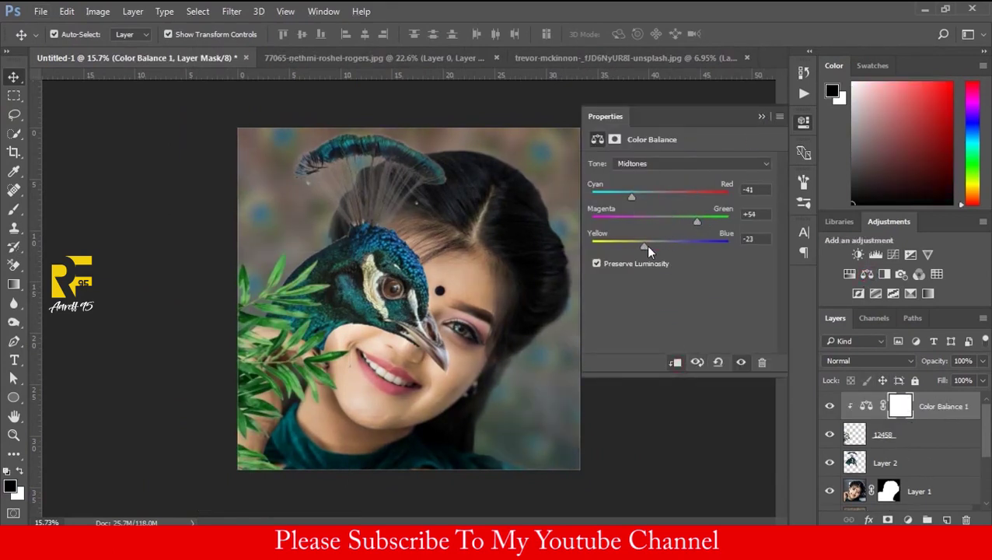
{"action": "left_click", "coordinate": [802, 122]}
{"action": "left_click", "coordinate": [918, 443]}
{"action": "key", "text": "ctrl+t"}
{"action": "scroll", "coordinate": [308, 351], "scroll_direction": "up", "scroll_amount": 3}
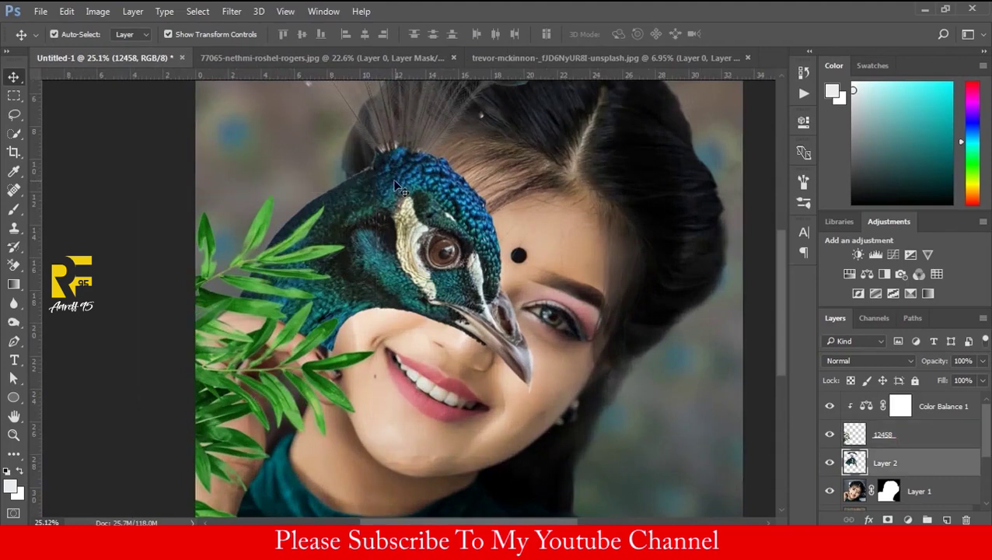
{"action": "mouse_move", "coordinate": [384, 182]}
{"action": "left_mouse_down"}
{"action": "mouse_move", "coordinate": [332, 332]}
{"action": "mouse_move", "coordinate": [276, 249]}
{"action": "mouse_move", "coordinate": [306, 257]}
{"action": "left_mouse_up"}
{"action": "key", "text": "Return"}
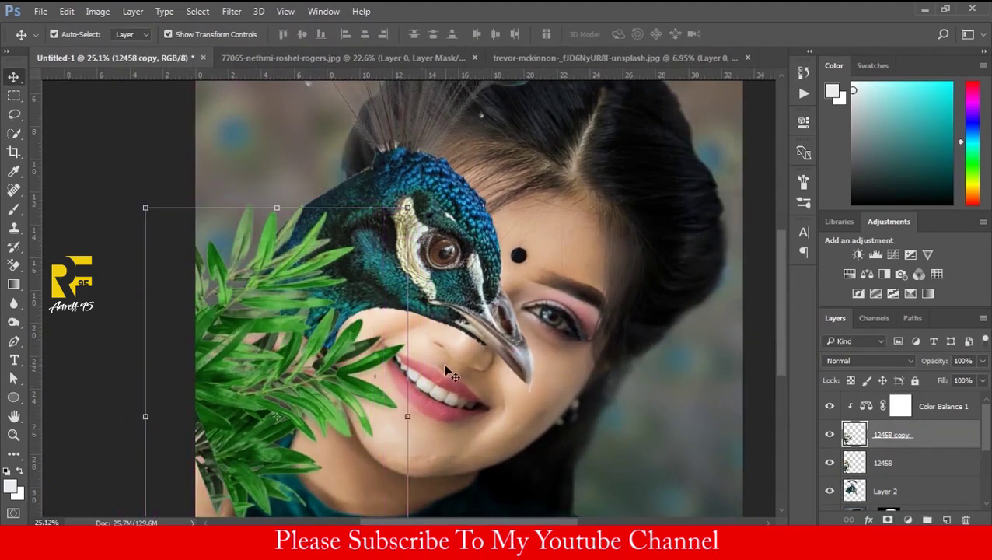
Step: Rotate the duplicated leaf layer about -16 degrees and move it up and left
{"action": "key", "text": "ctrl+t"}
{"action": "left_click_drag", "start_coordinate": [392, 419], "coordinate": [365, 334]}
{"action": "mouse_move", "coordinate": [280, 326]}
{"action": "left_mouse_down"}
{"action": "mouse_move", "coordinate": [292, 420]}
{"action": "mouse_move", "coordinate": [254, 374]}
{"action": "left_mouse_up"}
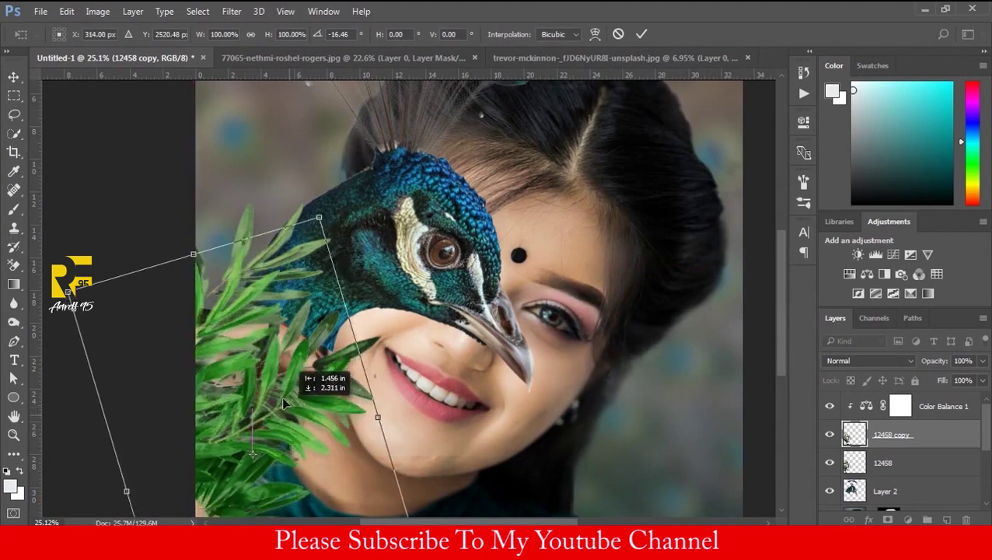
{"action": "scroll", "coordinate": [253, 374], "scroll_direction": "down", "scroll_amount": 1}
{"action": "key", "text": "Return"}
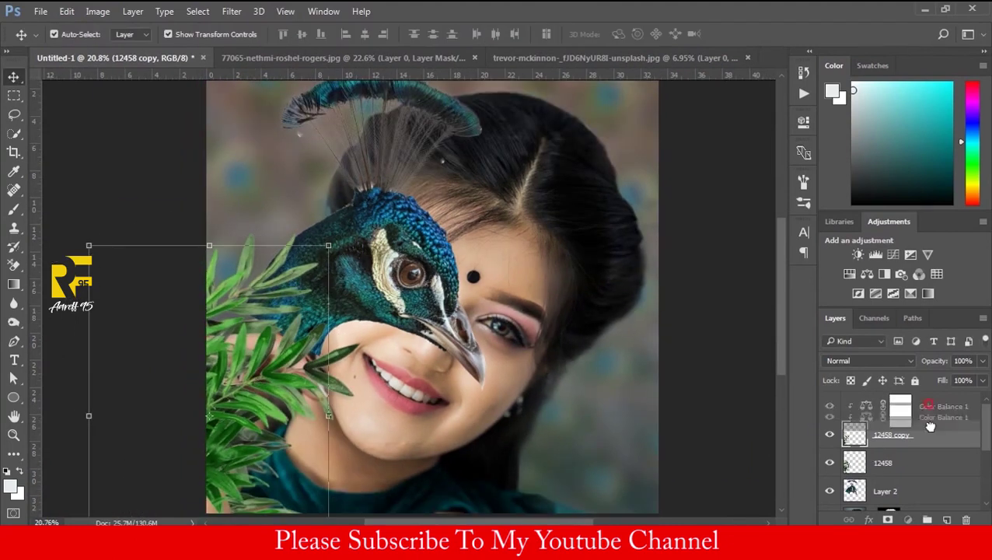
Step: Move Color Balance 1 below 12458 copy and clip it to leaf layer 12458
{"action": "left_click_drag", "start_coordinate": [927, 406], "coordinate": [925, 447]}
{"action": "left_click", "coordinate": [868, 447], "text": "alt"}
{"action": "scroll", "coordinate": [336, 274], "scroll_direction": "down", "scroll_amount": 1}
{"action": "left_click", "coordinate": [918, 462]}
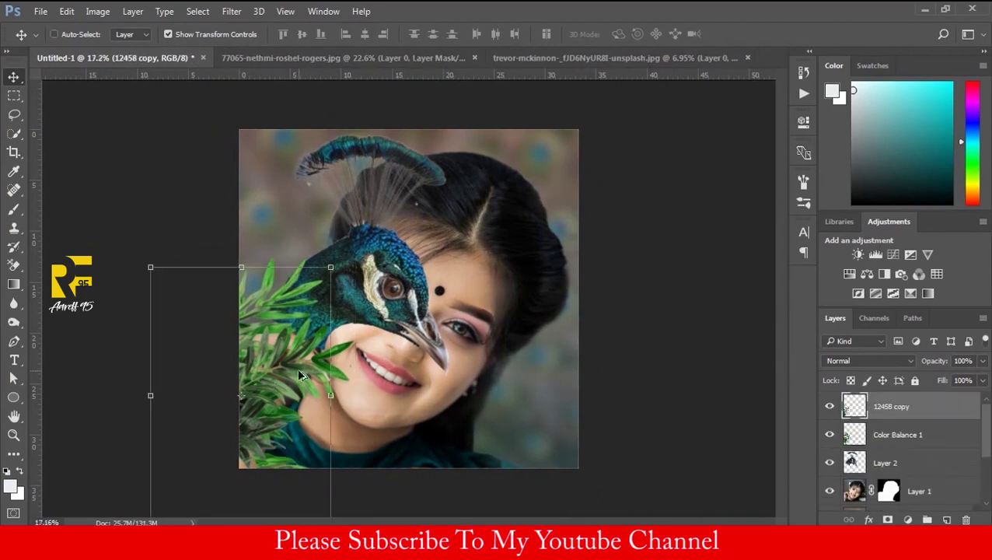
Step: Enlarge the leaf copy to about 118% and settle it over the lower-left face
{"action": "key", "text": "ctrl+plus"}
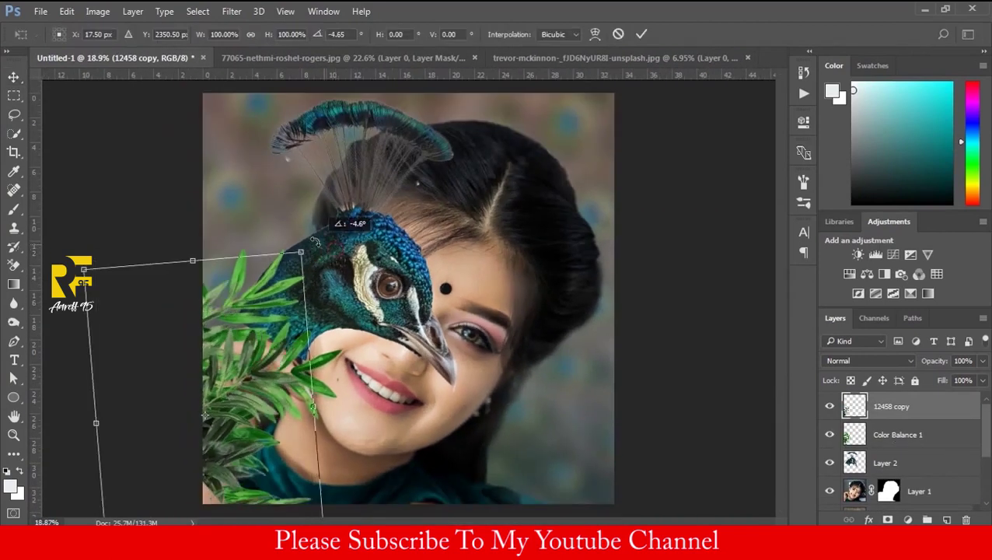
{"action": "left_click_drag", "start_coordinate": [315, 255], "coordinate": [267, 364]}
{"action": "key", "text": "ctrl+minus"}
{"action": "key", "text": "Escape"}
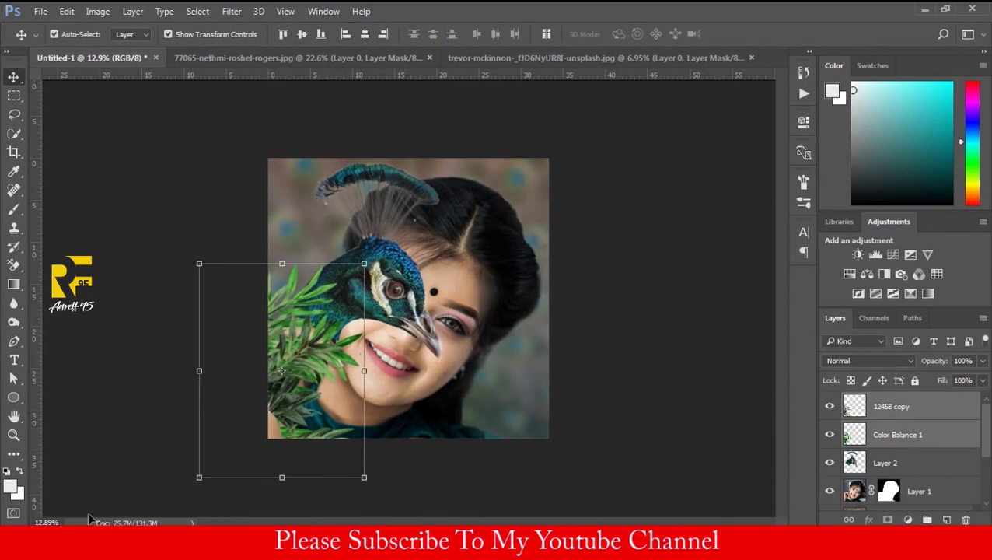
{"action": "left_click_drag", "start_coordinate": [199, 473], "coordinate": [169, 513]}
{"action": "scroll", "coordinate": [370, 334], "scroll_direction": "up", "scroll_amount": 9, "text": "alt"}
{"action": "left_click_drag", "start_coordinate": [250, 407], "coordinate": [278, 383]}
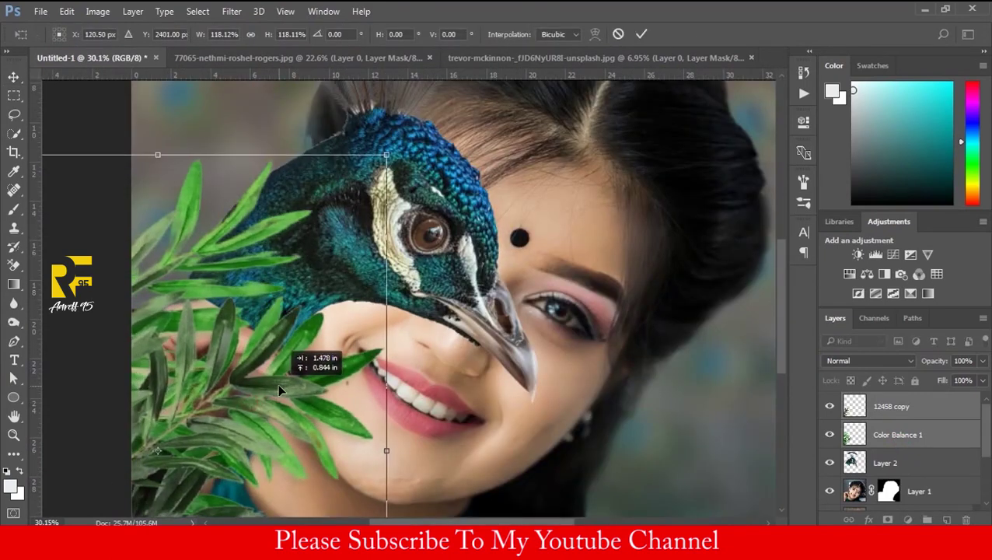
{"action": "scroll", "coordinate": [277, 382], "scroll_direction": "down", "scroll_amount": 6, "text": "alt"}
{"action": "key", "text": "Return"}
{"action": "scroll", "coordinate": [417, 426], "scroll_direction": "up", "scroll_amount": 3, "text": "alt"}
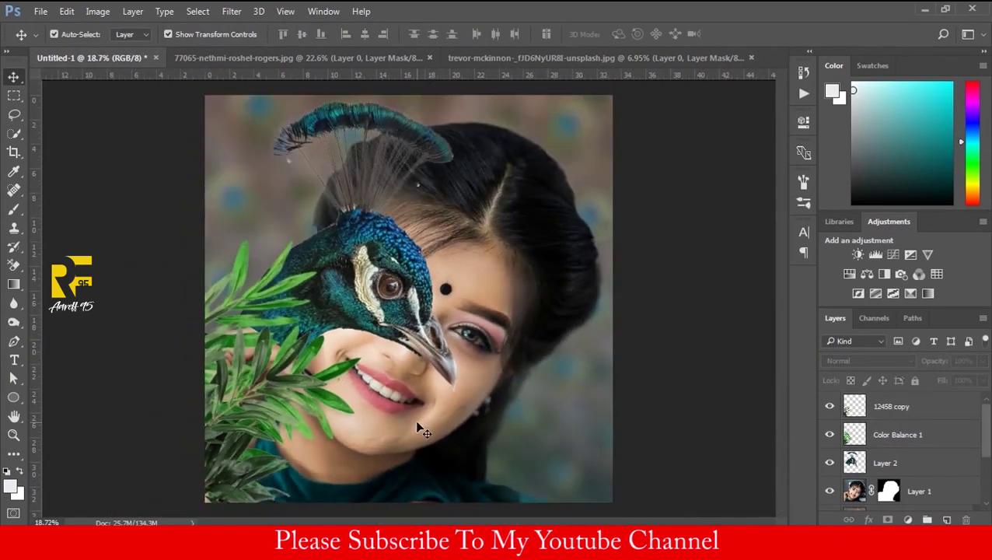
{"action": "key", "text": "ctrl+t"}
Step: Scale plant layer 002, rotate it about 24 degrees and move it to the lower left
{"action": "key", "text": "Escape"}
{"action": "key", "text": "ctrl+t"}
{"action": "right_click", "coordinate": [505, 311]}
{"action": "key", "text": "Escape"}
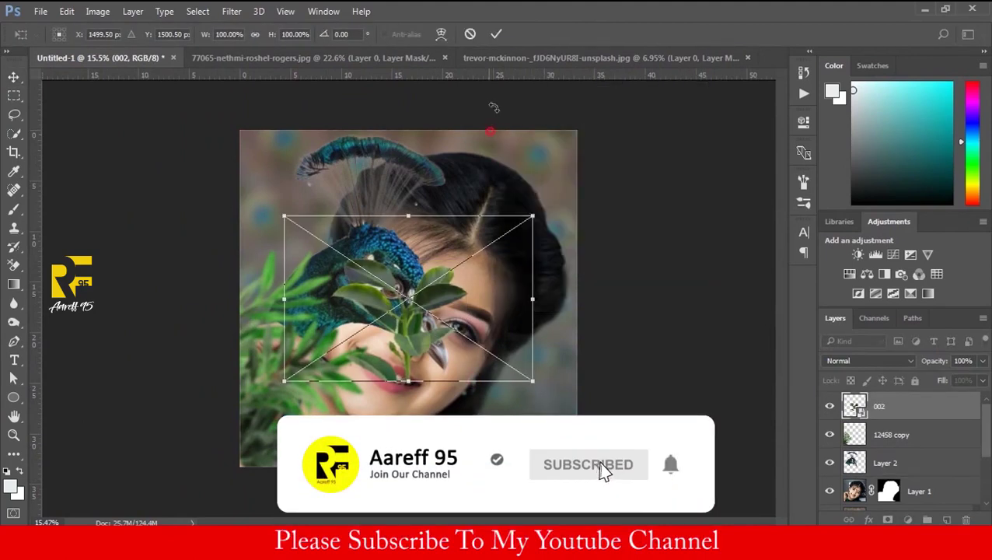
{"action": "left_click", "coordinate": [496, 33]}
{"action": "left_click_drag", "start_coordinate": [469, 380], "coordinate": [521, 415]}
{"action": "left_click_drag", "start_coordinate": [272, 215], "coordinate": [110, 287]}
{"action": "left_click_drag", "start_coordinate": [125, 466], "coordinate": [77, 389]}
{"action": "mouse_move", "coordinate": [350, 327]}
{"action": "left_mouse_down"}
{"action": "mouse_move", "coordinate": [303, 357]}
{"action": "mouse_move", "coordinate": [284, 334]}
{"action": "left_mouse_up"}
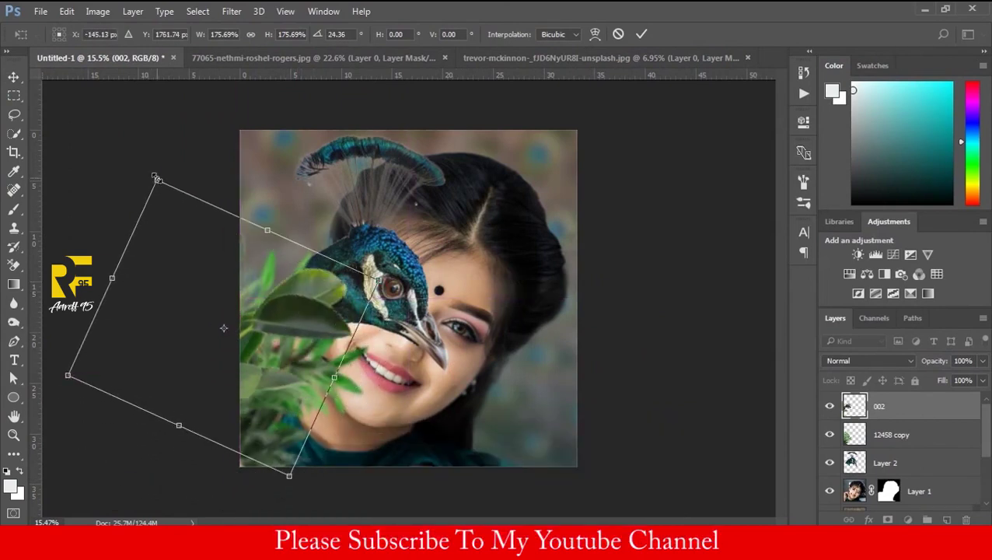
{"action": "left_click_drag", "start_coordinate": [377, 278], "coordinate": [317, 293]}
{"action": "left_click_drag", "start_coordinate": [289, 475], "coordinate": [236, 398]}
{"action": "key", "text": "Return"}
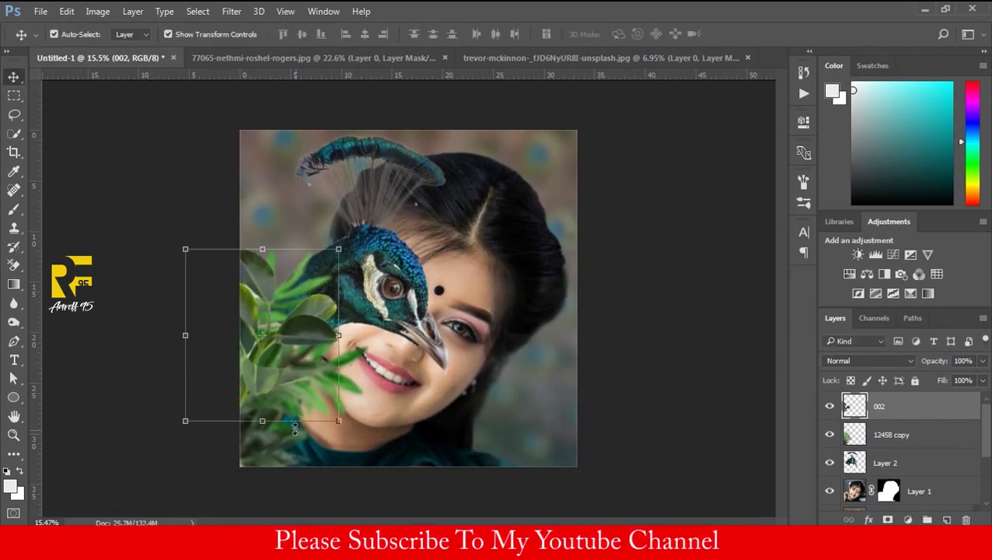
Step: Apply a Gaussian Blur to the broad-leaf plant
{"action": "key", "text": "ctrl+t"}
{"action": "mouse_move", "coordinate": [353, 245]}
{"action": "left_mouse_down"}
{"action": "mouse_move", "coordinate": [365, 200]}
{"action": "mouse_move", "coordinate": [331, 259]}
{"action": "left_mouse_up"}
{"action": "key", "text": "ctrl+z"}
{"action": "key", "text": "Return"}
{"action": "left_click", "coordinate": [232, 11]}
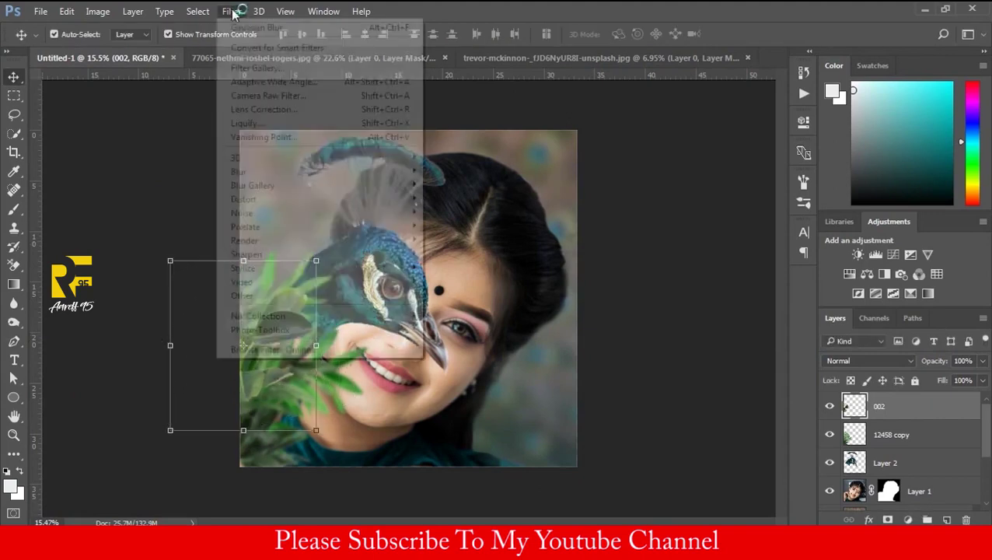
{"action": "mouse_move", "coordinate": [239, 171]}
{"action": "left_click", "coordinate": [465, 226]}
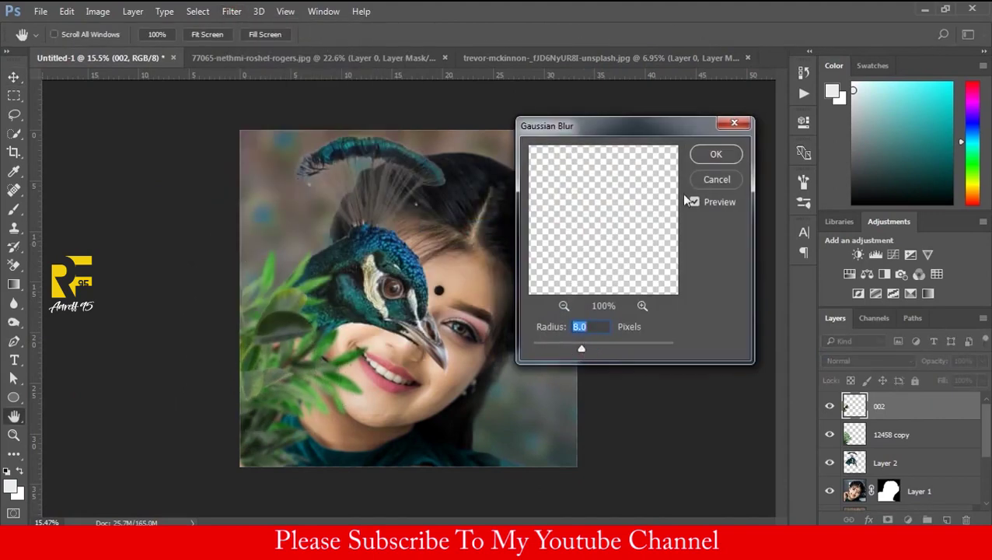
{"action": "key", "text": "Return"}
Step: Duplicate the blurred plant and position the copy further left
{"action": "mouse_move", "coordinate": [280, 339]}
{"action": "left_mouse_down"}
{"action": "mouse_move", "coordinate": [300, 357]}
{"action": "mouse_move", "coordinate": [287, 379]}
{"action": "mouse_move", "coordinate": [331, 304]}
{"action": "left_mouse_up"}
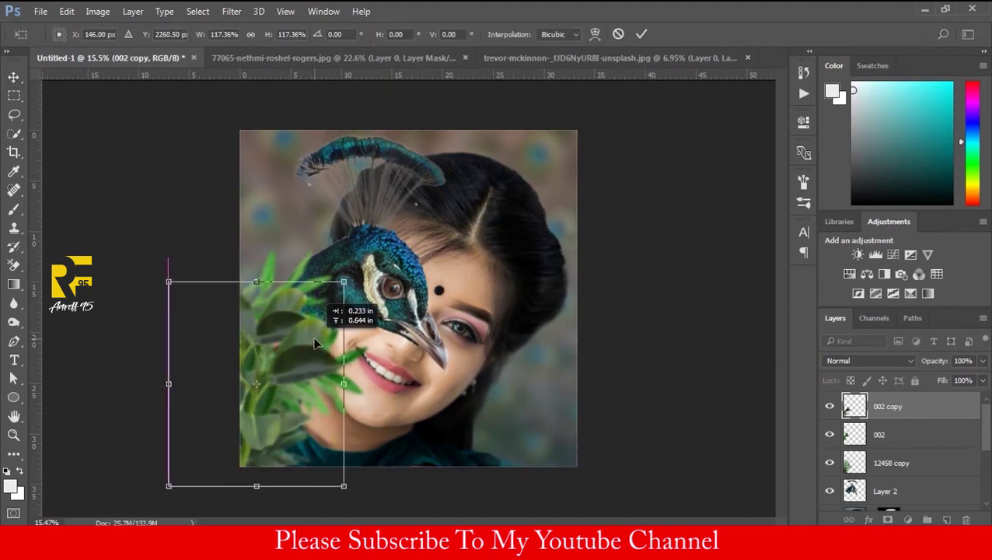
{"action": "left_click_drag", "start_coordinate": [313, 344], "coordinate": [314, 346]}
{"action": "key", "text": "Return"}
{"action": "scroll", "coordinate": [281, 321], "scroll_direction": "up", "scroll_amount": 3}
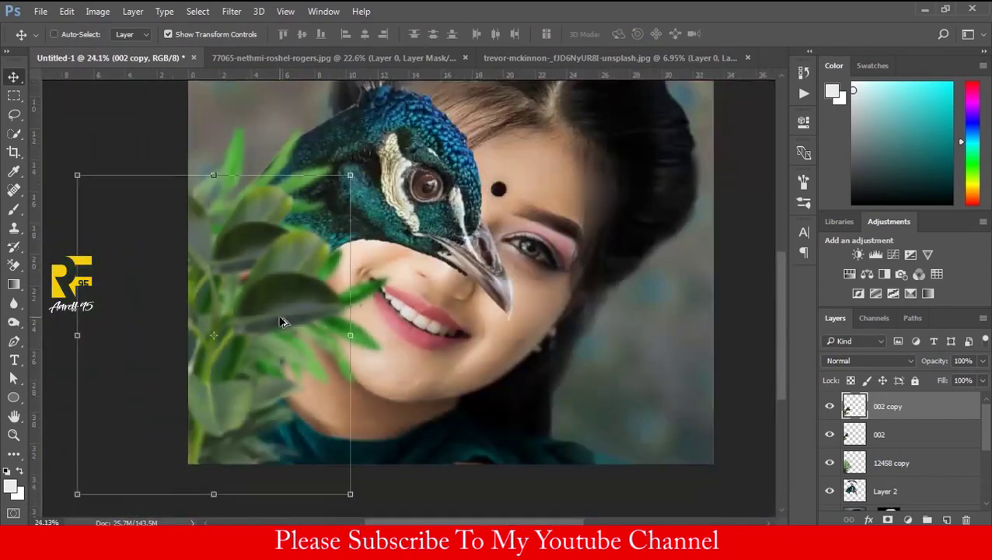
{"action": "scroll", "coordinate": [281, 321], "scroll_direction": "down", "scroll_amount": 1}
Step: Add a layer mask to 12458 copy, choose the Brush, and pick the hanging ivy image
{"action": "left_click", "coordinate": [686, 375], "text": "ctrl"}
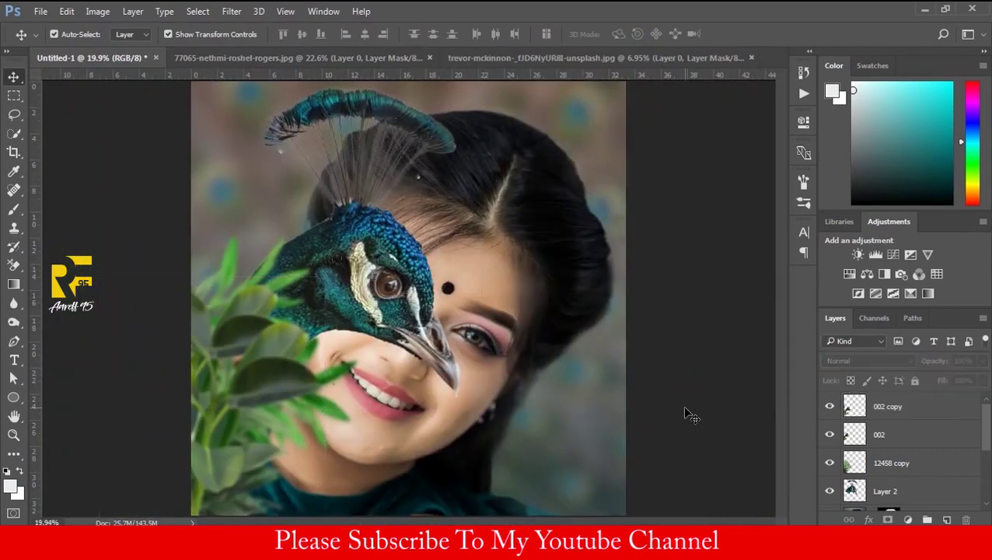
{"action": "left_click", "coordinate": [891, 462]}
{"action": "left_click", "coordinate": [888, 519]}
{"action": "left_click", "coordinate": [14, 208]}
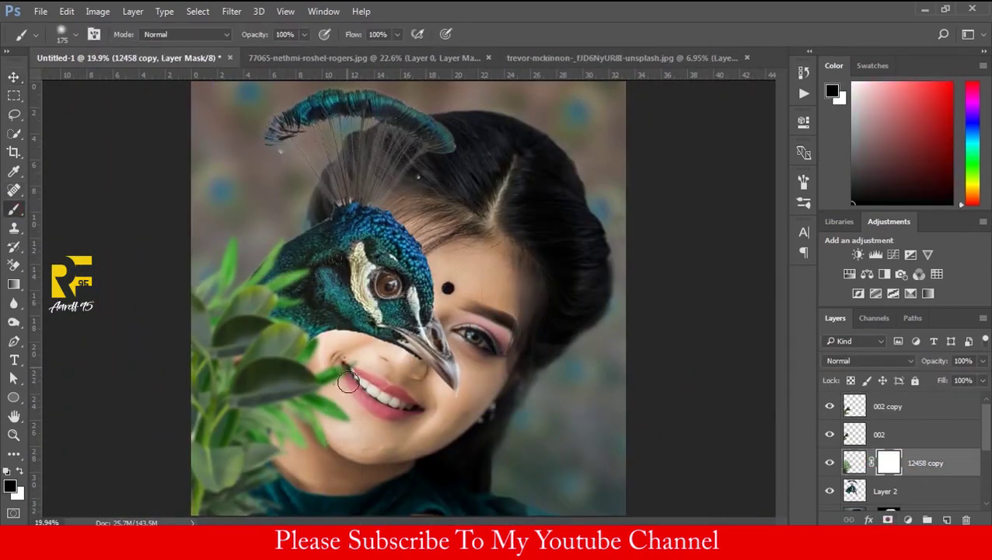
{"action": "scroll", "coordinate": [389, 447], "scroll_direction": "up", "scroll_amount": 1}
{"action": "scroll", "coordinate": [384, 420], "scroll_direction": "down", "scroll_amount": 1}
{"action": "scroll", "coordinate": [240, 288], "scroll_direction": "down", "scroll_amount": 1}
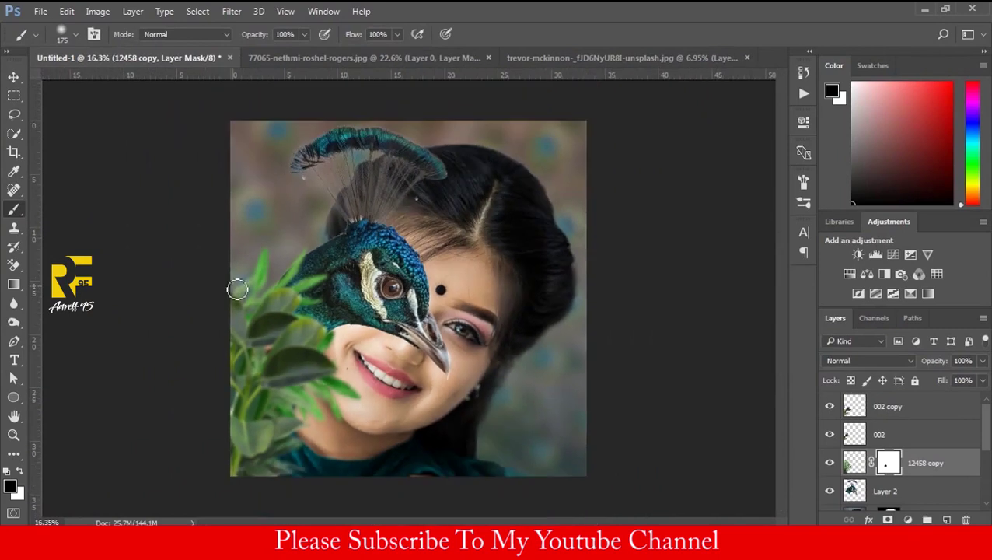
{"action": "key", "text": "alt+Tab"}
{"action": "left_click", "coordinate": [540, 381]}
Step: Place the hanging ivy image, enlarged and rotated toward the upper right
{"action": "mouse_move", "coordinate": [544, 395]}
{"action": "left_mouse_down"}
{"action": "mouse_move", "coordinate": [447, 336]}
{"action": "mouse_move", "coordinate": [660, 410]}
{"action": "left_mouse_up"}
{"action": "left_click_drag", "start_coordinate": [611, 230], "coordinate": [635, 210]}
{"action": "mouse_move", "coordinate": [688, 327]}
{"action": "left_mouse_down"}
{"action": "mouse_move", "coordinate": [699, 339]}
{"action": "mouse_move", "coordinate": [631, 362]}
{"action": "mouse_move", "coordinate": [633, 381]}
{"action": "left_mouse_up"}
{"action": "key", "text": "Return"}
Step: Rasterize the ivy, erase its white backdrop, and move it left and down
{"action": "key", "text": "b"}
{"action": "left_click", "coordinate": [633, 376]}
{"action": "left_click", "coordinate": [487, 227]}
{"action": "key", "text": "e"}
{"action": "mouse_move", "coordinate": [506, 443]}
{"action": "left_mouse_down"}
{"action": "mouse_move", "coordinate": [482, 326]}
{"action": "mouse_move", "coordinate": [544, 133]}
{"action": "left_mouse_up"}
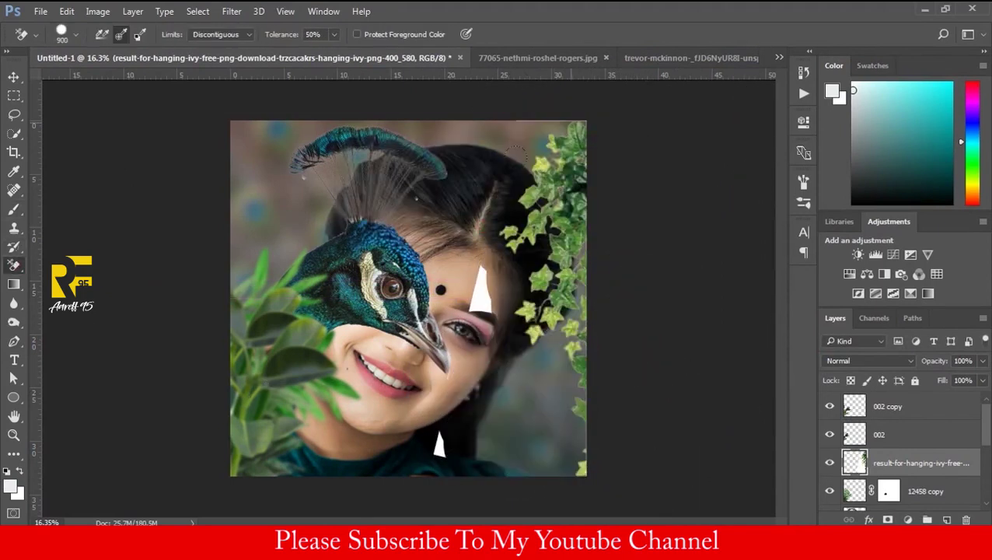
{"action": "key", "text": "v"}
{"action": "mouse_move", "coordinate": [552, 190]}
{"action": "left_mouse_down"}
{"action": "mouse_move", "coordinate": [445, 318]}
{"action": "mouse_move", "coordinate": [334, 315]}
{"action": "left_mouse_up"}
Step: Erase the remaining white background around the ivy with the Background Eraser
{"action": "key", "text": "ctrl+t"}
{"action": "scroll", "coordinate": [467, 304], "scroll_direction": "down", "scroll_amount": 3, "text": "alt"}
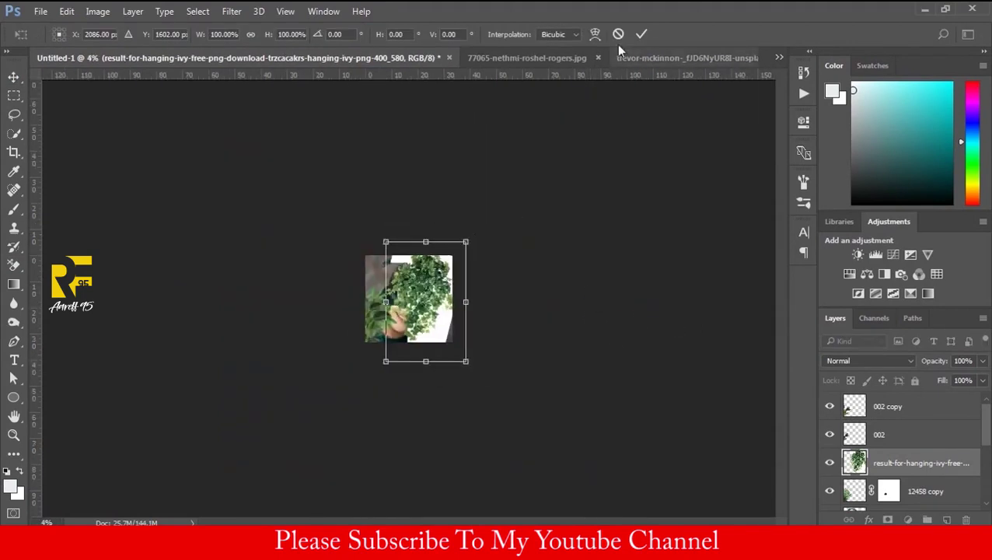
{"action": "key", "text": "Return"}
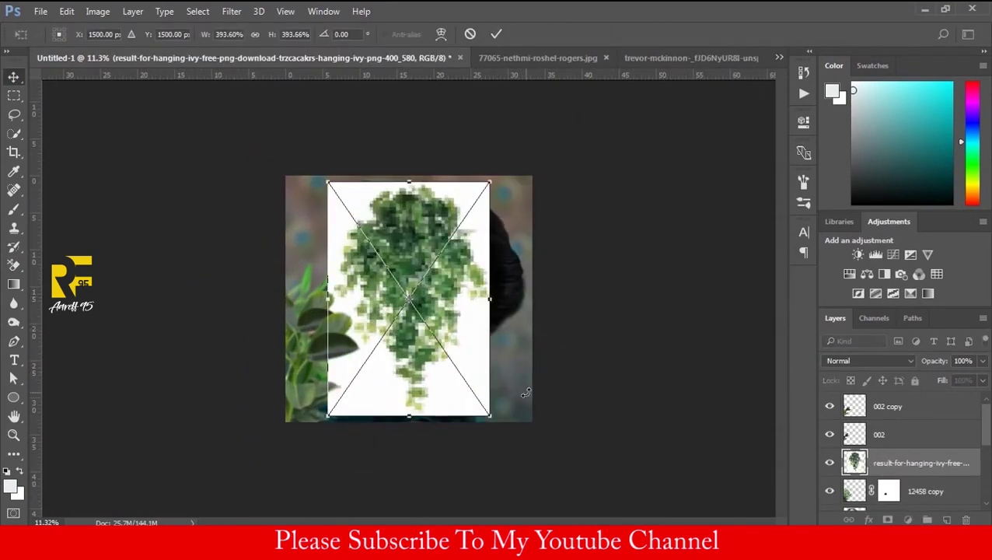
{"action": "left_click", "coordinate": [14, 264]}
{"action": "left_click", "coordinate": [404, 295]}
{"action": "left_click", "coordinate": [472, 223]}
{"action": "mouse_move", "coordinate": [334, 187]}
{"action": "left_mouse_down"}
{"action": "mouse_move", "coordinate": [412, 404]}
{"action": "mouse_move", "coordinate": [452, 183]}
{"action": "left_mouse_up"}
Step: Try enlarging and rotating the ivy about 15 degrees along the right edge, then cancel
{"action": "key", "text": "v"}
{"action": "key", "text": "ctrl+t"}
{"action": "left_click_drag", "start_coordinate": [497, 420], "coordinate": [548, 500]}
{"action": "left_click_drag", "start_coordinate": [435, 295], "coordinate": [591, 307]}
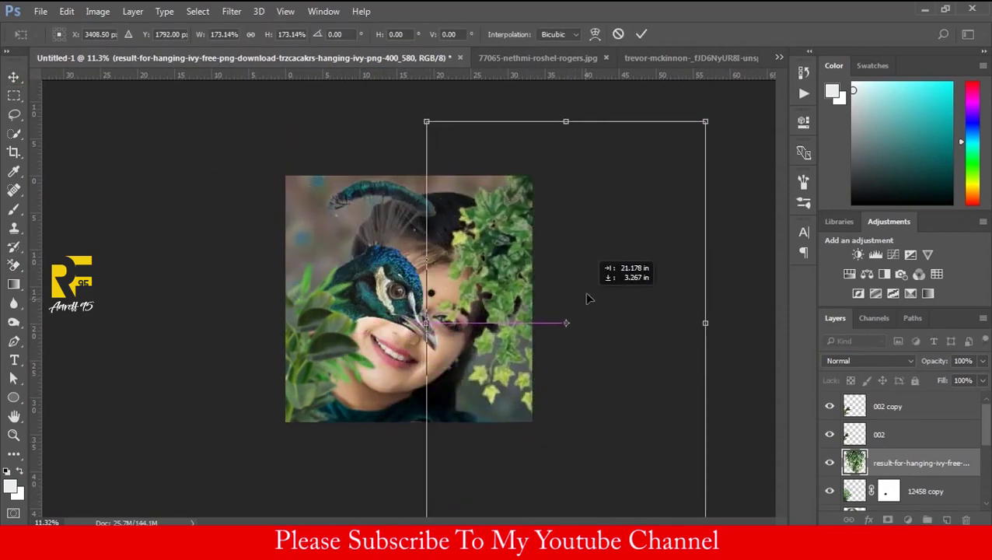
{"action": "left_click_drag", "start_coordinate": [726, 105], "coordinate": [774, 152]}
{"action": "left_click_drag", "start_coordinate": [698, 286], "coordinate": [715, 257]}
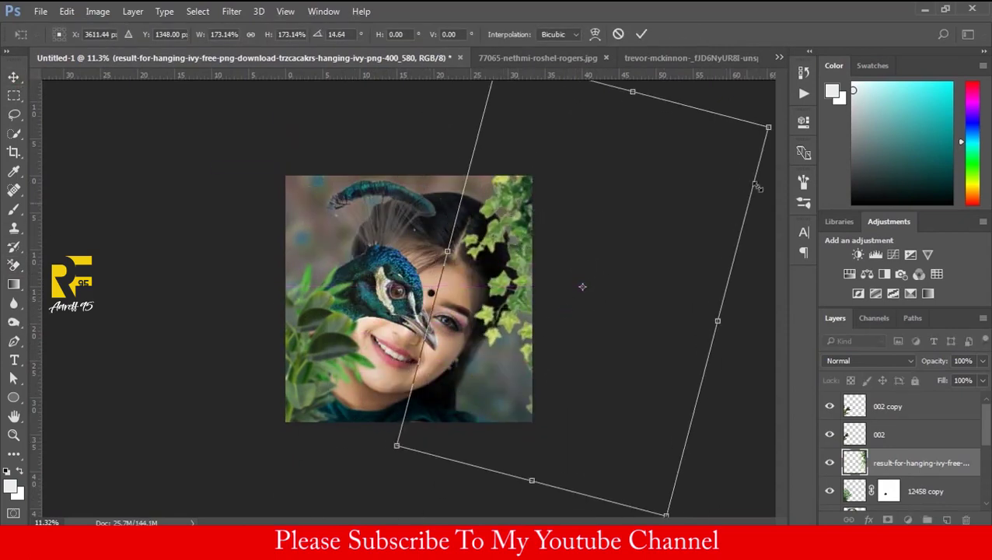
{"action": "left_click_drag", "start_coordinate": [548, 268], "coordinate": [536, 268]}
{"action": "mouse_move", "coordinate": [392, 449]}
{"action": "left_mouse_down"}
{"action": "mouse_move", "coordinate": [374, 406]}
{"action": "mouse_move", "coordinate": [397, 371]}
{"action": "left_mouse_up"}
{"action": "left_click_drag", "start_coordinate": [708, 143], "coordinate": [715, 146]}
{"action": "left_click_drag", "start_coordinate": [518, 233], "coordinate": [542, 221]}
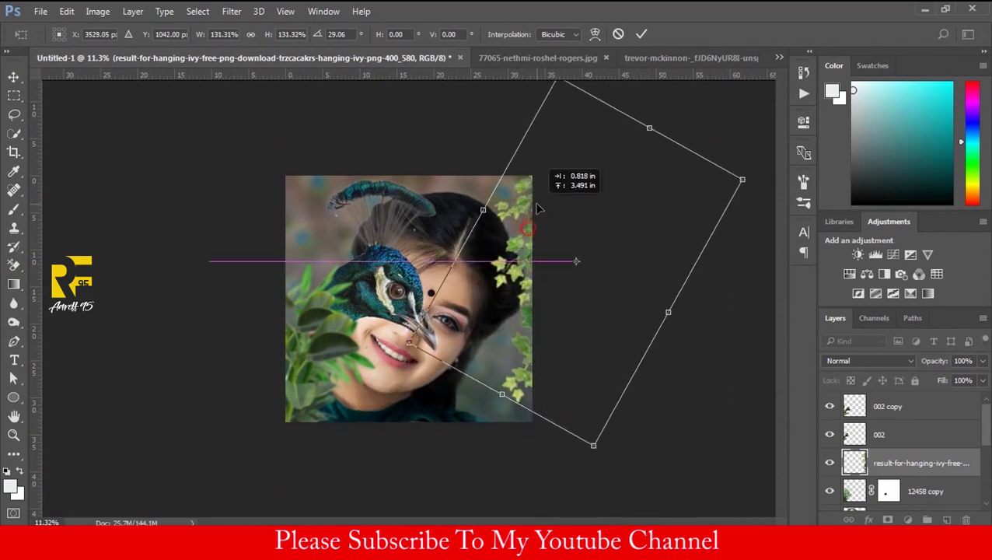
{"action": "key", "text": "Escape"}
{"action": "key", "text": "ctrl+plus"}
{"action": "key", "text": "ctrl+plus"}
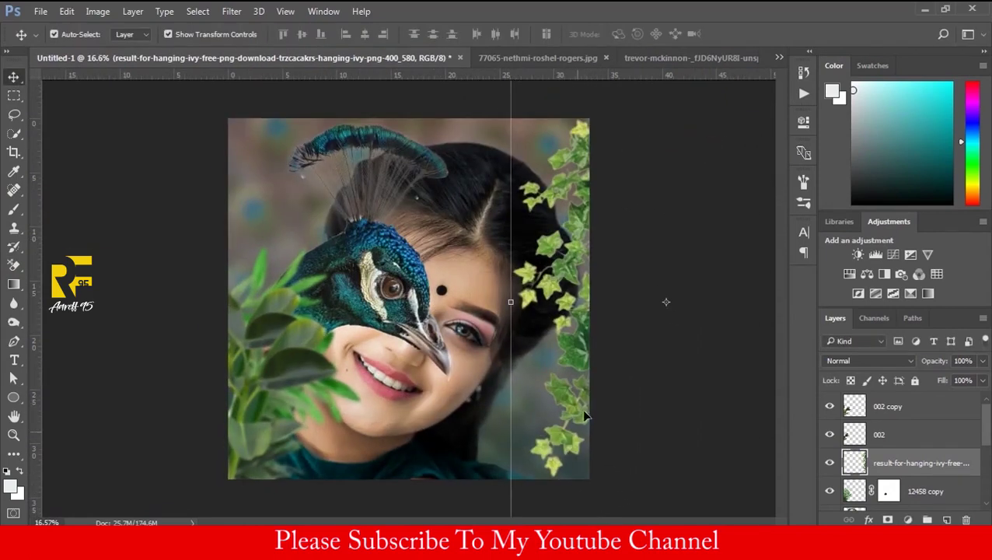
Step: Gaussian-blur the ivy and place leaf image 044 at the lower right
{"action": "left_click", "coordinate": [231, 11]}
{"action": "left_click", "coordinate": [467, 230]}
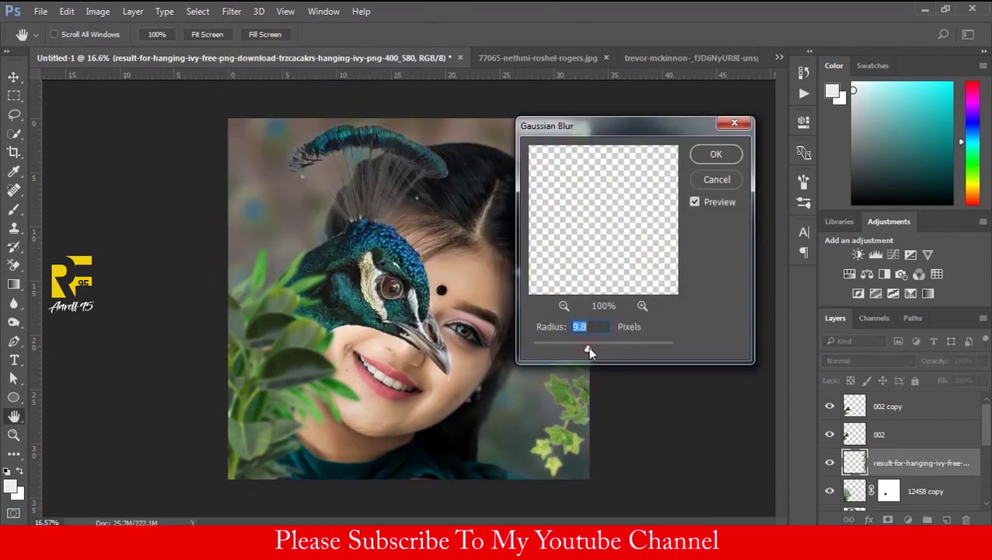
{"action": "left_click", "coordinate": [706, 153]}
{"action": "mouse_move", "coordinate": [472, 364]}
{"action": "left_mouse_down"}
{"action": "mouse_move", "coordinate": [548, 442]}
{"action": "mouse_move", "coordinate": [521, 428]}
{"action": "mouse_move", "coordinate": [554, 433]}
{"action": "left_mouse_up"}
{"action": "key", "text": "Return"}
{"action": "left_click", "coordinate": [533, 190]}
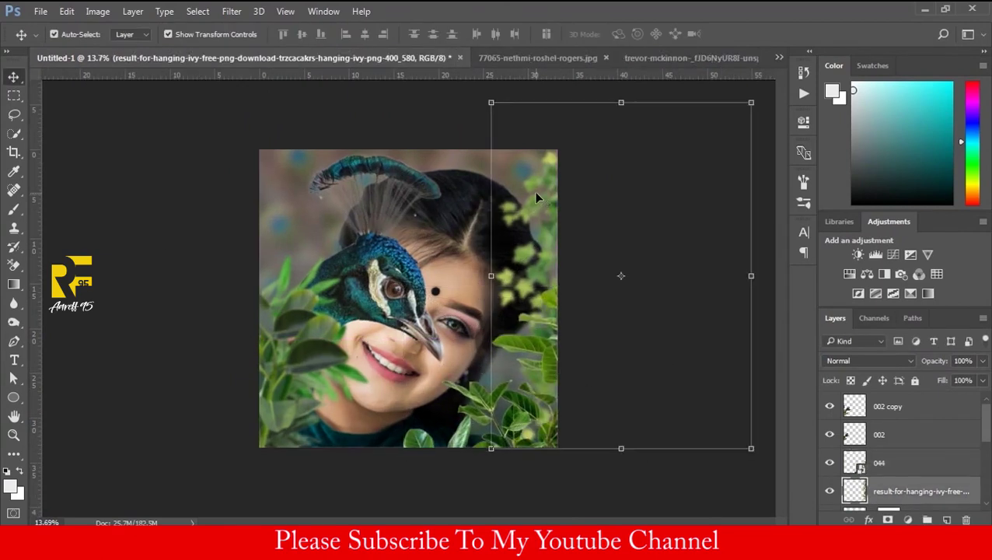
Step: Delete the hanging ivy layer and enlarge the 044 leaves toward the upper right
{"action": "key", "text": "Delete"}
{"action": "left_click", "coordinate": [560, 288]}
{"action": "mouse_move", "coordinate": [560, 287]}
{"action": "left_mouse_down"}
{"action": "mouse_move", "coordinate": [590, 154]}
{"action": "mouse_move", "coordinate": [548, 291]}
{"action": "left_mouse_up"}
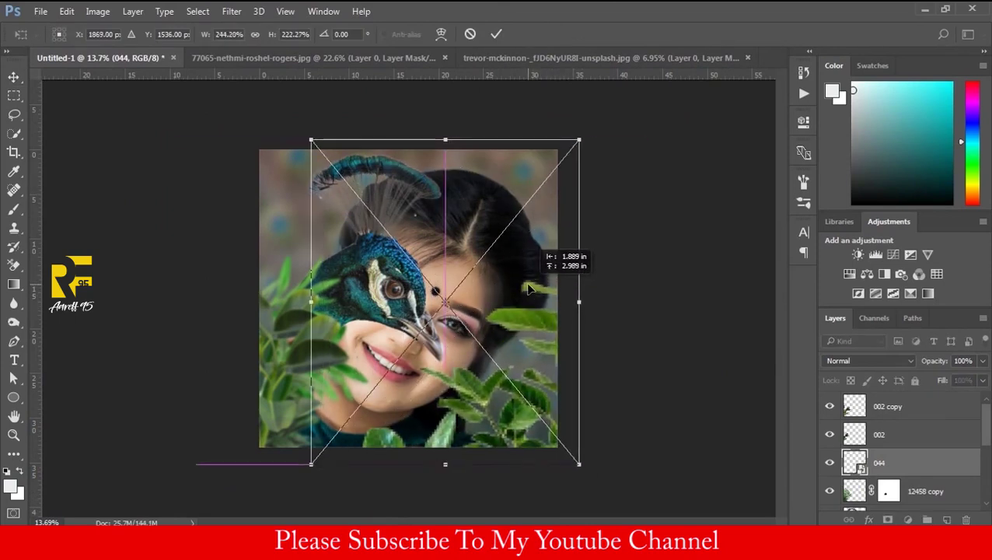
{"action": "key", "text": "Return"}
Step: Try a resized duplicate of the 044 leaves, then discard it
{"action": "left_click_drag", "start_coordinate": [529, 290], "coordinate": [526, 268]}
{"action": "key", "text": "ctrl+t"}
{"action": "mouse_move", "coordinate": [576, 226]}
{"action": "left_mouse_down"}
{"action": "mouse_move", "coordinate": [566, 104]}
{"action": "mouse_move", "coordinate": [543, 150]}
{"action": "left_mouse_up"}
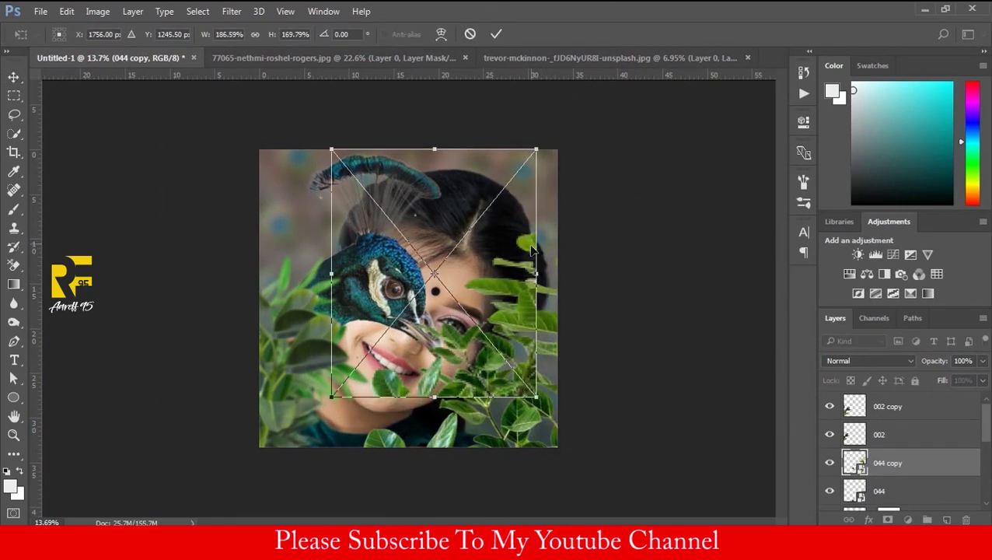
{"action": "left_click_drag", "start_coordinate": [534, 251], "coordinate": [555, 325]}
{"action": "key", "text": "Escape"}
{"action": "key", "text": "ctrl+alt+z"}
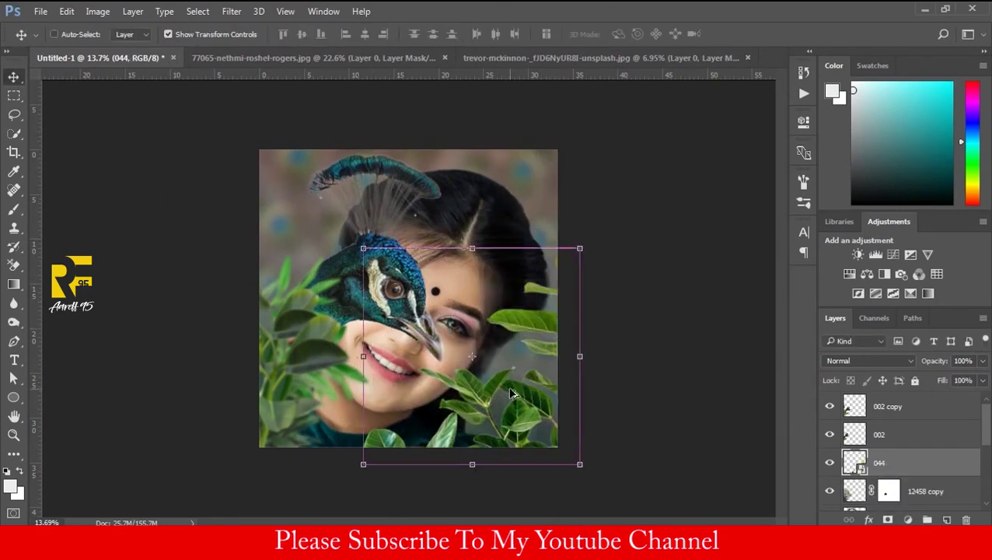
{"action": "key", "text": "ctrl+plus"}
Step: Apply a Gaussian Blur to the 044 leaves
{"action": "left_click", "coordinate": [232, 11]}
{"action": "left_click", "coordinate": [451, 227]}
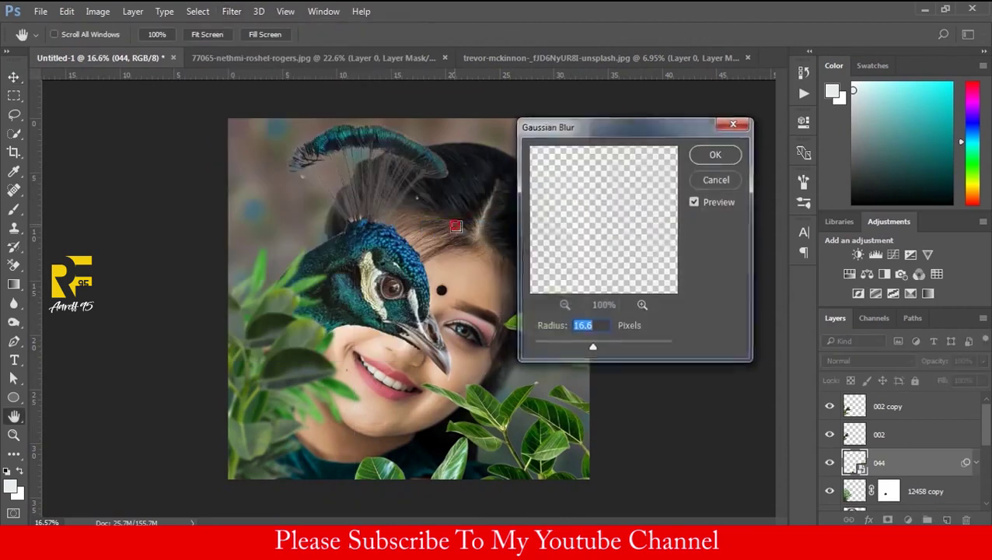
{"action": "left_click_drag", "start_coordinate": [593, 350], "coordinate": [582, 352]}
{"action": "left_click", "coordinate": [716, 154]}
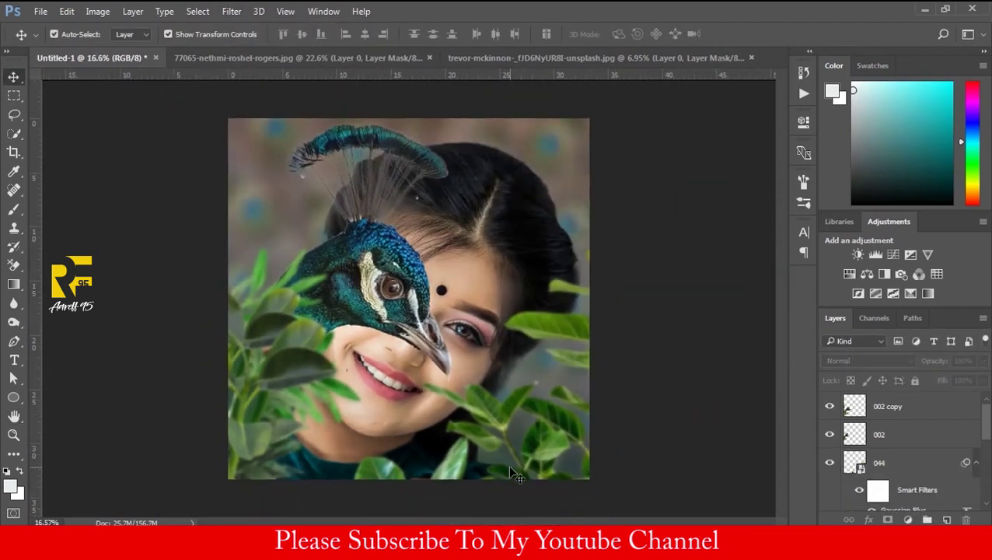
Step: Add a Color Balance adjustment setting the midtones to Blue +40
{"action": "left_click", "coordinate": [382, 259]}
{"action": "left_click", "coordinate": [866, 274]}
{"action": "left_click_drag", "start_coordinate": [659, 243], "coordinate": [681, 244]}
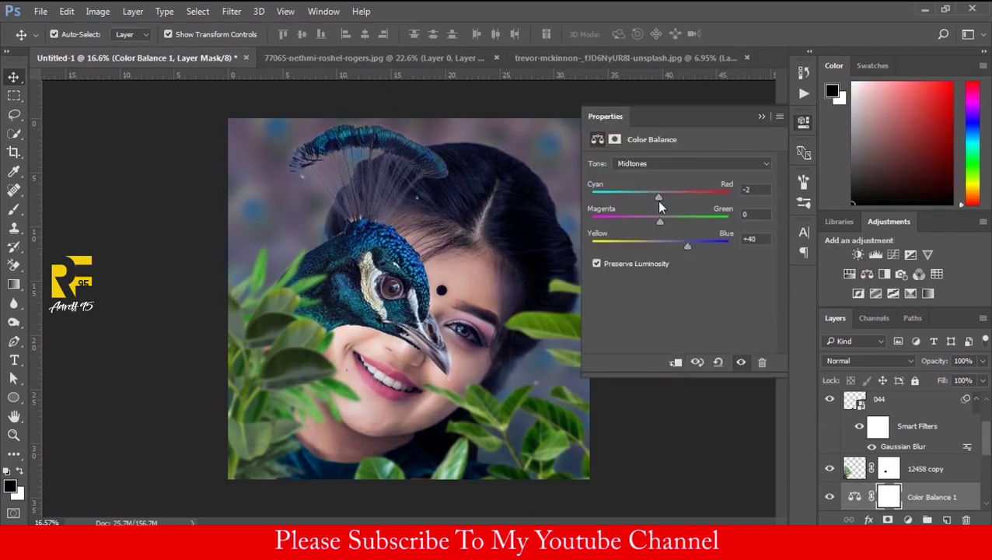
{"action": "left_click", "coordinate": [761, 116]}
{"action": "scroll", "coordinate": [348, 381], "scroll_direction": "up", "scroll_amount": 1}
{"action": "scroll", "coordinate": [440, 423], "scroll_direction": "down", "scroll_amount": 1}
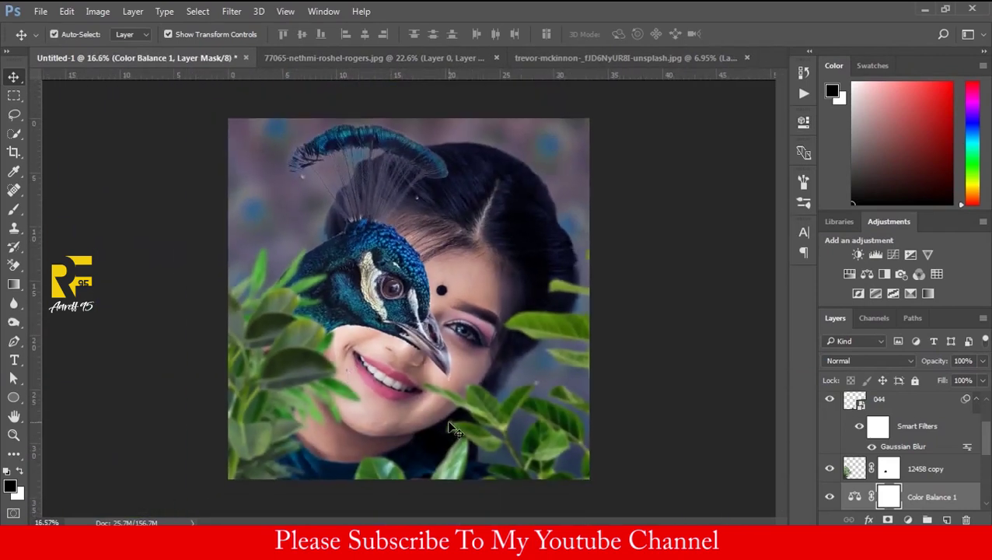
{"action": "key", "text": "alt+Tab"}
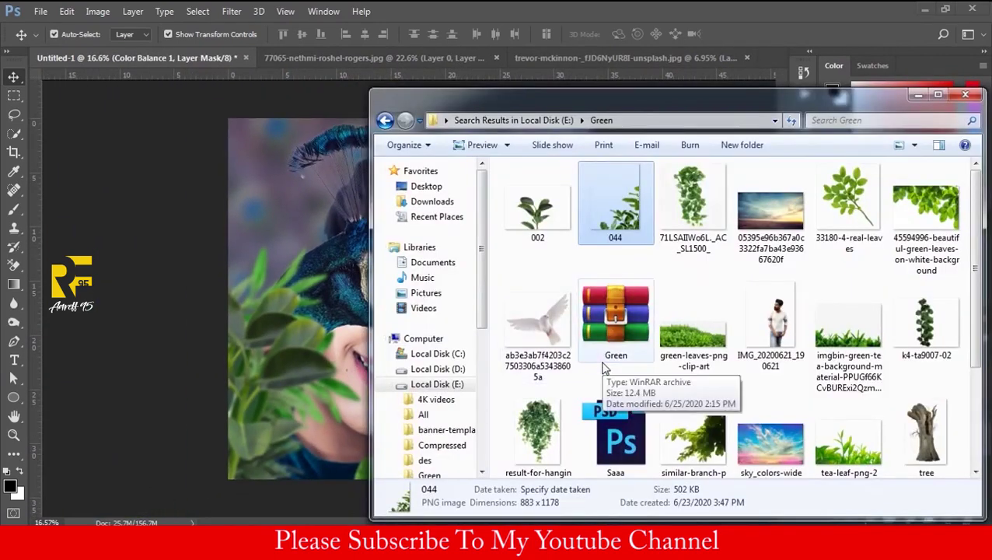
Step: Close the Green folder search window in Explorer and return to the Photoshop composite
{"action": "scroll", "coordinate": [602, 394], "scroll_direction": "down", "scroll_amount": 5}
{"action": "scroll", "coordinate": [752, 347], "scroll_direction": "up", "scroll_amount": 1}
{"action": "scroll", "coordinate": [752, 348], "scroll_direction": "up", "scroll_amount": 2}
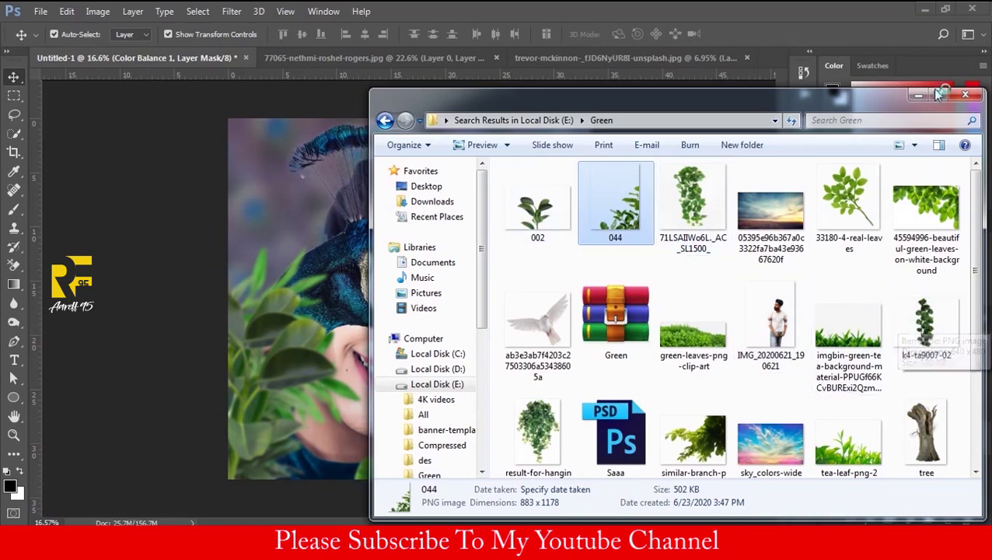
{"action": "left_click", "coordinate": [770, 211]}
{"action": "key", "text": "alt+Tab"}
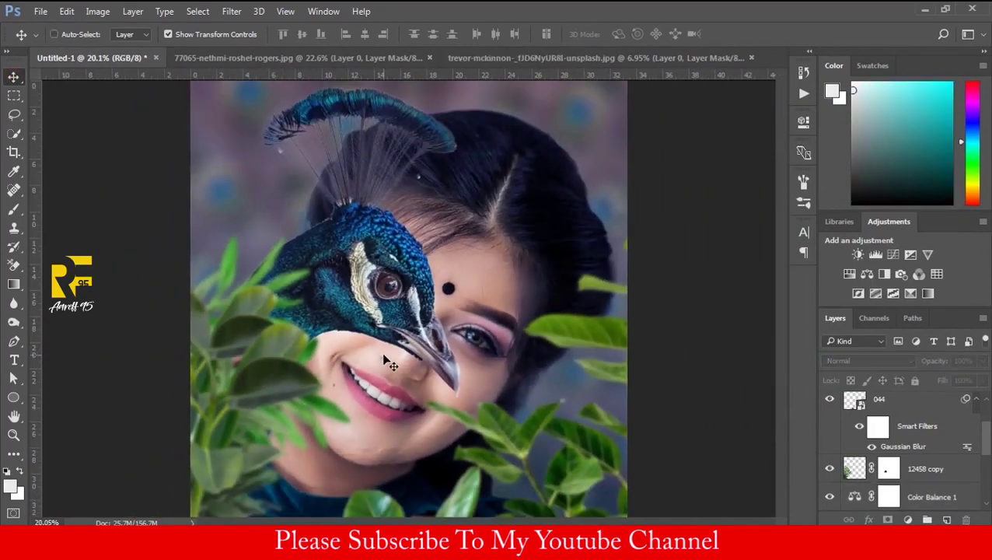
Step: Select the peacock's Layer 2 and give it a black drop shadow in Normal blend mode
{"action": "scroll", "coordinate": [365, 170], "scroll_direction": "up", "scroll_amount": 5}
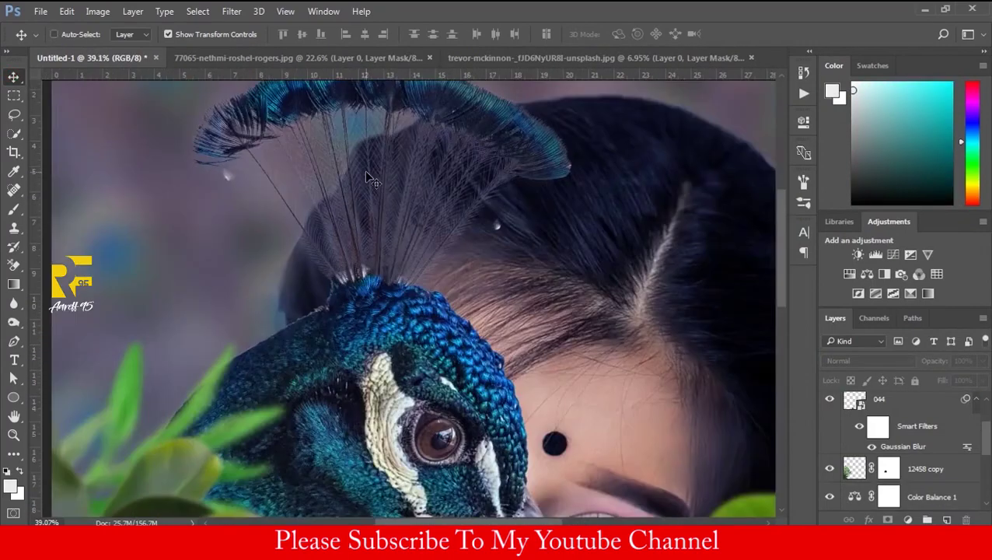
{"action": "scroll", "coordinate": [373, 186], "scroll_direction": "down", "scroll_amount": 4}
{"action": "left_click", "coordinate": [376, 192], "text": "ctrl"}
{"action": "scroll", "coordinate": [375, 193], "scroll_direction": "down", "scroll_amount": 2}
{"action": "scroll", "coordinate": [423, 346], "scroll_direction": "up", "scroll_amount": 2}
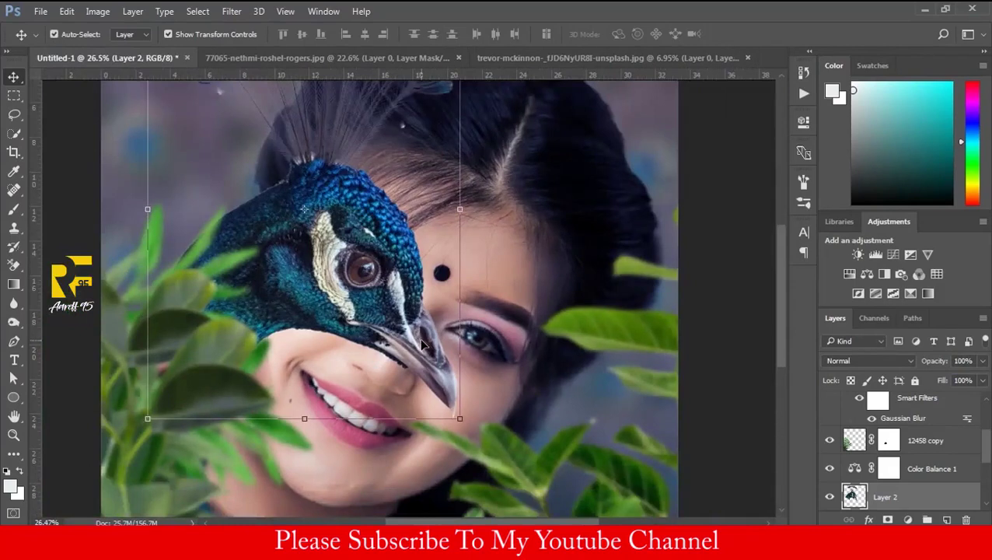
{"action": "scroll", "coordinate": [161, 394], "scroll_direction": "up", "scroll_amount": 3}
{"action": "scroll", "coordinate": [194, 317], "scroll_direction": "down", "scroll_amount": 3}
{"action": "scroll", "coordinate": [303, 319], "scroll_direction": "down", "scroll_amount": 3}
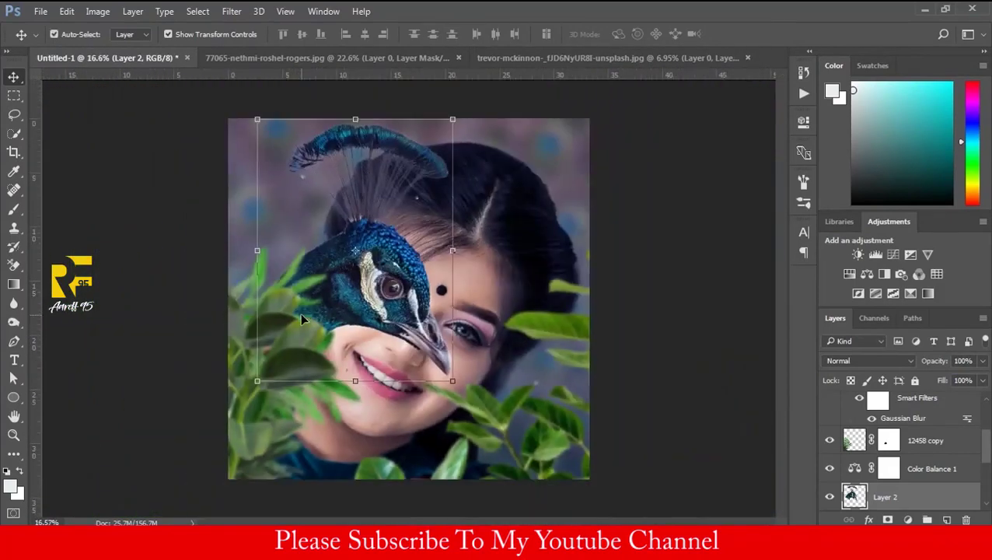
{"action": "double_click", "coordinate": [965, 498]}
{"action": "left_click", "coordinate": [831, 161]}
{"action": "left_click", "coordinate": [498, 373]}
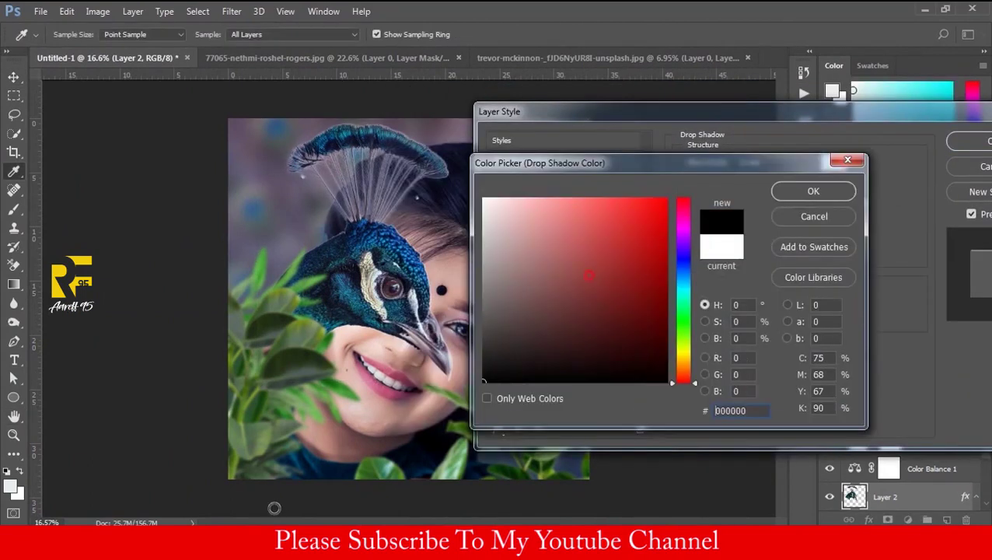
{"action": "left_click", "coordinate": [808, 192]}
{"action": "left_click", "coordinate": [773, 161]}
{"action": "left_click", "coordinate": [777, 187]}
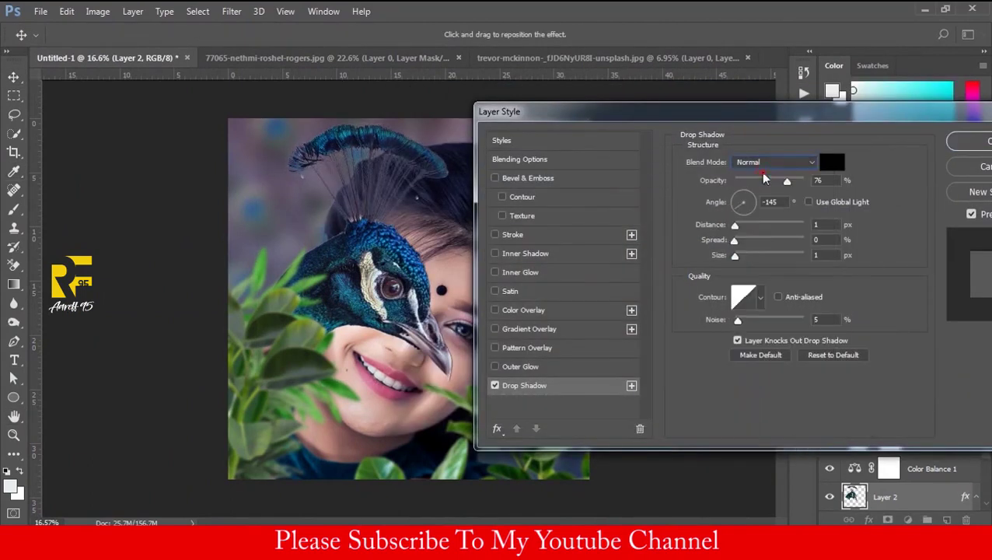
Step: Set the shadow to 101 px size, 90° angle and about 50% opacity, then apply it
{"action": "mouse_move", "coordinate": [734, 255]}
{"action": "left_mouse_down"}
{"action": "mouse_move", "coordinate": [749, 256]}
{"action": "mouse_move", "coordinate": [732, 238]}
{"action": "mouse_move", "coordinate": [702, 246]}
{"action": "left_mouse_up"}
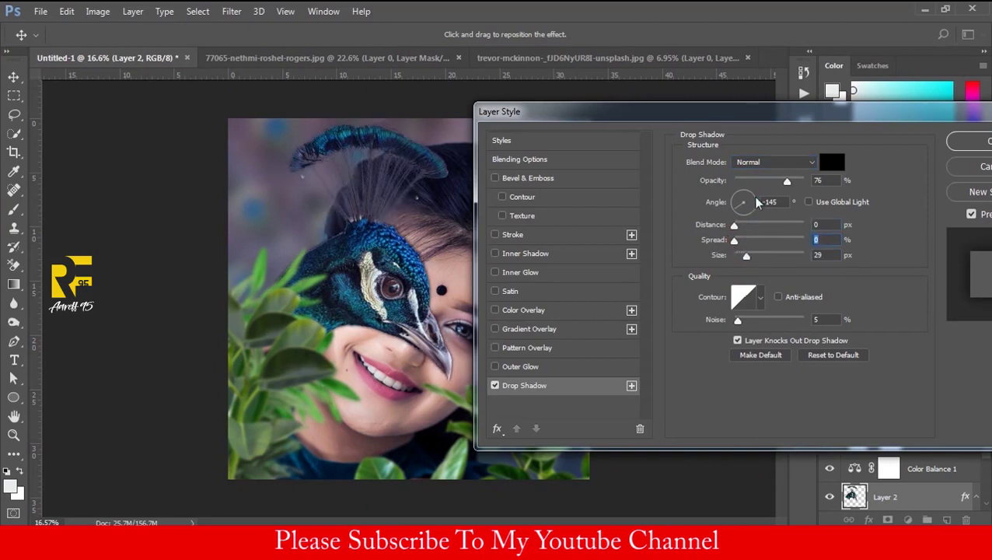
{"action": "left_click_drag", "start_coordinate": [796, 181], "coordinate": [818, 182]}
{"action": "left_click_drag", "start_coordinate": [752, 258], "coordinate": [764, 256]}
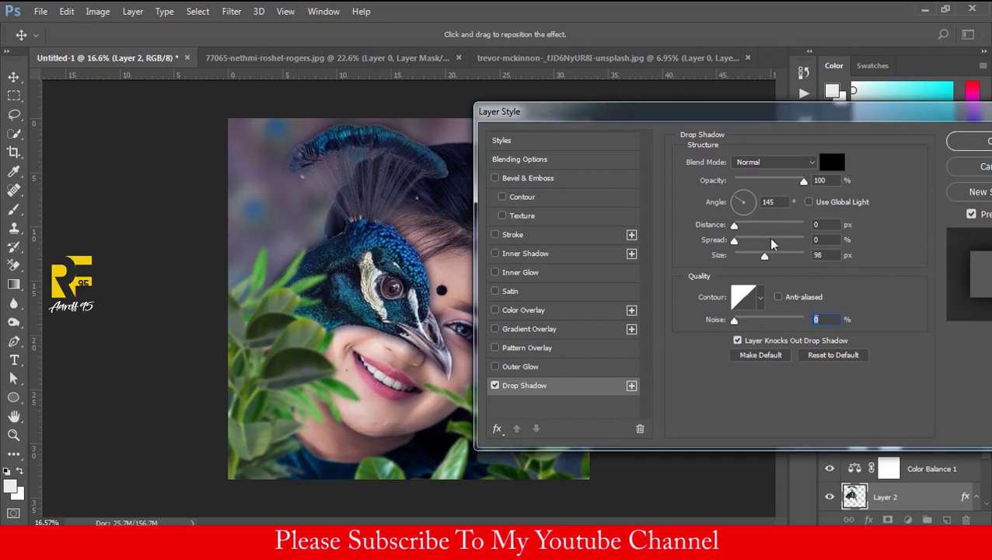
{"action": "left_click_drag", "start_coordinate": [753, 201], "coordinate": [743, 188]}
{"action": "left_click_drag", "start_coordinate": [764, 256], "coordinate": [766, 256]}
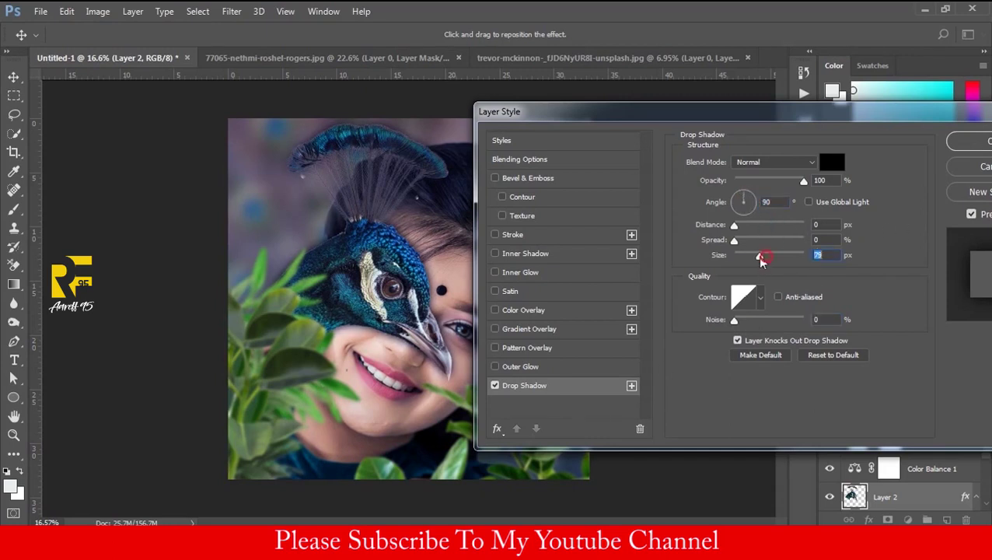
{"action": "left_click", "coordinate": [734, 225]}
{"action": "left_click_drag", "start_coordinate": [803, 180], "coordinate": [765, 181]}
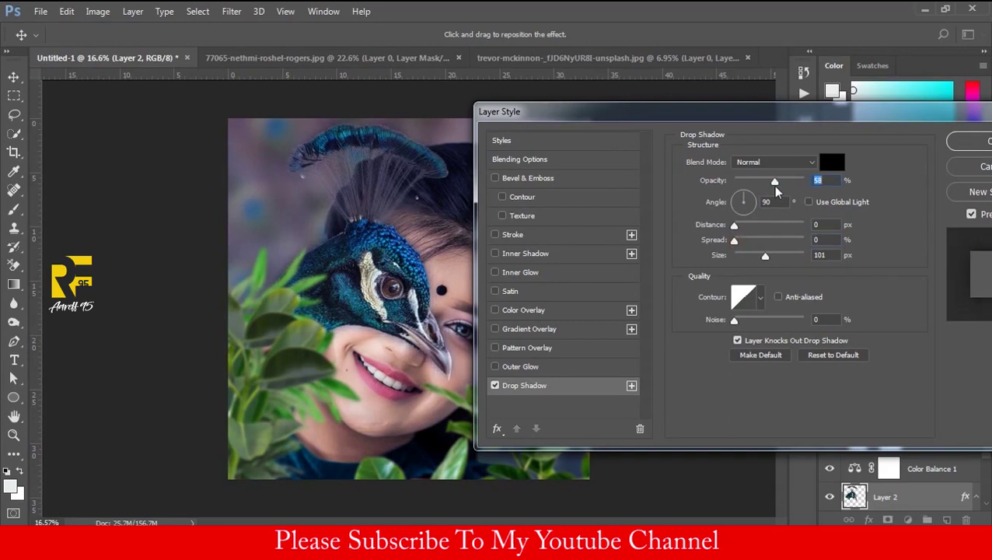
{"action": "left_click", "coordinate": [969, 140]}
{"action": "scroll", "coordinate": [450, 359], "scroll_direction": "up", "scroll_amount": 3}
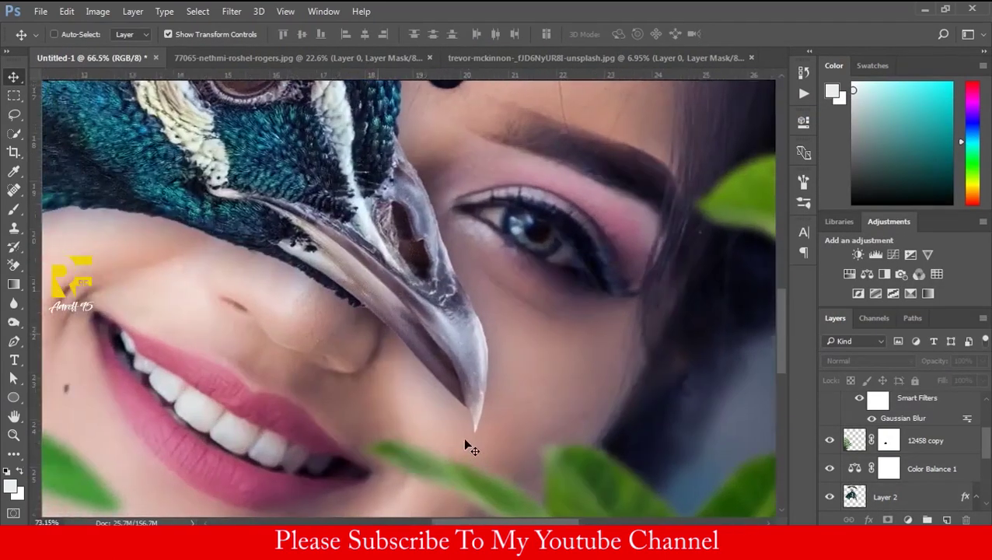
Step: Select the Gaussian Blur filter mask on layer 044 and briefly switch to the Brush tool
{"action": "scroll", "coordinate": [465, 443], "scroll_direction": "down", "scroll_amount": 3}
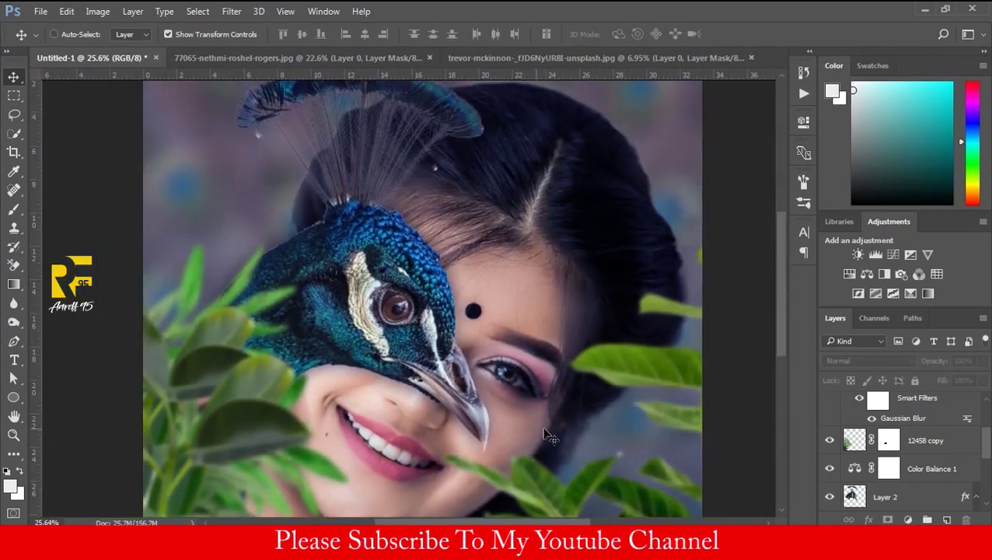
{"action": "left_click", "coordinate": [874, 437]}
{"action": "left_click", "coordinate": [14, 209]}
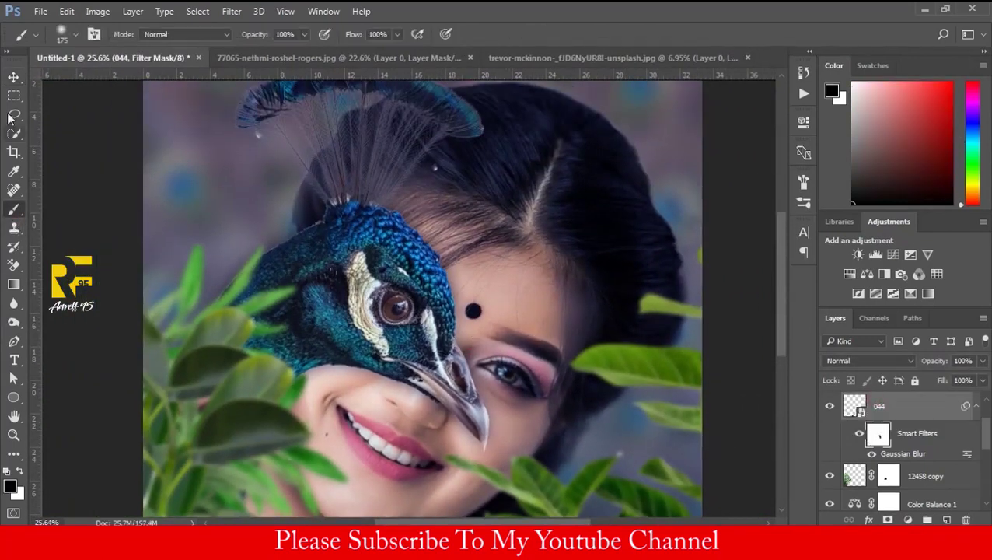
{"action": "left_click", "coordinate": [14, 77]}
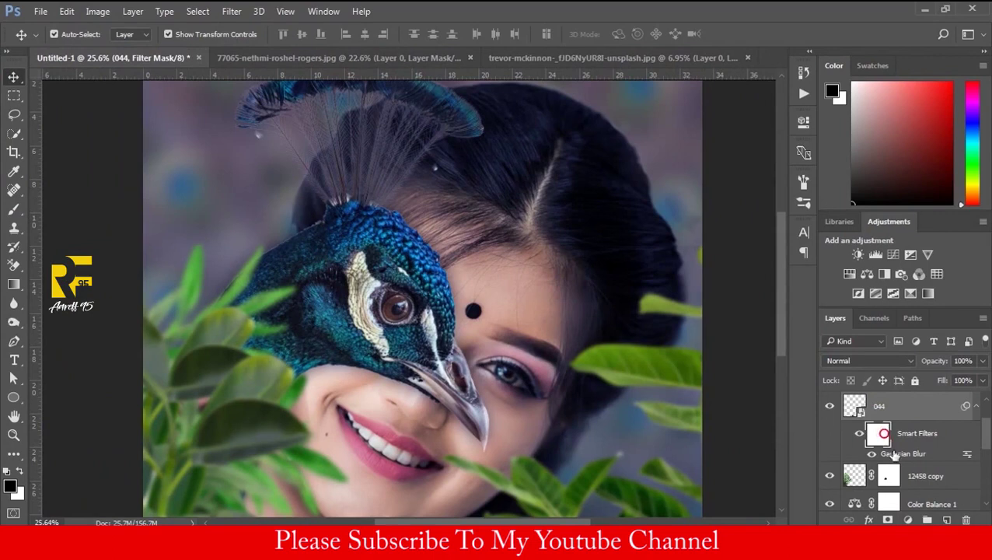
{"action": "scroll", "coordinate": [492, 419], "scroll_direction": "down", "scroll_amount": 5}
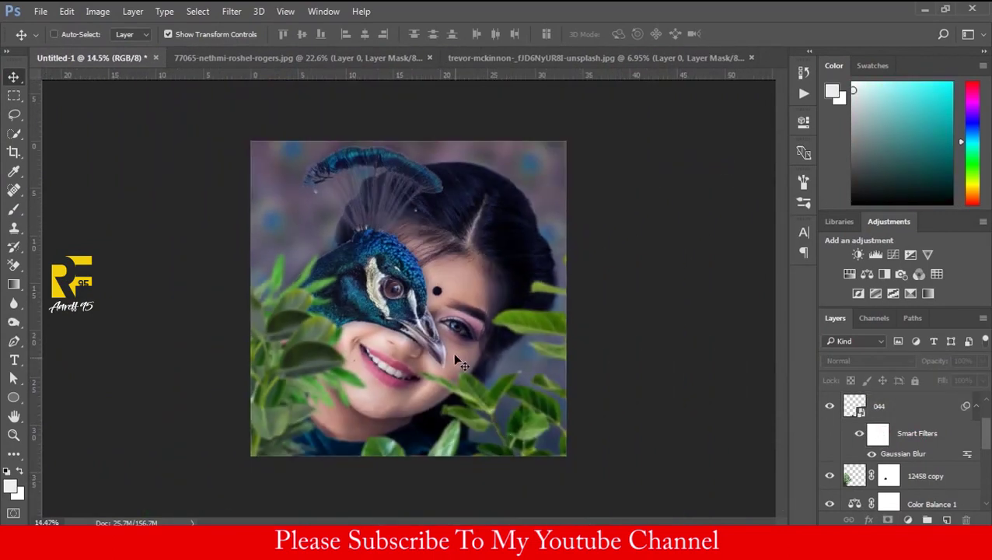
{"action": "scroll", "coordinate": [459, 363], "scroll_direction": "up", "scroll_amount": 5}
{"action": "scroll", "coordinate": [482, 233], "scroll_direction": "down", "scroll_amount": 3}
Step: Boost Clarity on the woman's portrait layer with the Camera Raw Filter
{"action": "left_click", "coordinate": [513, 311], "text": "ctrl"}
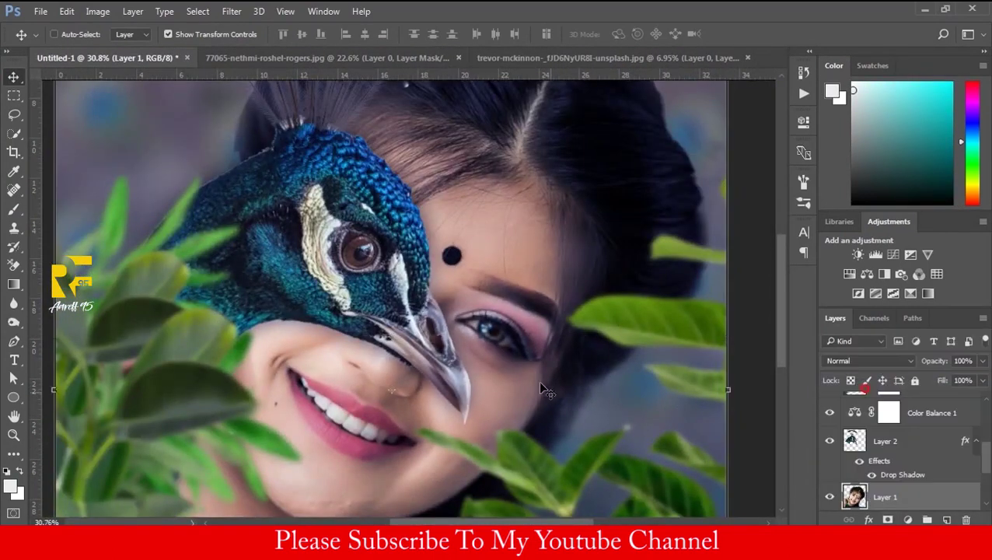
{"action": "scroll", "coordinate": [540, 387], "scroll_direction": "down", "scroll_amount": 2}
{"action": "left_click", "coordinate": [231, 10]}
{"action": "left_click", "coordinate": [272, 97]}
{"action": "left_click_drag", "start_coordinate": [800, 439], "coordinate": [824, 447]}
{"action": "left_click", "coordinate": [873, 502]}
Step: Add a new empty layer above the portrait
{"action": "scroll", "coordinate": [473, 354], "scroll_direction": "up", "scroll_amount": 3}
{"action": "scroll", "coordinate": [473, 354], "scroll_direction": "down", "scroll_amount": 4}
{"action": "scroll", "coordinate": [472, 353], "scroll_direction": "up", "scroll_amount": 4}
{"action": "scroll", "coordinate": [473, 353], "scroll_direction": "down", "scroll_amount": 3}
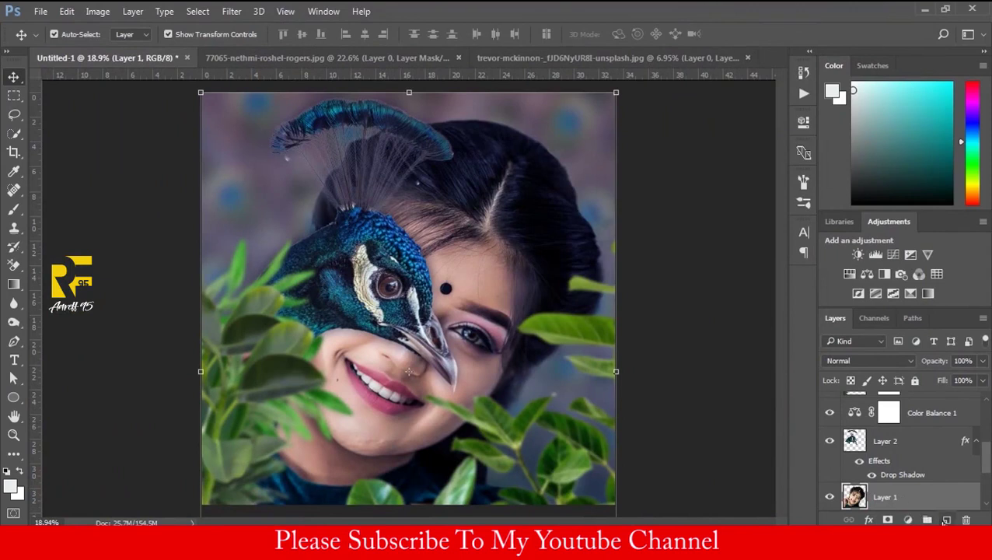
{"action": "left_click", "coordinate": [946, 519]}
Step: Set the new layer to Color blending and choose a saturated pink sampled from the lips
{"action": "left_click", "coordinate": [870, 361]}
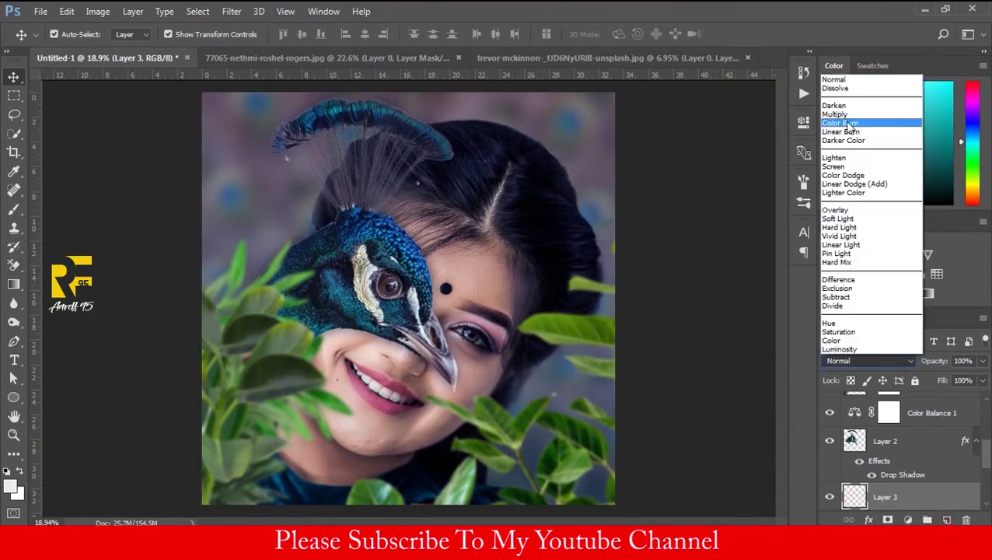
{"action": "left_click", "coordinate": [855, 345]}
{"action": "left_click", "coordinate": [14, 209]}
{"action": "scroll", "coordinate": [369, 400], "scroll_direction": "up", "scroll_amount": 5}
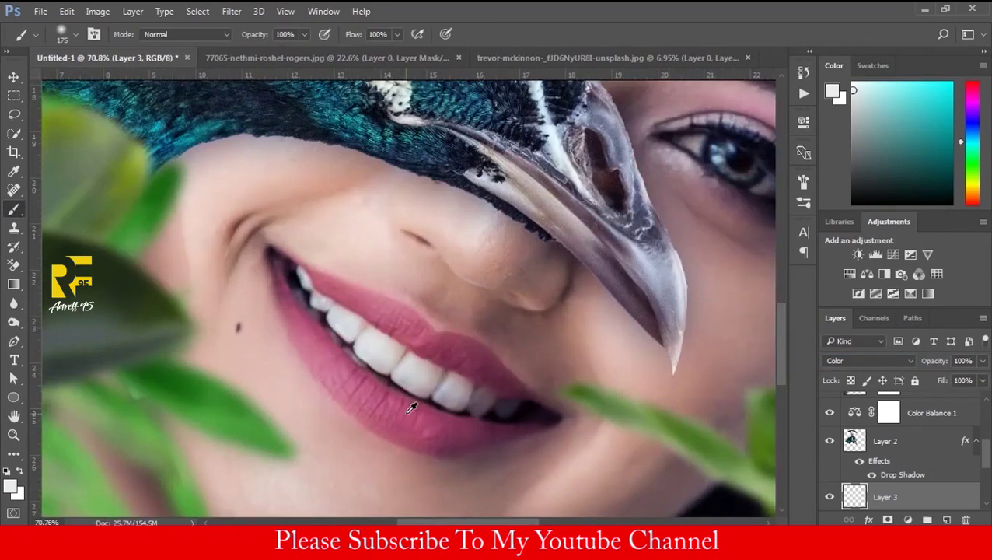
{"action": "left_click", "coordinate": [404, 412], "text": "alt"}
{"action": "left_click", "coordinate": [10, 486]}
{"action": "left_click", "coordinate": [653, 223]}
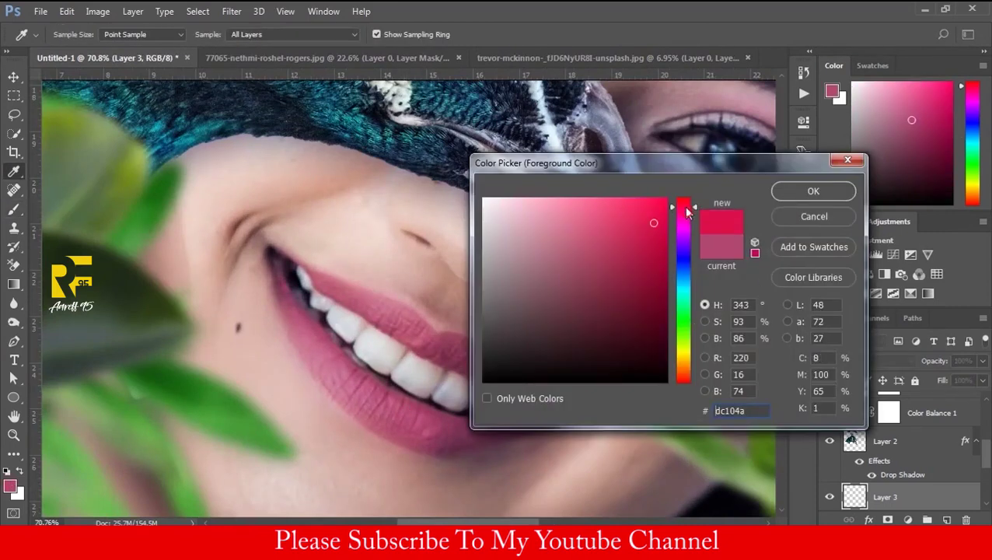
{"action": "left_click", "coordinate": [813, 191]}
Step: Paint pink over the lower lip with a slightly larger brush, then add a layer mask
{"action": "scroll", "coordinate": [438, 395], "scroll_direction": "up", "scroll_amount": 1}
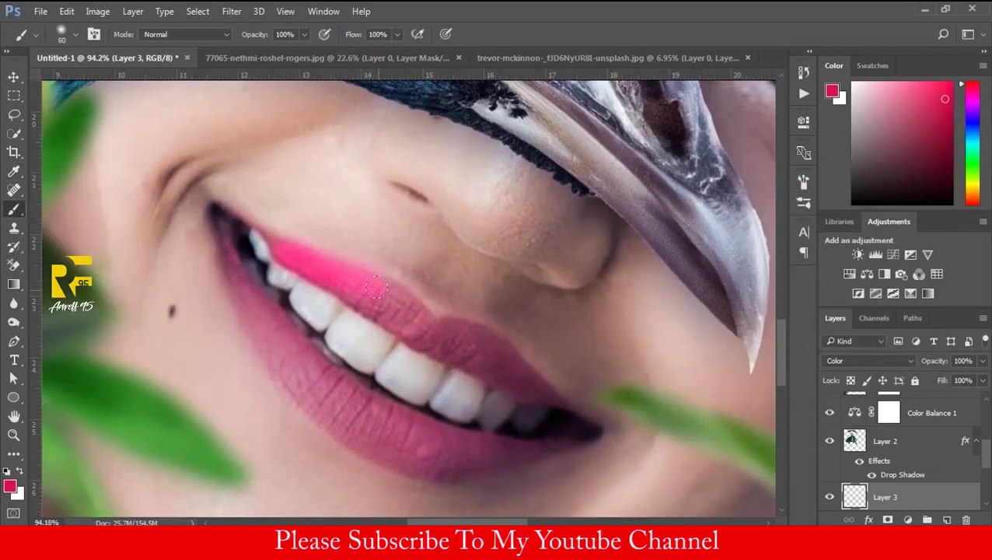
{"action": "scroll", "coordinate": [478, 381], "scroll_direction": "up", "scroll_amount": 2}
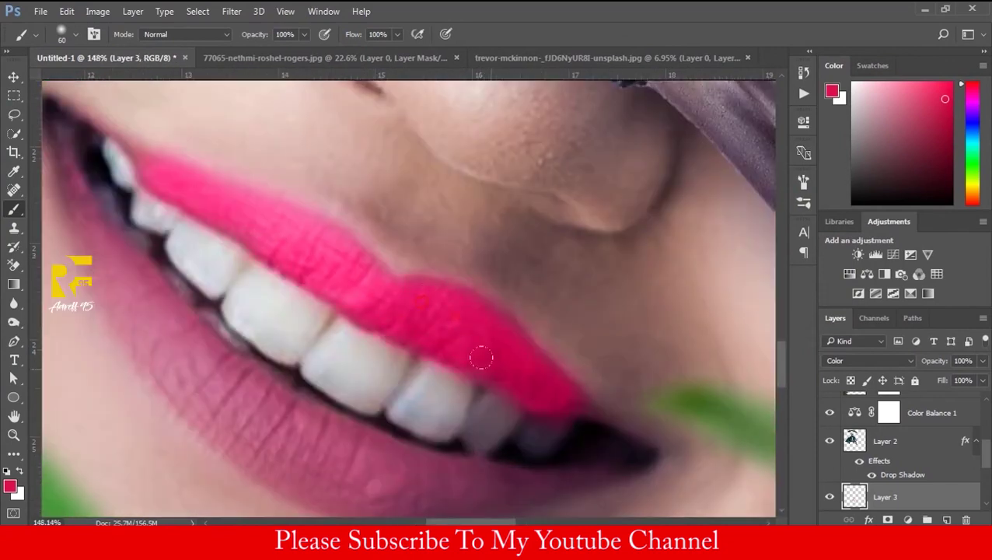
{"action": "scroll", "coordinate": [463, 342], "scroll_direction": "right", "scroll_amount": 2}
{"action": "scroll", "coordinate": [187, 321], "scroll_direction": "left", "scroll_amount": 2}
{"action": "scroll", "coordinate": [187, 321], "scroll_direction": "up", "scroll_amount": 1}
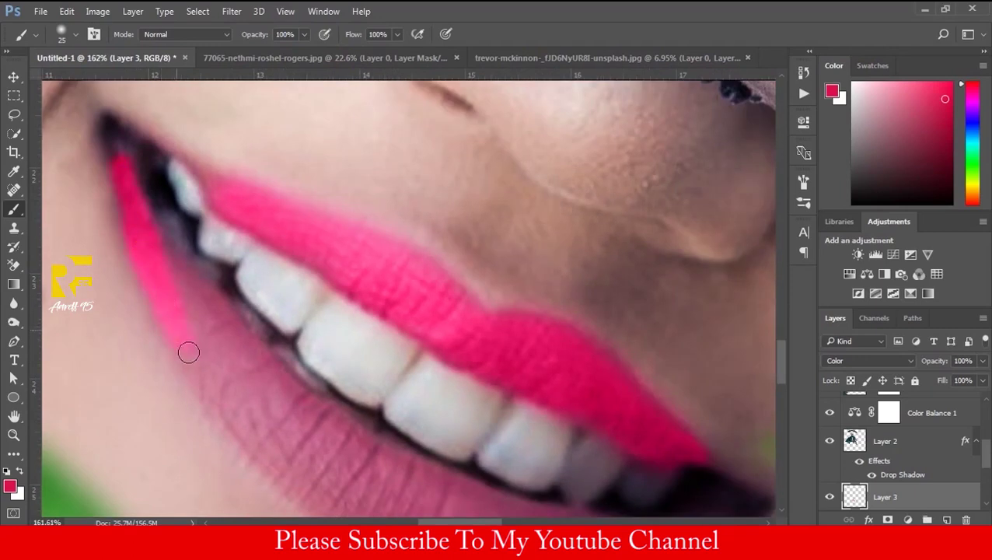
{"action": "scroll", "coordinate": [203, 296], "scroll_direction": "down", "scroll_amount": 3}
{"action": "key", "text": "bracketright"}
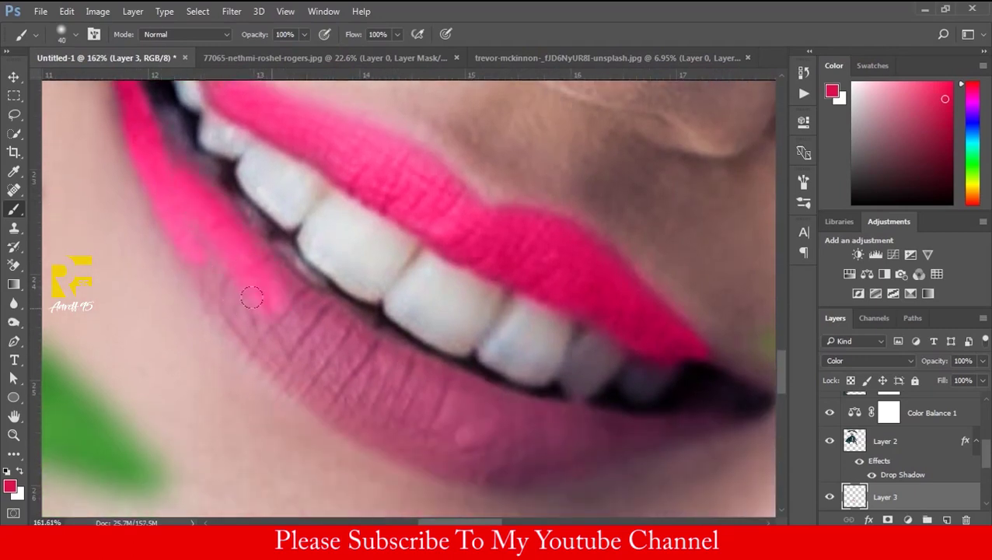
{"action": "scroll", "coordinate": [299, 366], "scroll_direction": "down", "scroll_amount": 2}
{"action": "scroll", "coordinate": [274, 290], "scroll_direction": "right", "scroll_amount": 2}
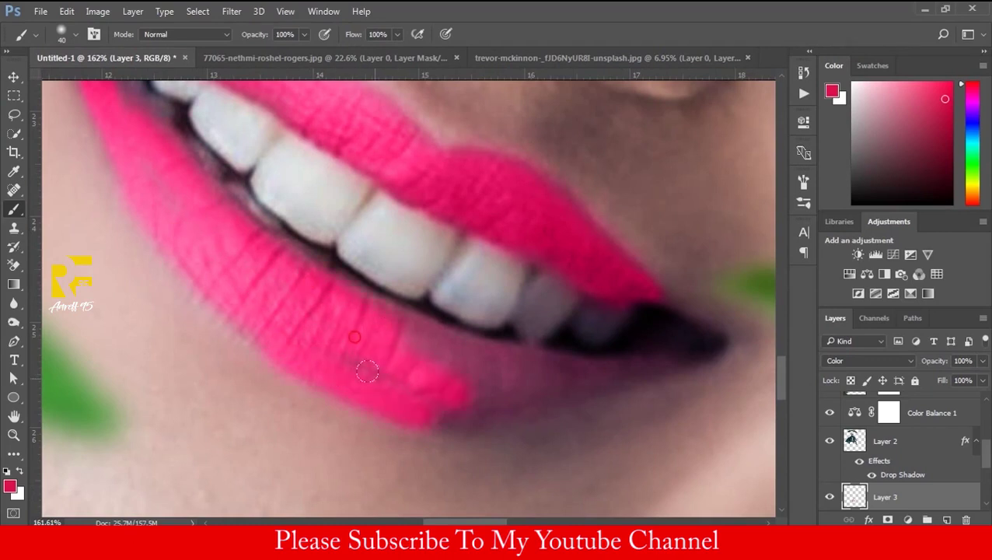
{"action": "left_click_drag", "start_coordinate": [521, 400], "coordinate": [597, 376]}
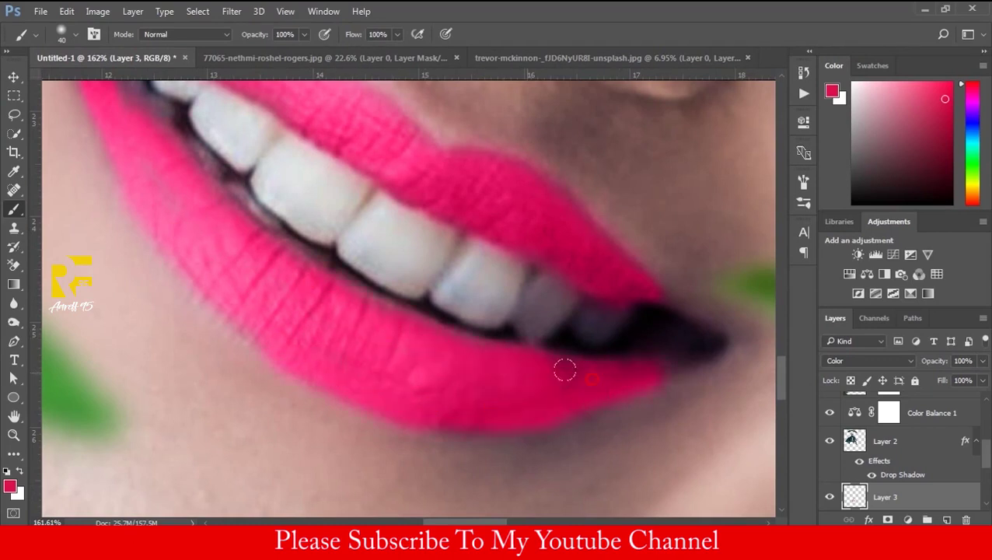
{"action": "scroll", "coordinate": [632, 373], "scroll_direction": "down", "scroll_amount": 2}
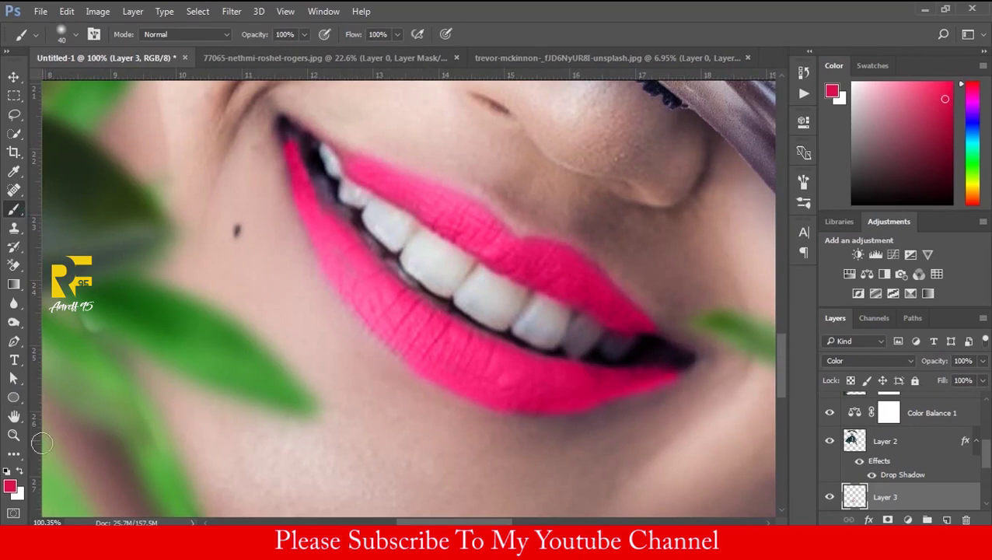
{"action": "left_click", "coordinate": [887, 519]}
{"action": "scroll", "coordinate": [661, 474], "scroll_direction": "up", "scroll_amount": 2}
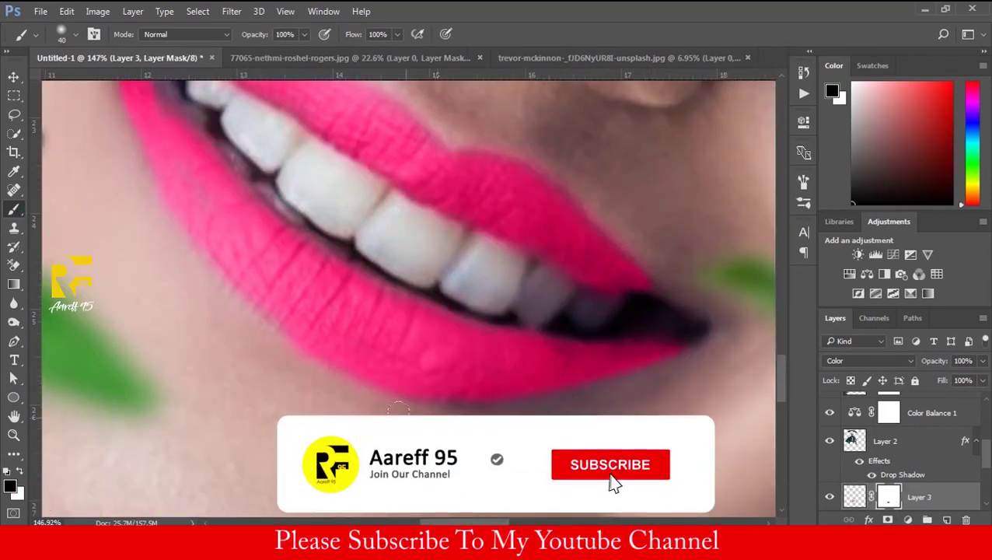
Step: Fit the whole composite in view and switch to the Move tool
{"action": "scroll", "coordinate": [223, 401], "scroll_direction": "up", "scroll_amount": 2}
{"action": "scroll", "coordinate": [224, 401], "scroll_direction": "left", "scroll_amount": 1}
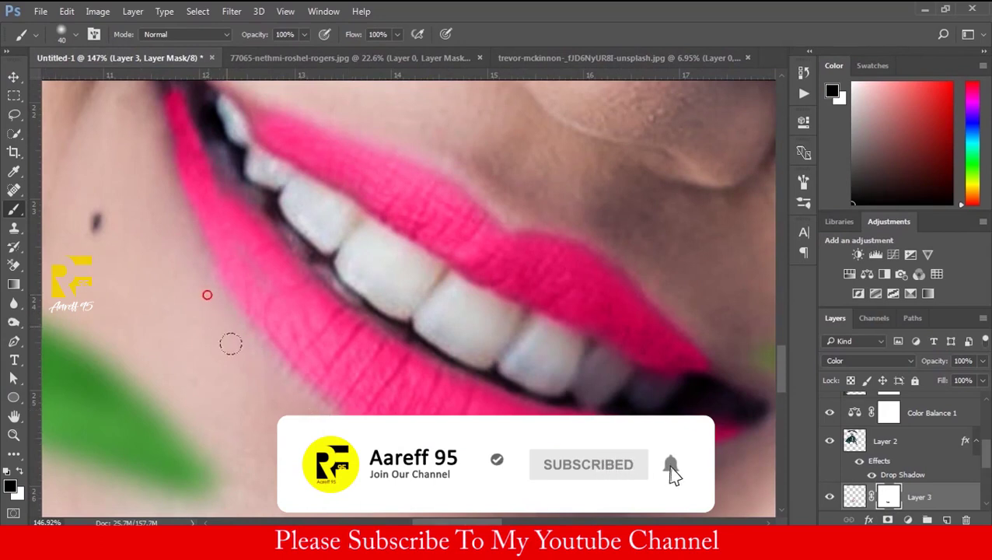
{"action": "scroll", "coordinate": [188, 264], "scroll_direction": "up", "scroll_amount": 2}
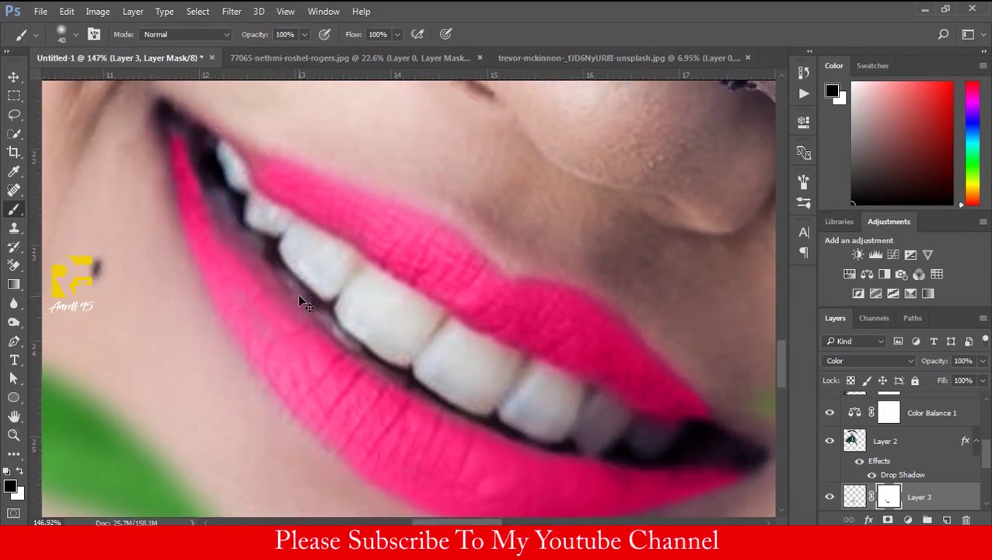
{"action": "scroll", "coordinate": [280, 272], "scroll_direction": "up", "scroll_amount": 2}
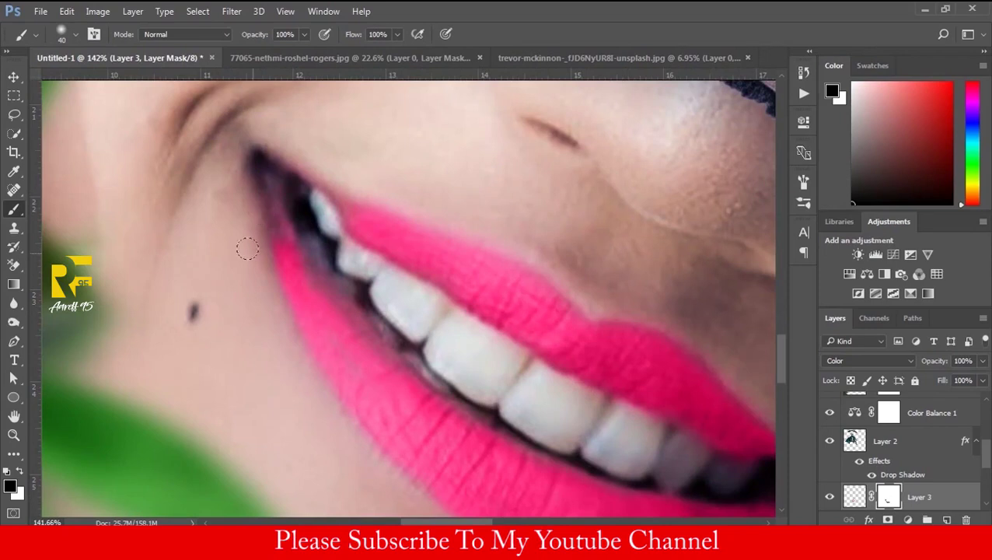
{"action": "scroll", "coordinate": [233, 370], "scroll_direction": "down", "scroll_amount": 2}
{"action": "scroll", "coordinate": [425, 394], "scroll_direction": "up", "scroll_amount": 1}
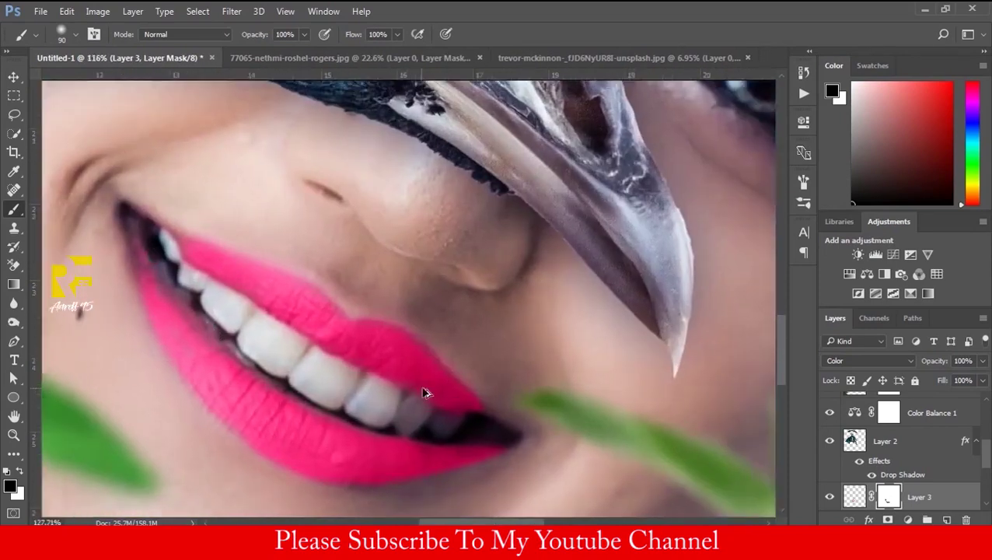
{"action": "scroll", "coordinate": [506, 333], "scroll_direction": "up", "scroll_amount": 2}
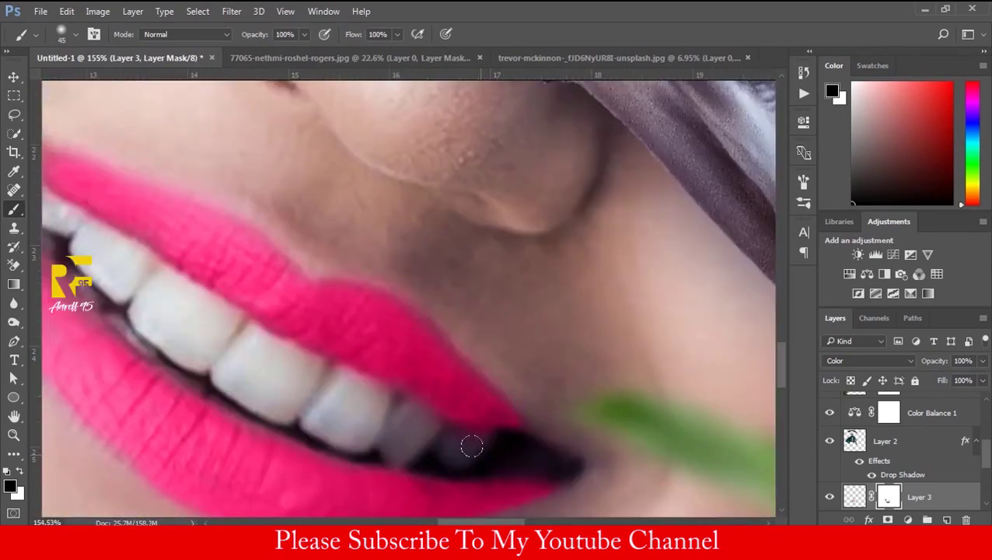
{"action": "key", "text": "ctrl+0"}
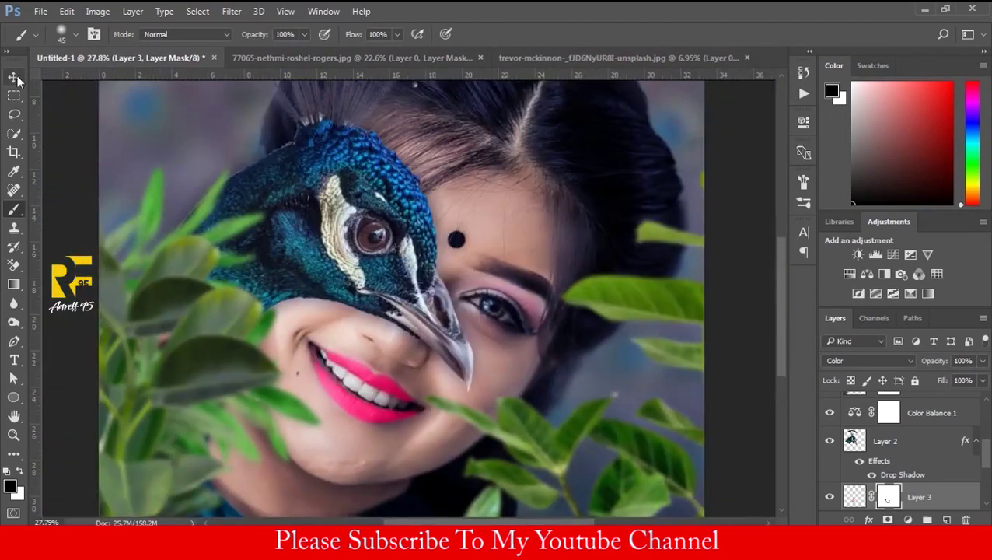
{"action": "key", "text": "v"}
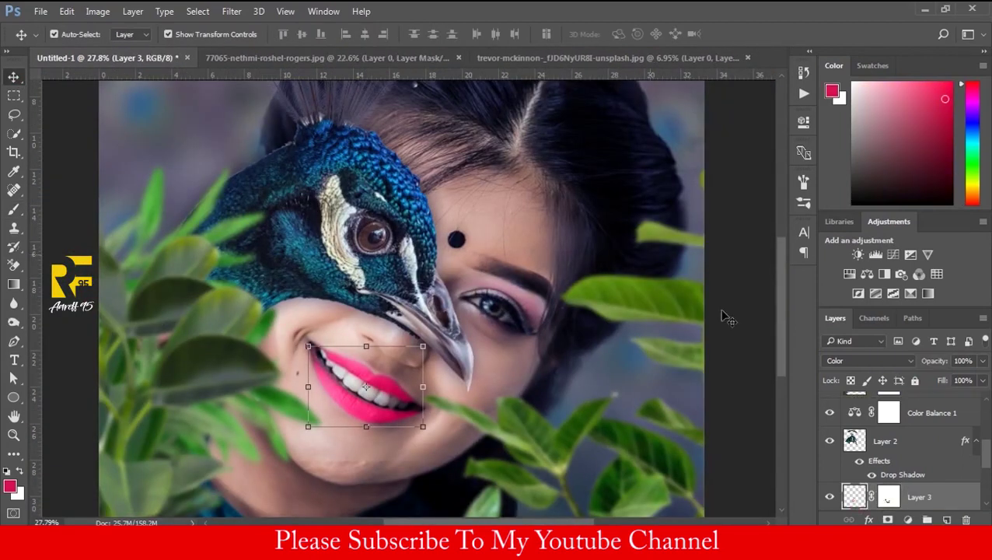
Step: Add a Color Balance layer shifting midtones toward Red, clipped to the lips layer
{"action": "left_click", "coordinate": [866, 274]}
{"action": "left_click_drag", "start_coordinate": [660, 192], "coordinate": [671, 195]}
{"action": "key", "text": "ctrl+alt+g"}
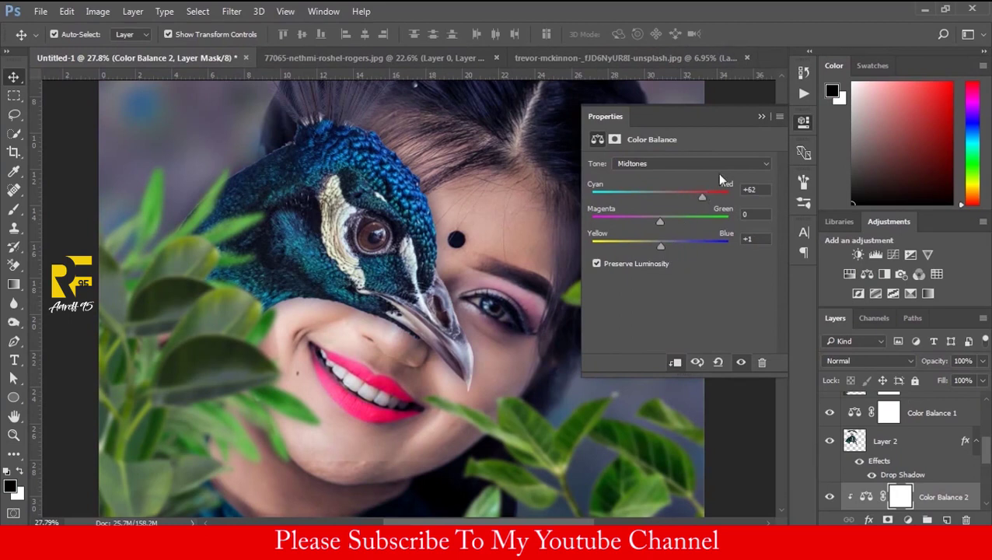
{"action": "scroll", "coordinate": [434, 420], "scroll_direction": "up", "scroll_amount": 5}
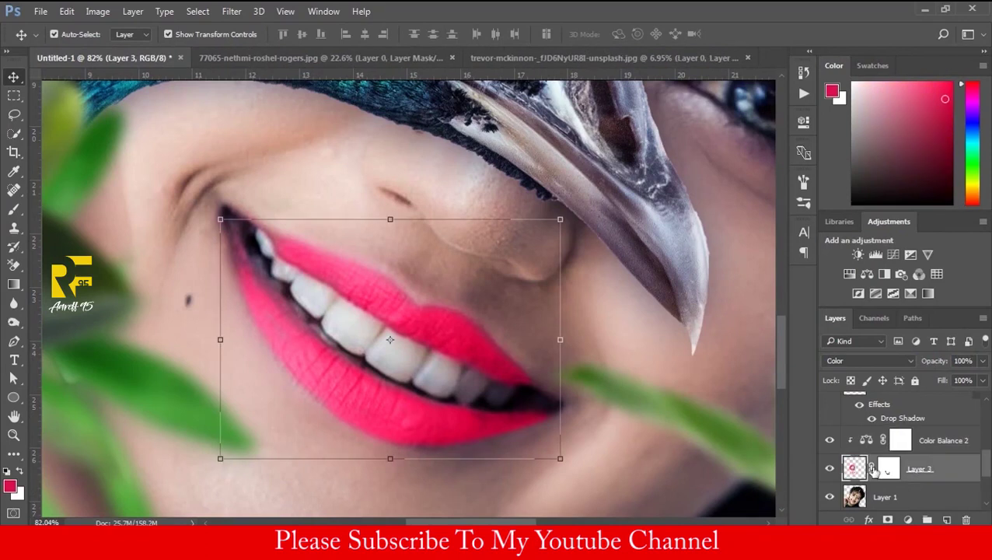
{"action": "scroll", "coordinate": [541, 458], "scroll_direction": "down", "scroll_amount": 5}
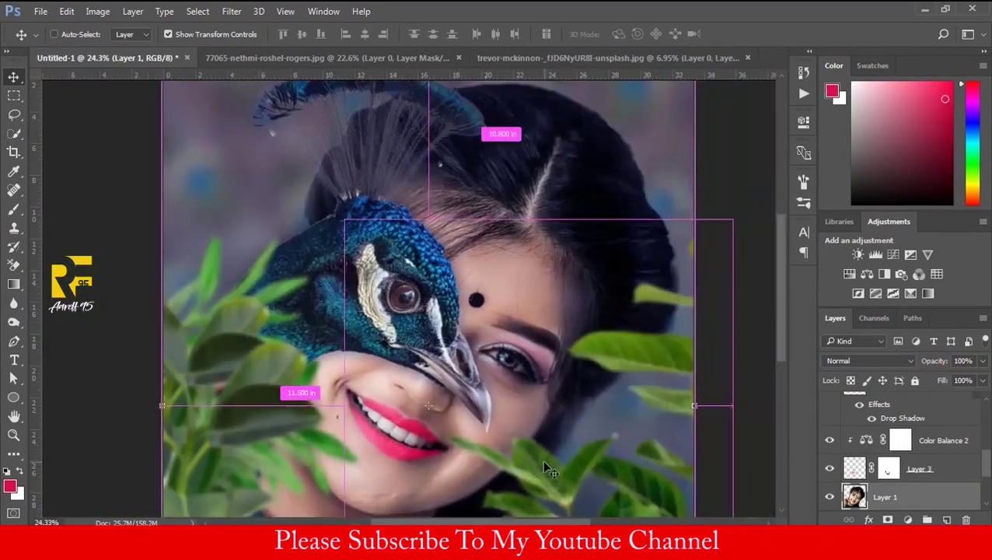
{"action": "scroll", "coordinate": [556, 393], "scroll_direction": "down", "scroll_amount": 1}
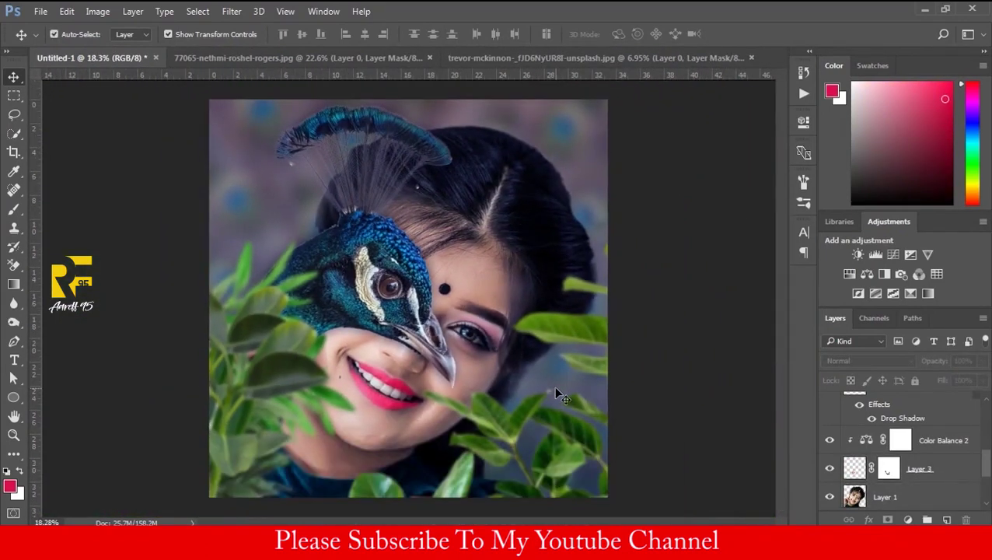
{"action": "scroll", "coordinate": [456, 389], "scroll_direction": "up", "scroll_amount": 3}
{"action": "scroll", "coordinate": [458, 392], "scroll_direction": "down", "scroll_amount": 4}
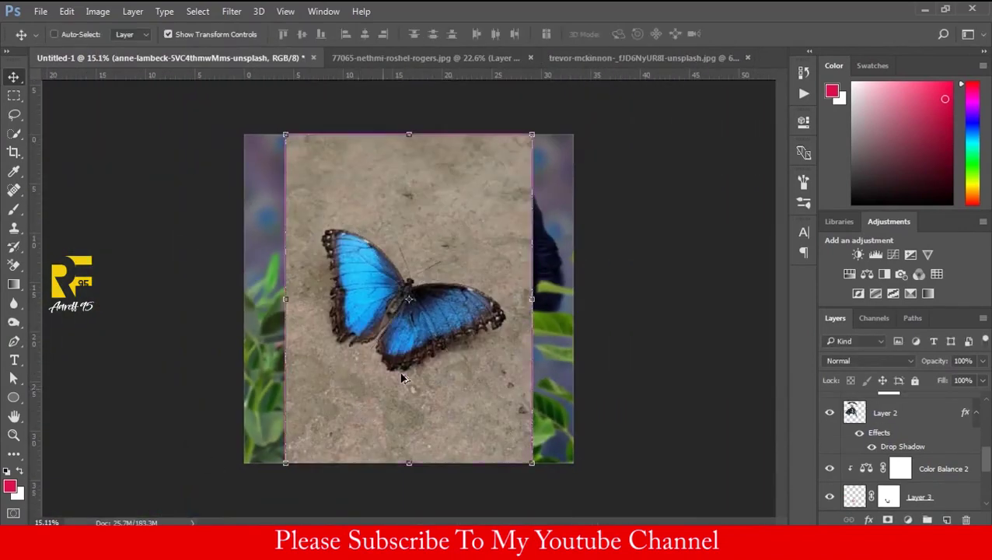
Step: Select the blue butterfly's wings and body with the Quick Selection tool
{"action": "scroll", "coordinate": [393, 345], "scroll_direction": "up", "scroll_amount": 3}
{"action": "left_click", "coordinate": [14, 133]}
{"action": "left_click_drag", "start_coordinate": [284, 255], "coordinate": [414, 329]}
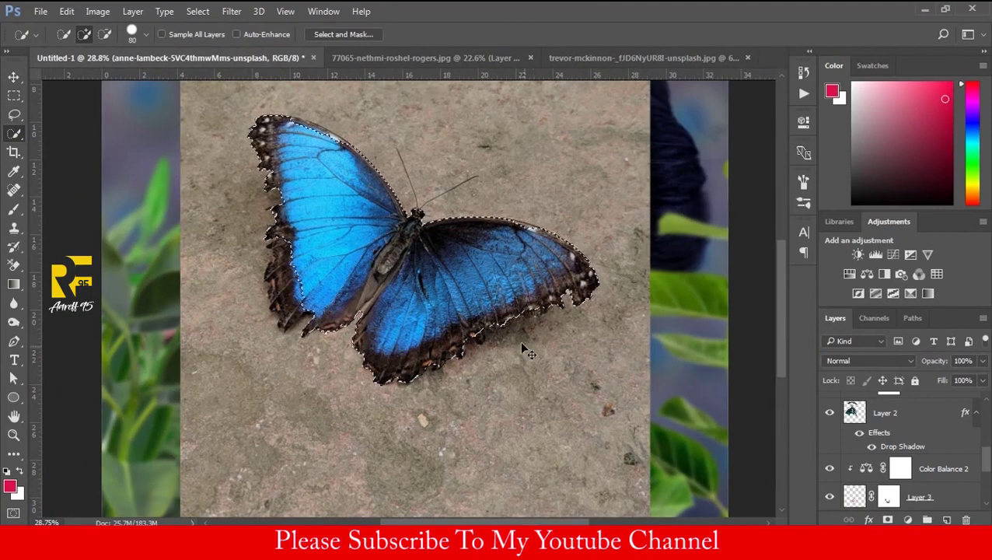
{"action": "scroll", "coordinate": [520, 340], "scroll_direction": "up", "scroll_amount": 5}
{"action": "left_click_drag", "start_coordinate": [461, 292], "coordinate": [658, 253]}
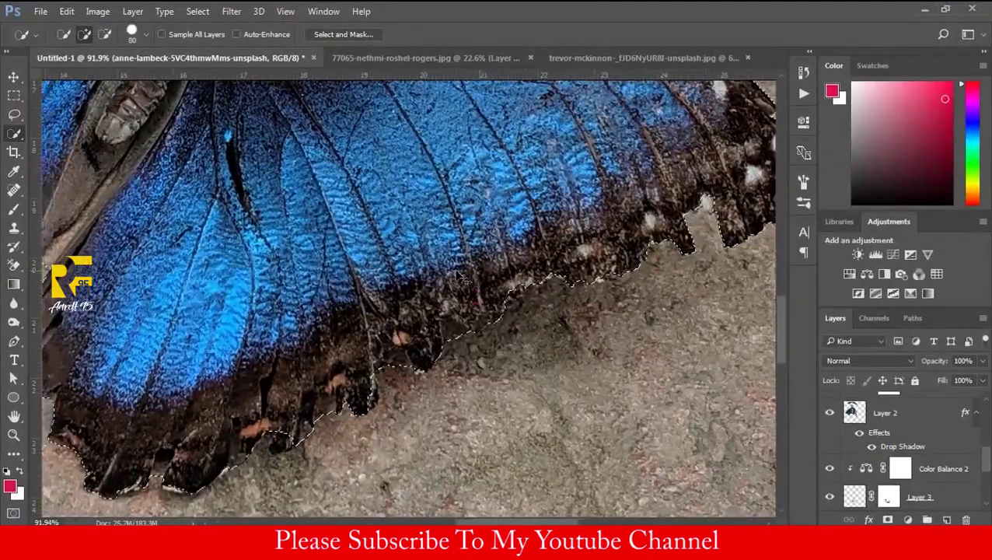
Step: Zoom and pan around the butterfly to inspect the selection edges
{"action": "scroll", "coordinate": [410, 295], "scroll_direction": "up", "scroll_amount": 3}
{"action": "scroll", "coordinate": [410, 295], "scroll_direction": "up", "scroll_amount": 2}
{"action": "scroll", "coordinate": [410, 295], "scroll_direction": "up", "scroll_amount": 3}
{"action": "scroll", "coordinate": [409, 296], "scroll_direction": "up", "scroll_amount": 3}
{"action": "scroll", "coordinate": [410, 295], "scroll_direction": "up", "scroll_amount": 3}
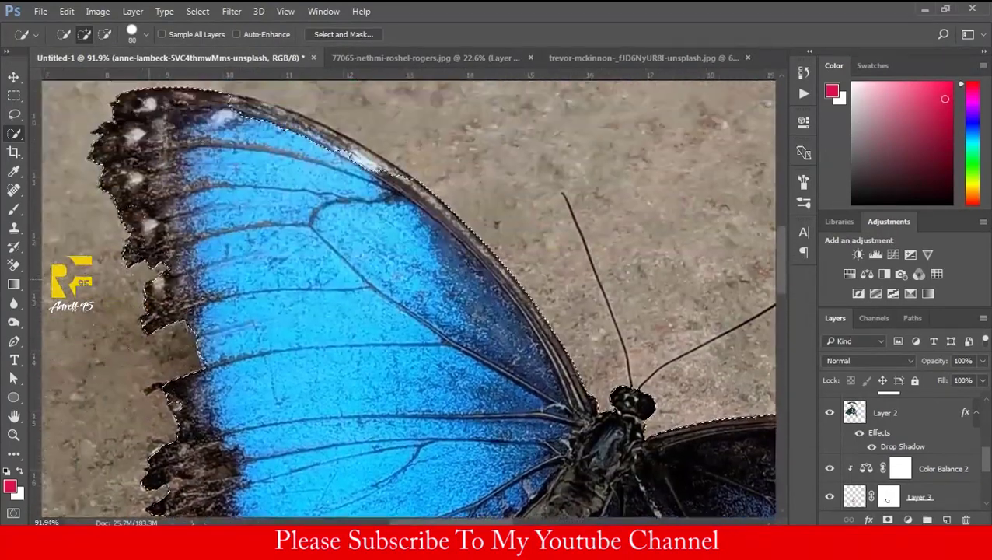
{"action": "scroll", "coordinate": [409, 296], "scroll_direction": "up", "scroll_amount": 1}
{"action": "scroll", "coordinate": [410, 295], "scroll_direction": "right", "scroll_amount": 1}
{"action": "scroll", "coordinate": [410, 295], "scroll_direction": "down", "scroll_amount": 1}
{"action": "scroll", "coordinate": [410, 296], "scroll_direction": "right", "scroll_amount": 1}
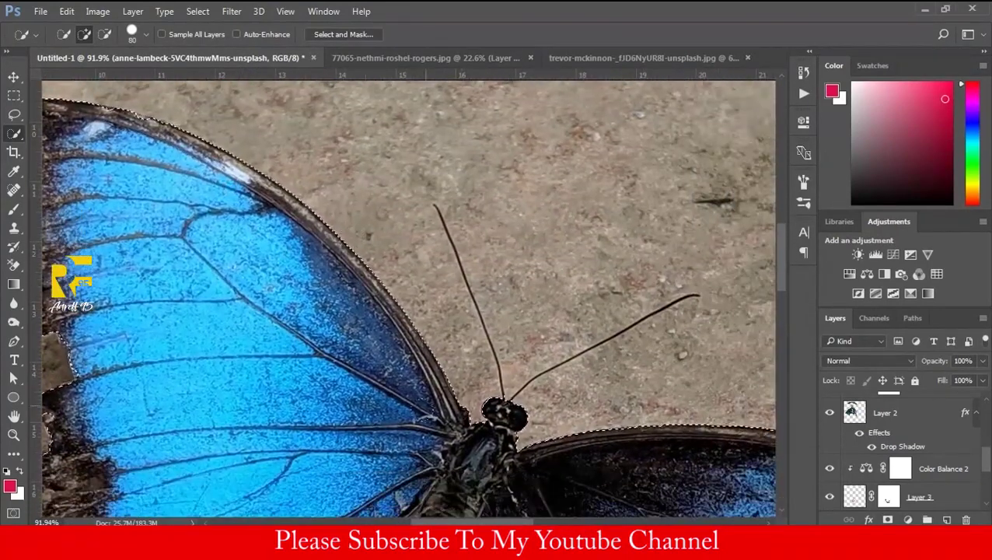
{"action": "scroll", "coordinate": [410, 295], "scroll_direction": "down", "scroll_amount": 1}
{"action": "scroll", "coordinate": [410, 295], "scroll_direction": "right", "scroll_amount": 1}
Step: Lasso-trace the butterfly's antennae, outlining the right antenna down to its base
{"action": "key", "text": "l"}
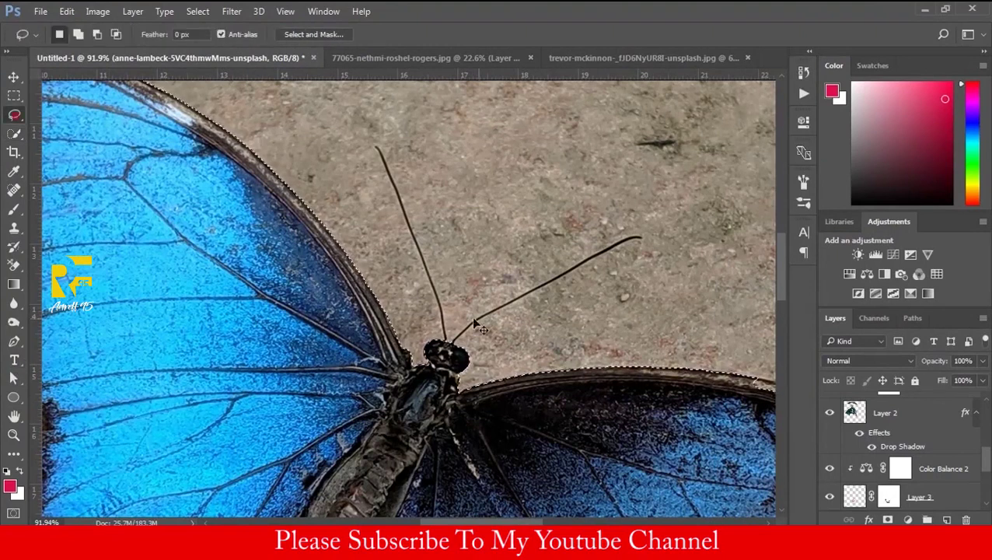
{"action": "scroll", "coordinate": [439, 351], "scroll_direction": "up", "scroll_amount": 3}
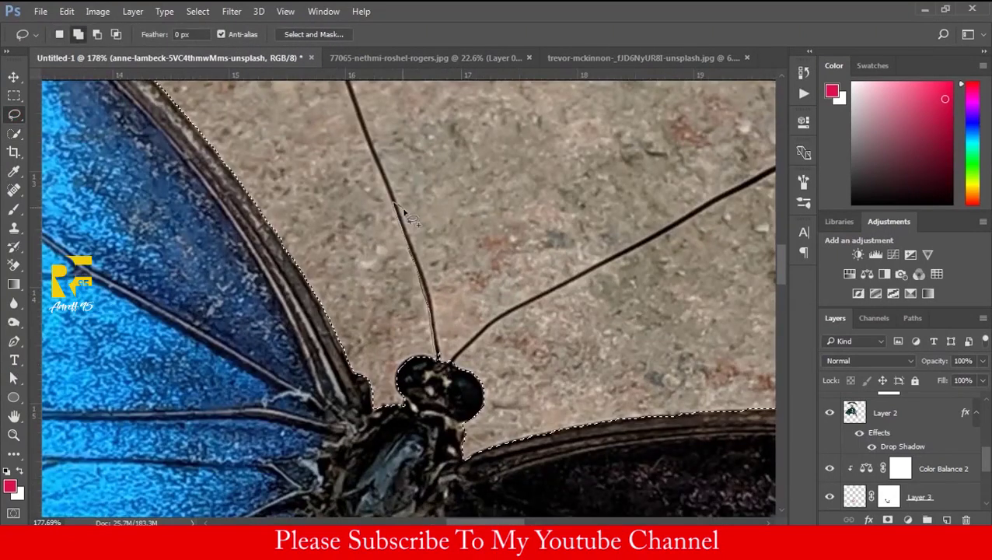
{"action": "scroll", "coordinate": [441, 359], "scroll_direction": "down", "scroll_amount": 3}
{"action": "left_click_drag", "start_coordinate": [430, 423], "coordinate": [396, 310]}
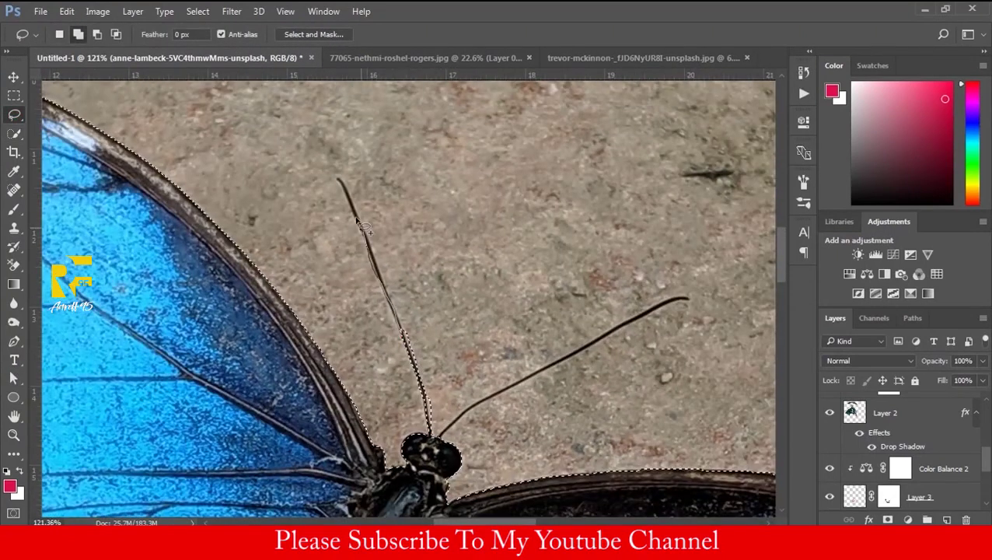
{"action": "mouse_move", "coordinate": [374, 247]}
{"action": "left_mouse_down"}
{"action": "mouse_move", "coordinate": [431, 426]}
{"action": "mouse_move", "coordinate": [446, 398]}
{"action": "left_mouse_up"}
{"action": "scroll", "coordinate": [435, 424], "scroll_direction": "up", "scroll_amount": 1}
{"action": "scroll", "coordinate": [435, 423], "scroll_direction": "down", "scroll_amount": 2}
{"action": "scroll", "coordinate": [441, 420], "scroll_direction": "up", "scroll_amount": 1}
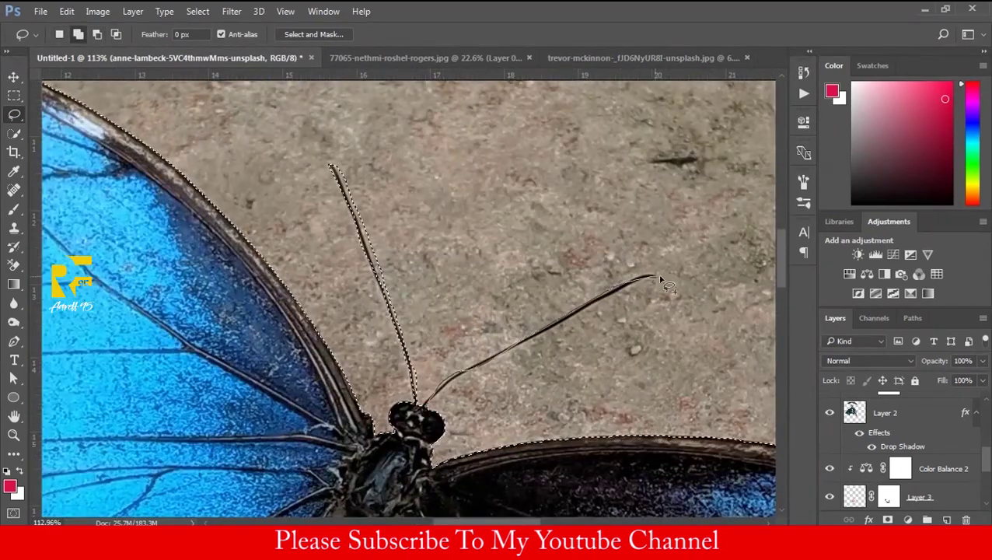
{"action": "left_click_drag", "start_coordinate": [464, 381], "coordinate": [460, 386]}
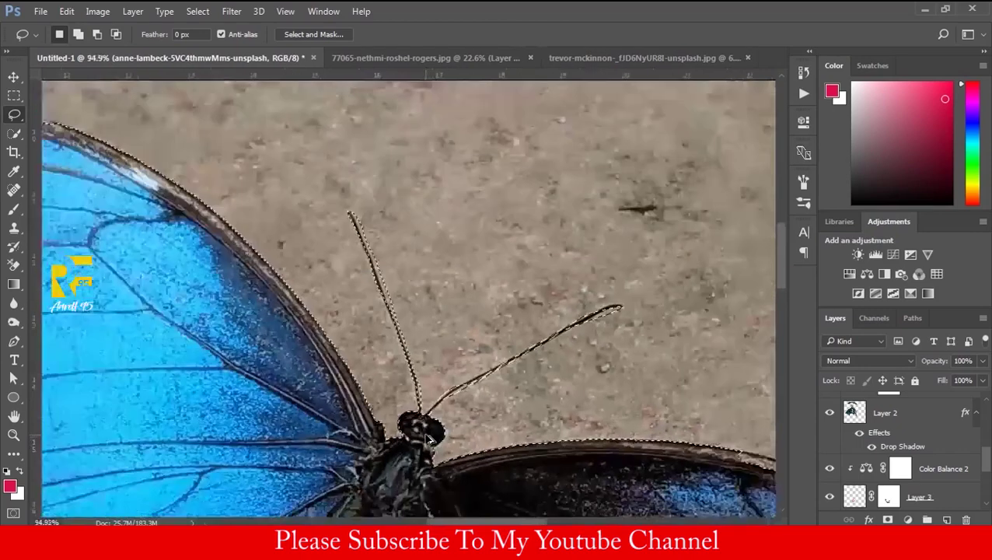
{"action": "scroll", "coordinate": [464, 385], "scroll_direction": "up", "scroll_amount": 4}
{"action": "scroll", "coordinate": [591, 334], "scroll_direction": "up", "scroll_amount": 2}
{"action": "left_click_drag", "start_coordinate": [455, 382], "coordinate": [589, 309]}
{"action": "left_click_drag", "start_coordinate": [516, 351], "coordinate": [354, 481]}
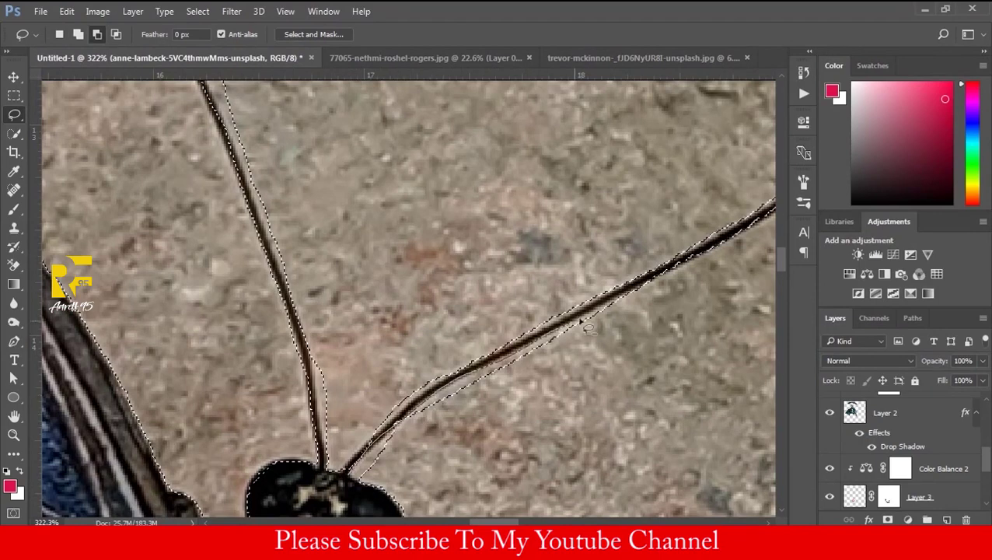
{"action": "left_click_drag", "start_coordinate": [494, 439], "coordinate": [373, 467]}
Step: Tighten the selection around the right antenna's tip and along its edge
{"action": "scroll", "coordinate": [630, 308], "scroll_direction": "down", "scroll_amount": 2}
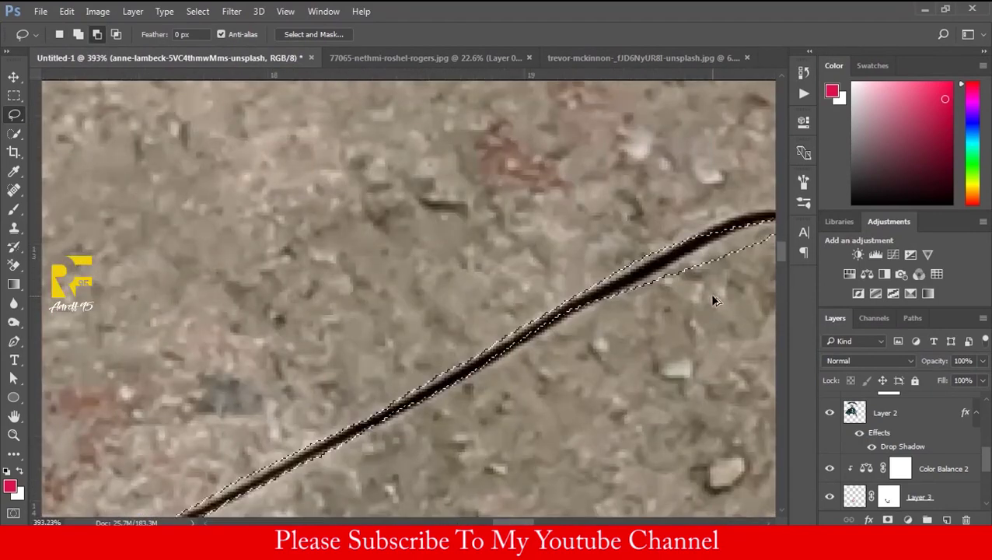
{"action": "scroll", "coordinate": [628, 307], "scroll_direction": "up", "scroll_amount": 3}
{"action": "left_click_drag", "start_coordinate": [614, 224], "coordinate": [548, 250]}
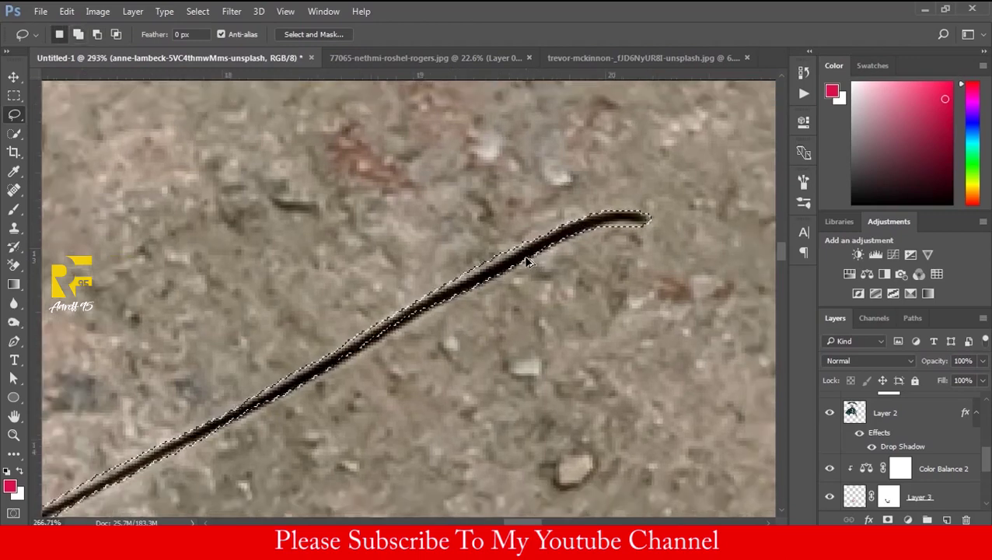
{"action": "scroll", "coordinate": [525, 261], "scroll_direction": "down", "scroll_amount": 3}
{"action": "scroll", "coordinate": [426, 301], "scroll_direction": "up", "scroll_amount": 4}
{"action": "left_click_drag", "start_coordinate": [418, 342], "coordinate": [420, 305]}
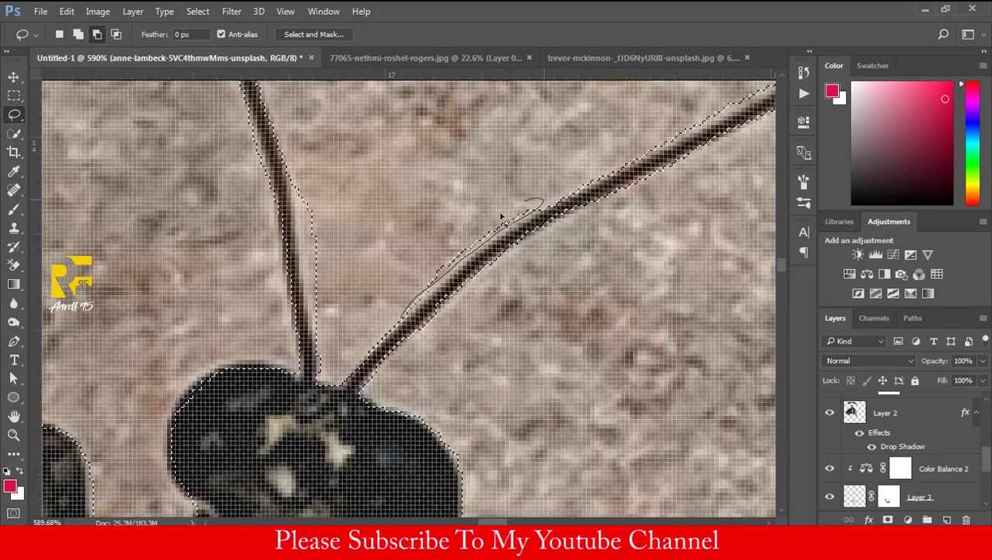
{"action": "left_click_drag", "start_coordinate": [538, 200], "coordinate": [544, 204]}
{"action": "scroll", "coordinate": [394, 327], "scroll_direction": "down", "scroll_amount": 3}
{"action": "scroll", "coordinate": [416, 248], "scroll_direction": "up", "scroll_amount": 3}
Step: Refine the selection along the left antenna and trim the excess area beside it
{"action": "left_click_drag", "start_coordinate": [404, 230], "coordinate": [416, 311]}
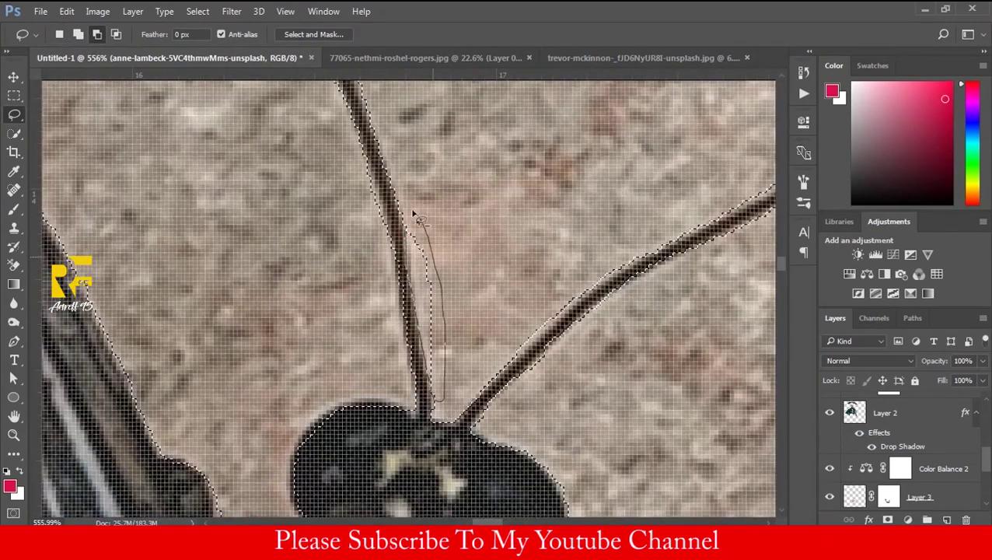
{"action": "left_click_drag", "start_coordinate": [426, 231], "coordinate": [424, 420]}
{"action": "scroll", "coordinate": [405, 327], "scroll_direction": "down", "scroll_amount": 3}
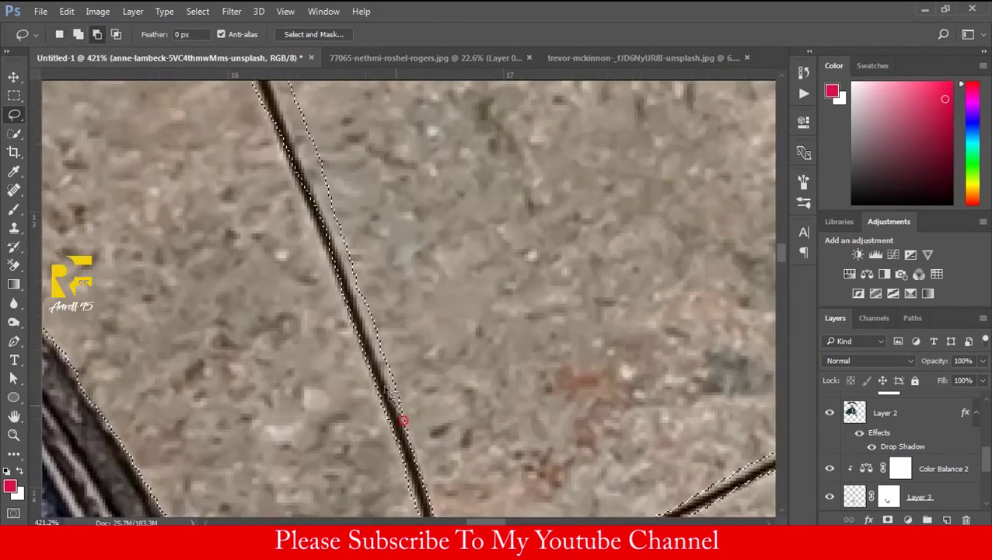
{"action": "left_click_drag", "start_coordinate": [414, 395], "coordinate": [412, 398]}
{"action": "scroll", "coordinate": [291, 322], "scroll_direction": "down", "scroll_amount": 5}
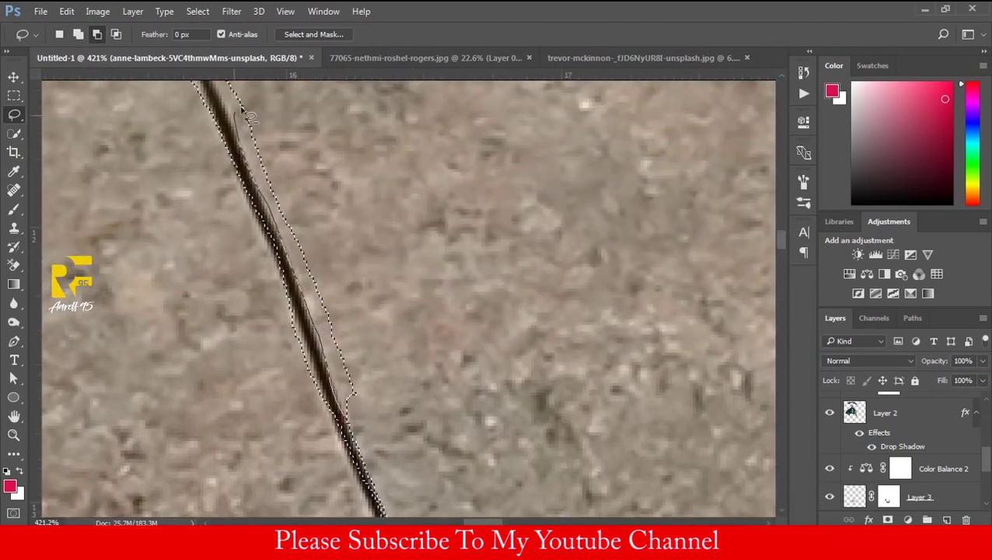
{"action": "scroll", "coordinate": [281, 261], "scroll_direction": "up", "scroll_amount": 3}
{"action": "left_click_drag", "start_coordinate": [324, 301], "coordinate": [265, 259]}
Step: Zoom in and out to inspect the butterfly selection edges, then fit the whole image on screen
{"action": "scroll", "coordinate": [275, 303], "scroll_direction": "down", "scroll_amount": 2}
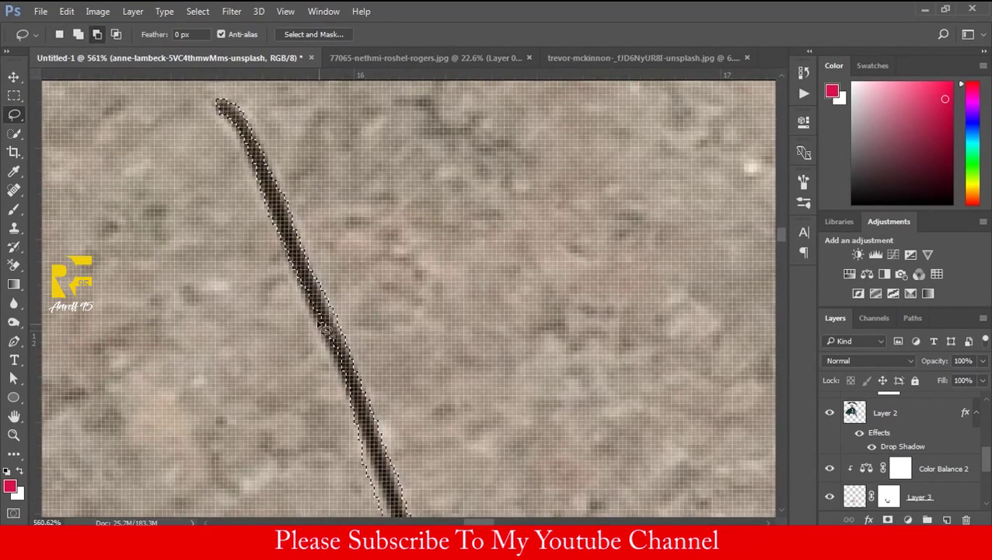
{"action": "scroll", "coordinate": [334, 342], "scroll_direction": "down", "scroll_amount": 2}
{"action": "scroll", "coordinate": [343, 357], "scroll_direction": "up", "scroll_amount": 2}
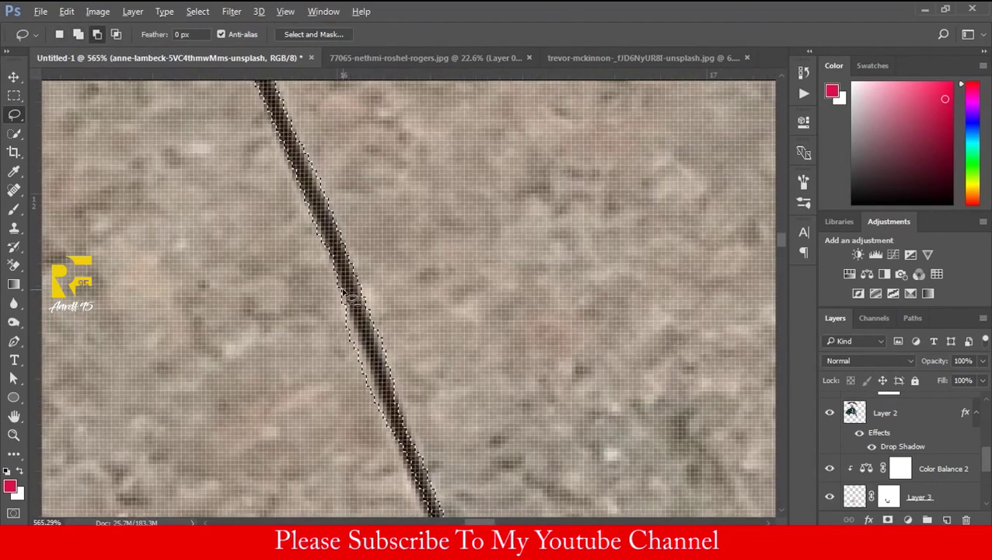
{"action": "scroll", "coordinate": [405, 441], "scroll_direction": "down", "scroll_amount": 3}
{"action": "scroll", "coordinate": [342, 317], "scroll_direction": "up", "scroll_amount": 3}
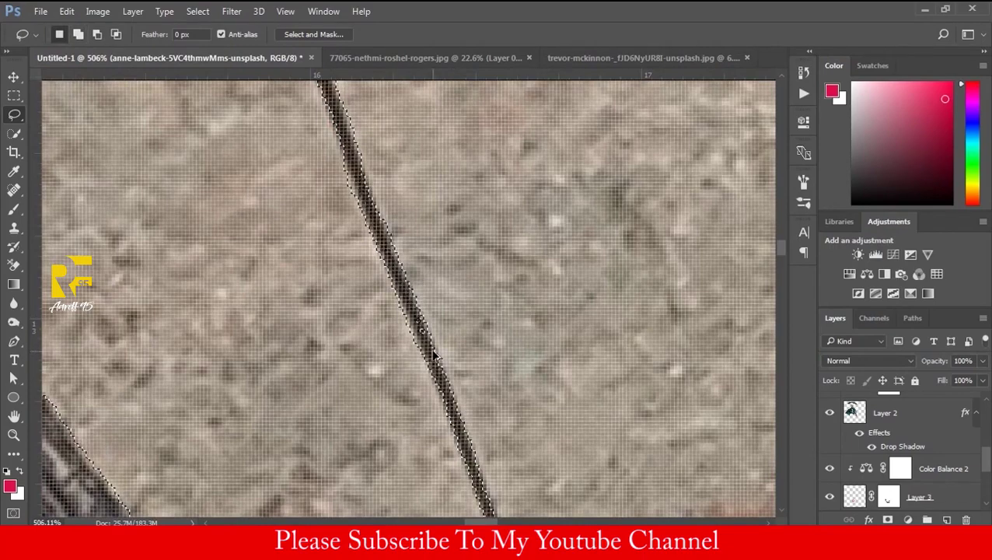
{"action": "scroll", "coordinate": [433, 356], "scroll_direction": "up", "scroll_amount": 1}
{"action": "scroll", "coordinate": [399, 287], "scroll_direction": "down", "scroll_amount": 5}
{"action": "scroll", "coordinate": [454, 354], "scroll_direction": "down", "scroll_amount": 5}
{"action": "scroll", "coordinate": [505, 389], "scroll_direction": "down", "scroll_amount": 5}
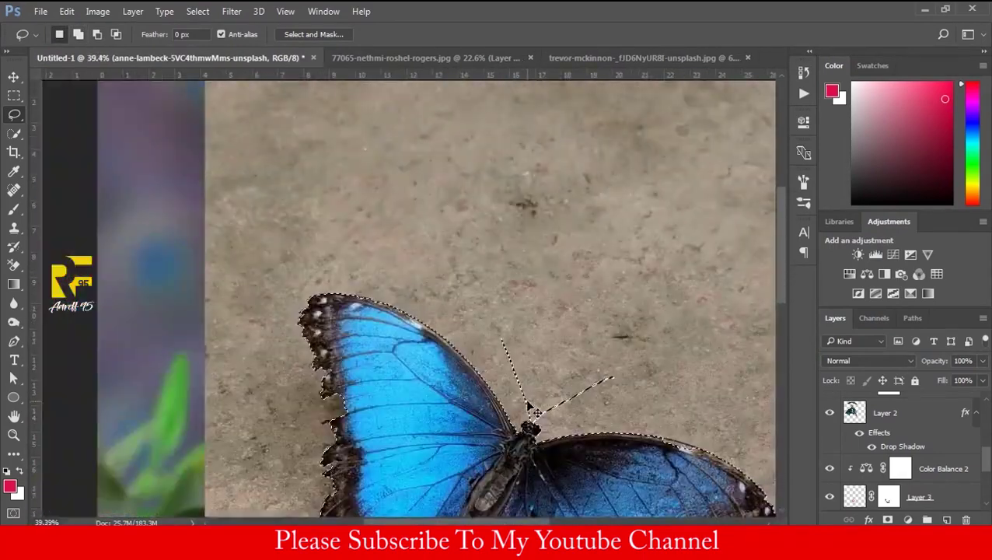
{"action": "scroll", "coordinate": [529, 406], "scroll_direction": "down", "scroll_amount": 1}
{"action": "scroll", "coordinate": [490, 389], "scroll_direction": "up", "scroll_amount": 5}
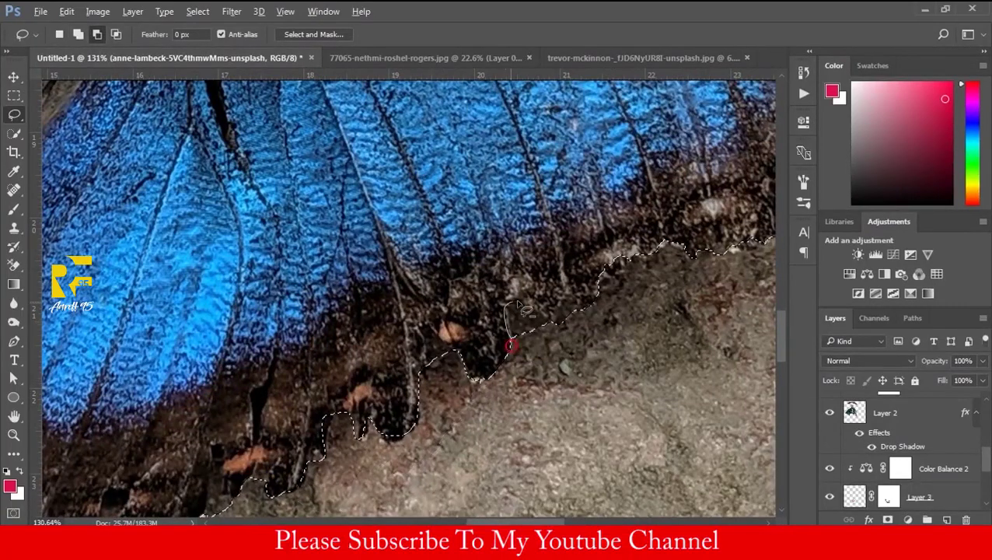
{"action": "scroll", "coordinate": [519, 309], "scroll_direction": "down", "scroll_amount": 3}
{"action": "scroll", "coordinate": [497, 311], "scroll_direction": "down", "scroll_amount": 2}
{"action": "scroll", "coordinate": [435, 303], "scroll_direction": "up", "scroll_amount": 2}
{"action": "scroll", "coordinate": [399, 300], "scroll_direction": "up", "scroll_amount": 4}
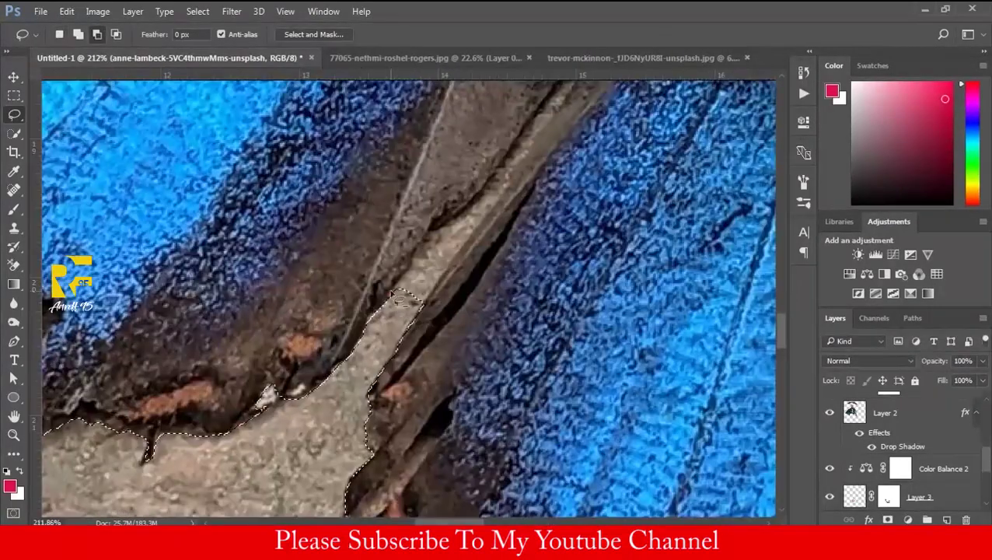
{"action": "scroll", "coordinate": [459, 245], "scroll_direction": "up", "scroll_amount": 2}
{"action": "scroll", "coordinate": [513, 187], "scroll_direction": "up", "scroll_amount": 1}
{"action": "scroll", "coordinate": [467, 233], "scroll_direction": "down", "scroll_amount": 4}
{"action": "scroll", "coordinate": [338, 332], "scroll_direction": "up", "scroll_amount": 4}
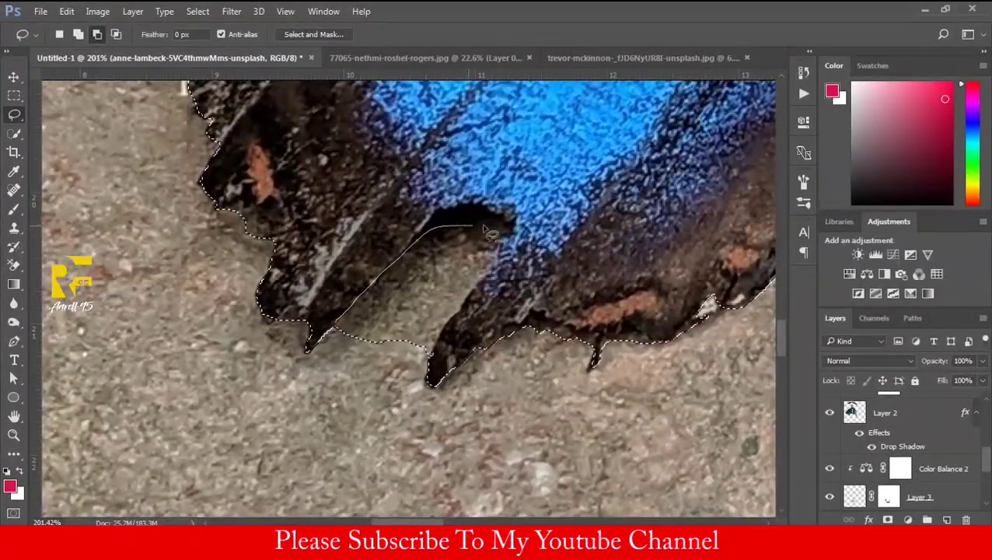
{"action": "scroll", "coordinate": [339, 378], "scroll_direction": "down", "scroll_amount": 4}
{"action": "scroll", "coordinate": [339, 373], "scroll_direction": "up", "scroll_amount": 4}
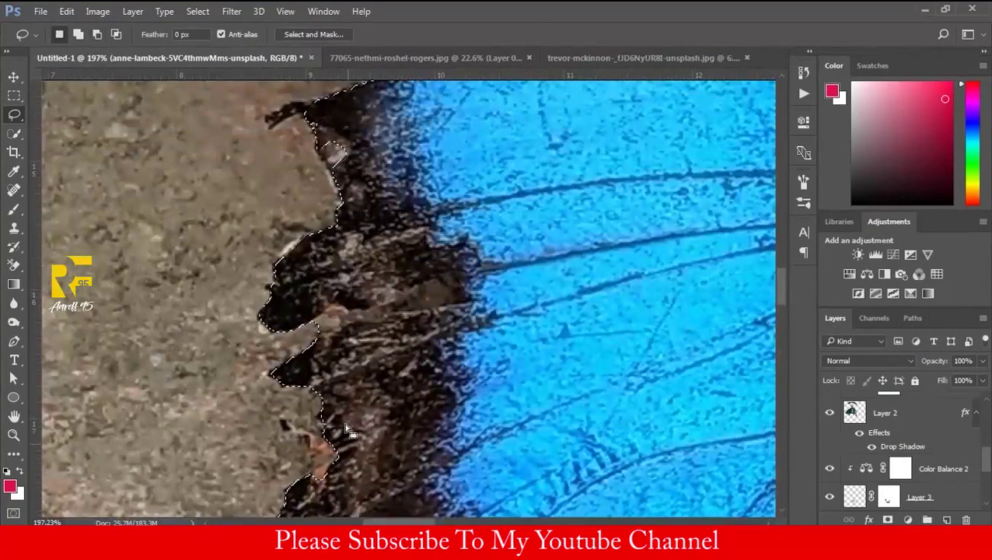
{"action": "scroll", "coordinate": [343, 356], "scroll_direction": "down", "scroll_amount": 3}
{"action": "key", "text": "ctrl+0"}
{"action": "key", "text": "v"}
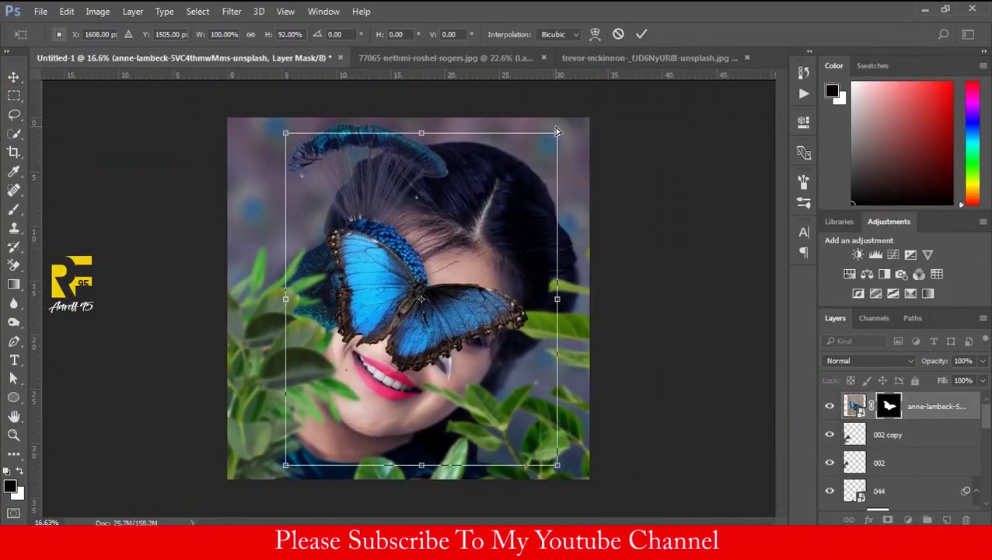
Step: Scale the butterfly to about half size and tilt it
{"action": "left_click_drag", "start_coordinate": [556, 118], "coordinate": [554, 154]}
{"action": "mouse_move", "coordinate": [498, 366]}
{"action": "left_mouse_down"}
{"action": "mouse_move", "coordinate": [481, 379]}
{"action": "mouse_move", "coordinate": [596, 229]}
{"action": "left_mouse_up"}
{"action": "mouse_move", "coordinate": [597, 179]}
{"action": "left_mouse_down"}
{"action": "mouse_move", "coordinate": [557, 159]}
{"action": "mouse_move", "coordinate": [547, 166]}
{"action": "left_mouse_up"}
{"action": "mouse_move", "coordinate": [548, 233]}
{"action": "left_mouse_down"}
{"action": "mouse_move", "coordinate": [558, 217]}
{"action": "mouse_move", "coordinate": [664, 245]}
{"action": "left_mouse_up"}
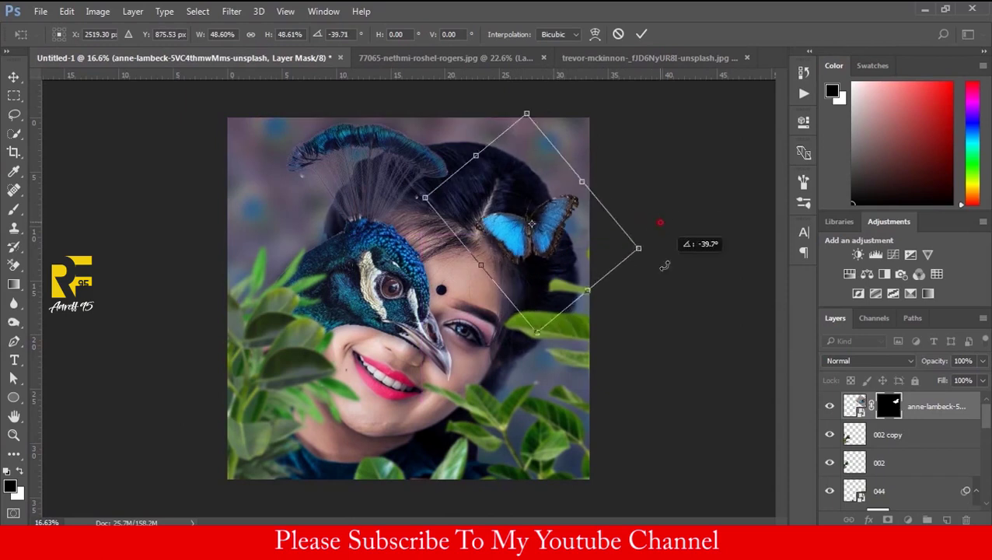
{"action": "key", "text": "Return"}
{"action": "mouse_move", "coordinate": [571, 223]}
{"action": "left_mouse_down"}
{"action": "mouse_move", "coordinate": [501, 377]}
{"action": "mouse_move", "coordinate": [351, 433]}
{"action": "left_mouse_up"}
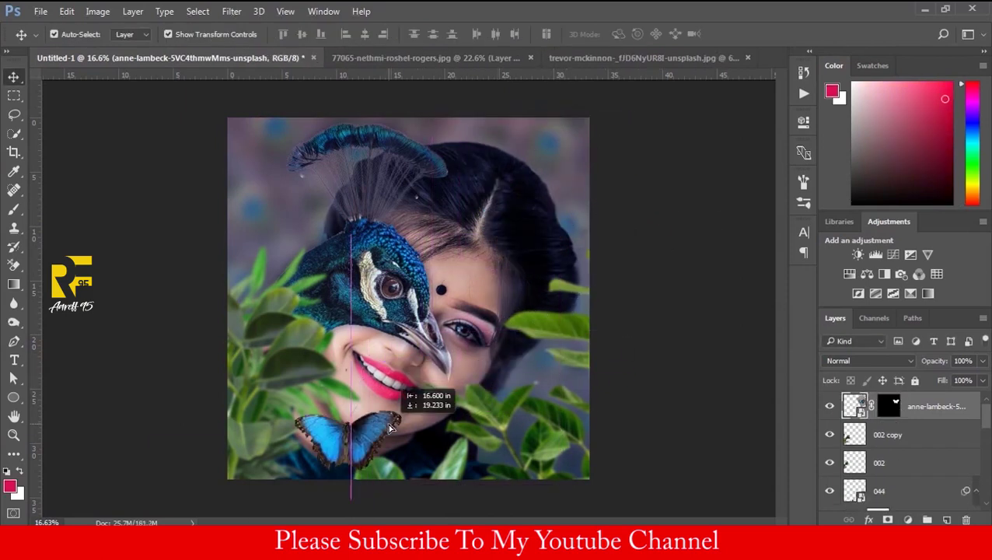
Step: Rotate the butterfly about 22.5° and place it on the woman's hair beside the parting
{"action": "key", "text": "ctrl+t"}
{"action": "mouse_move", "coordinate": [473, 319]}
{"action": "left_mouse_down"}
{"action": "mouse_move", "coordinate": [479, 373]}
{"action": "mouse_move", "coordinate": [599, 342]}
{"action": "left_mouse_up"}
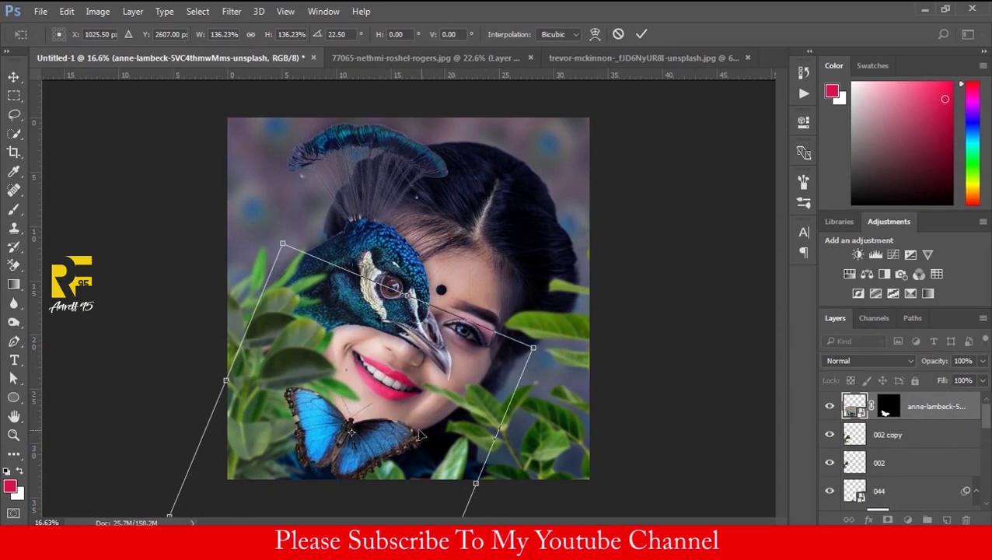
{"action": "mouse_move", "coordinate": [567, 392]}
{"action": "left_mouse_down"}
{"action": "mouse_move", "coordinate": [678, 276]}
{"action": "mouse_move", "coordinate": [613, 202]}
{"action": "left_mouse_up"}
{"action": "left_click_drag", "start_coordinate": [723, 328], "coordinate": [675, 310]}
{"action": "left_click_drag", "start_coordinate": [542, 230], "coordinate": [555, 242]}
{"action": "key", "text": "Return"}
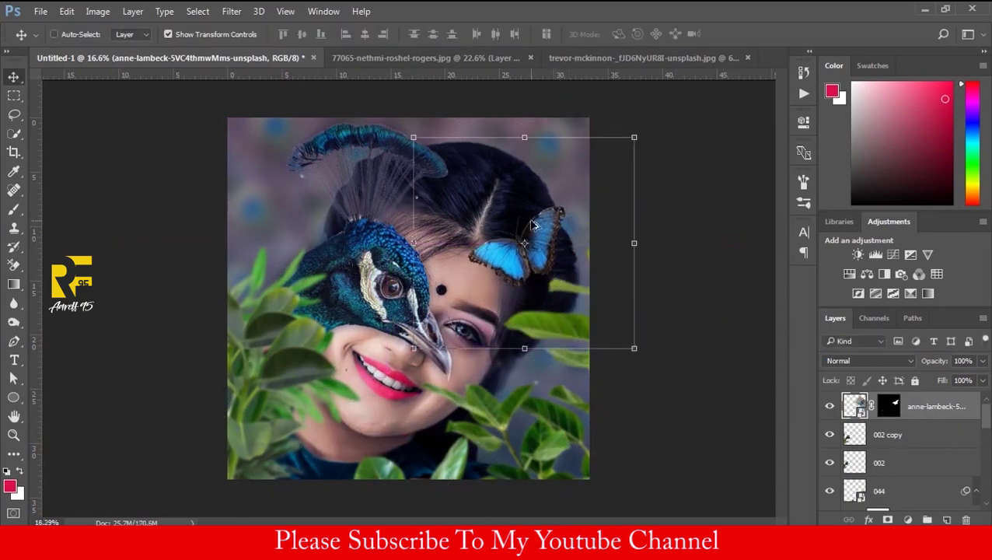
{"action": "scroll", "coordinate": [684, 132], "scroll_direction": "up", "scroll_amount": 1}
{"action": "scroll", "coordinate": [684, 358], "scroll_direction": "down", "scroll_amount": 1}
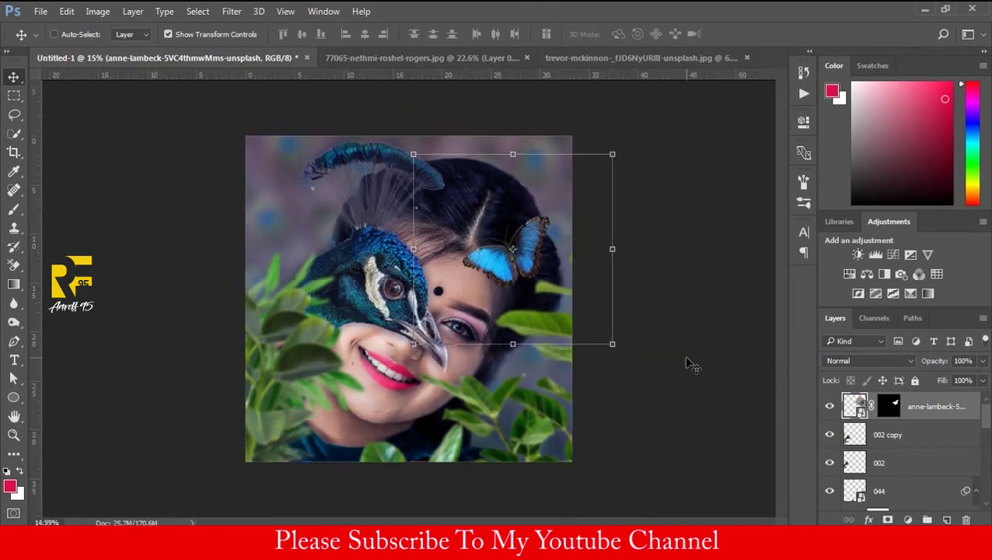
{"action": "scroll", "coordinate": [684, 357], "scroll_direction": "up", "scroll_amount": 2}
{"action": "scroll", "coordinate": [570, 379], "scroll_direction": "down", "scroll_amount": 1}
{"action": "scroll", "coordinate": [569, 379], "scroll_direction": "down", "scroll_amount": 1}
{"action": "left_click_drag", "start_coordinate": [635, 348], "coordinate": [645, 360]}
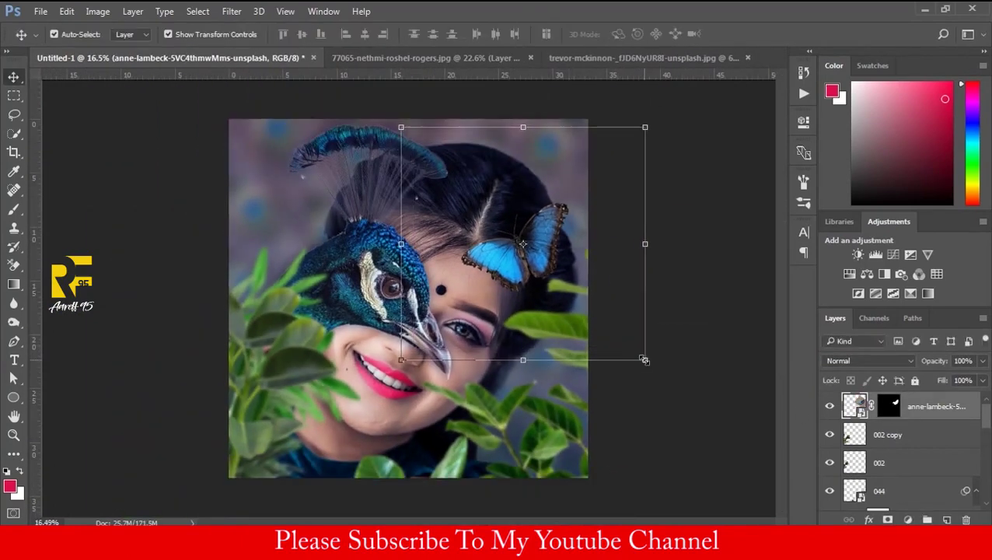
Step: Add a Color Balance adjustment to the butterfly with Blue raised to +32
{"action": "left_click", "coordinate": [867, 274]}
{"action": "left_click_drag", "start_coordinate": [689, 246], "coordinate": [699, 246]}
{"action": "left_click", "coordinate": [855, 435]}
{"action": "right_click", "coordinate": [889, 435]}
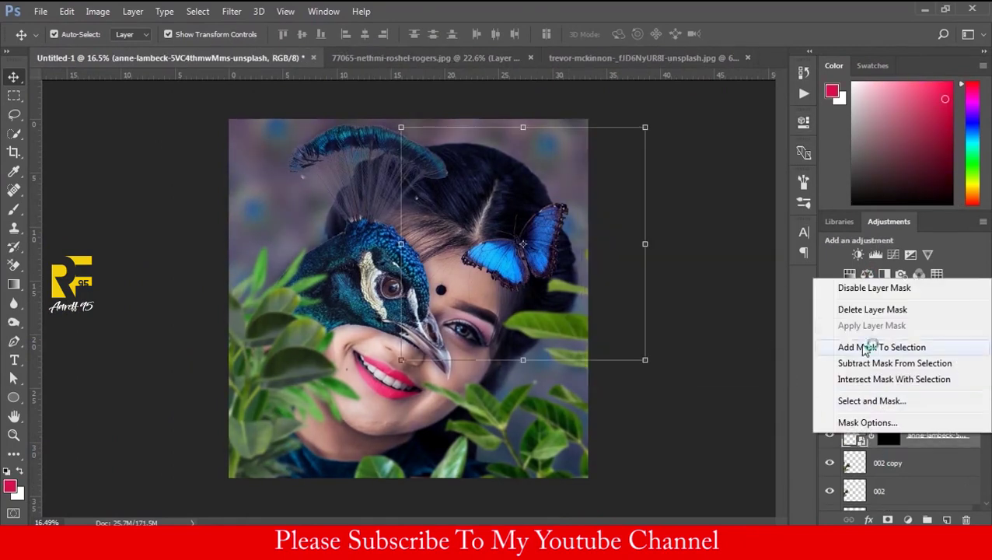
{"action": "left_click", "coordinate": [764, 370]}
Step: Rasterize the butterfly layer, apply its layer mask permanently, and duplicate it
{"action": "left_click", "coordinate": [853, 433]}
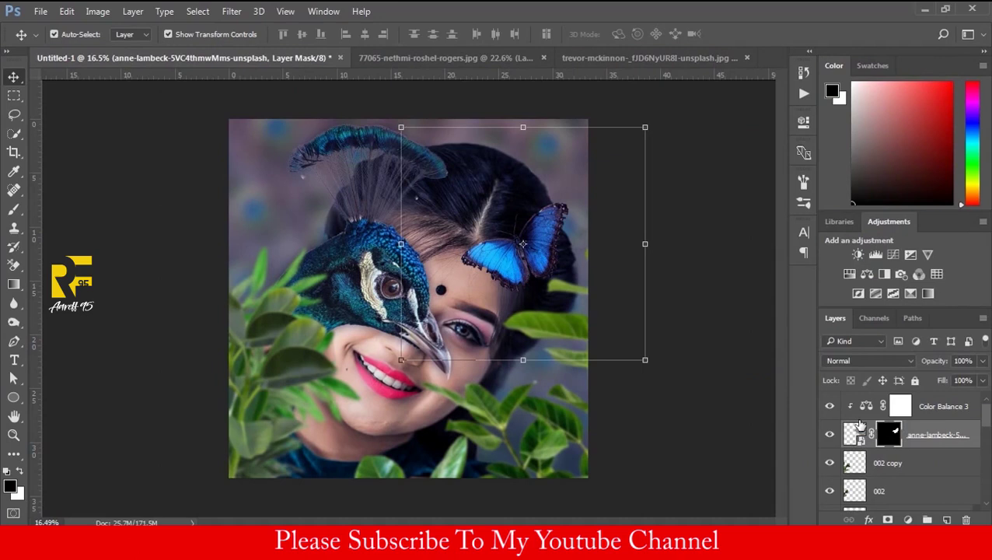
{"action": "right_click", "coordinate": [854, 433]}
{"action": "left_click", "coordinate": [698, 319]}
{"action": "right_click", "coordinate": [967, 438]}
{"action": "left_click", "coordinate": [709, 322]}
{"action": "right_click", "coordinate": [889, 435]}
{"action": "left_click", "coordinate": [836, 325]}
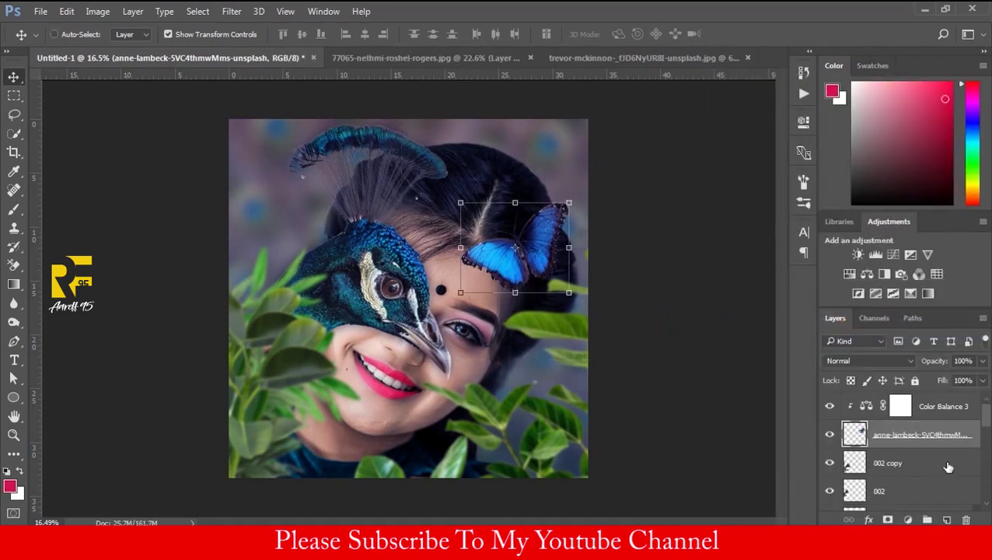
{"action": "key", "text": "ctrl+j"}
Step: Set a Gaussian Blur of around 130 radius on the duplicate butterfly
{"action": "left_click", "coordinate": [232, 11]}
{"action": "mouse_move", "coordinate": [238, 171]}
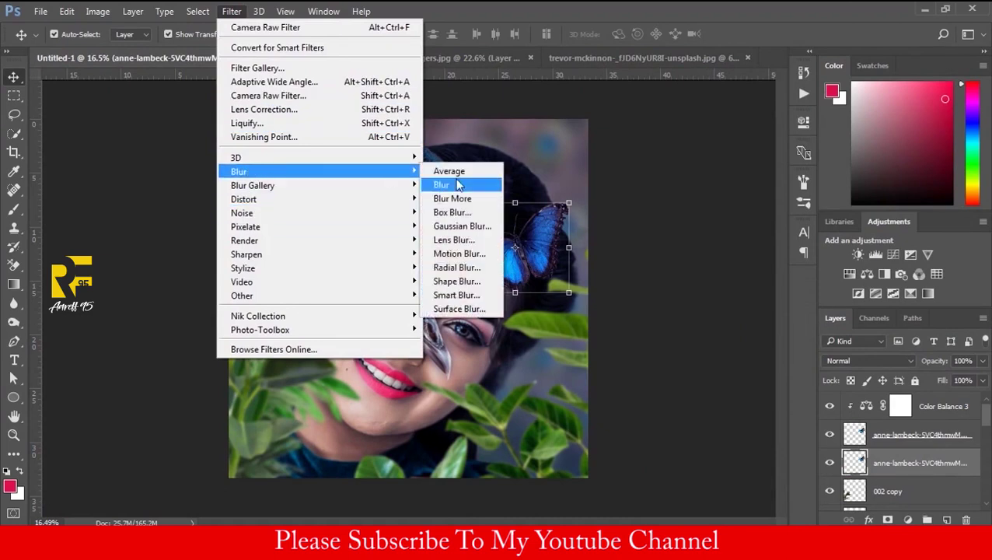
{"action": "left_click", "coordinate": [462, 225]}
{"action": "left_click_drag", "start_coordinate": [622, 140], "coordinate": [684, 142]}
{"action": "left_click_drag", "start_coordinate": [655, 348], "coordinate": [695, 348]}
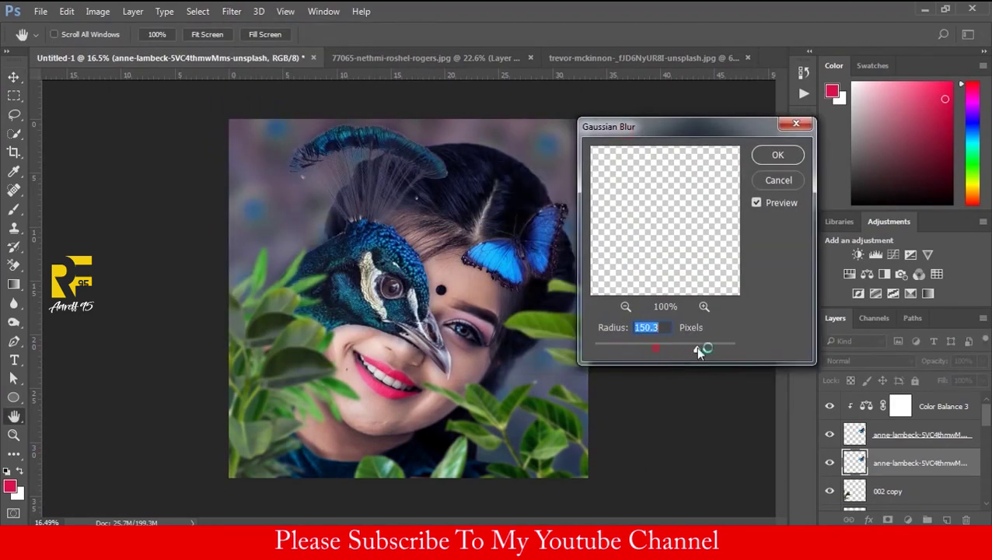
{"action": "left_click", "coordinate": [776, 155]}
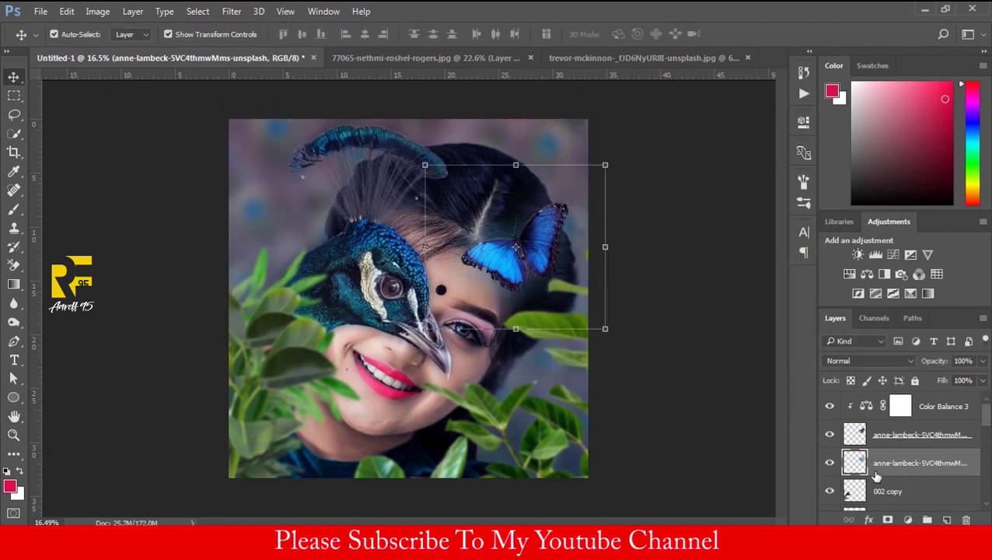
Step: Rotate the upper butterfly slightly, duplicate it, and move the copy to the bottom-left corner
{"action": "left_click", "coordinate": [573, 238]}
{"action": "scroll", "coordinate": [573, 238], "scroll_direction": "up", "scroll_amount": 2}
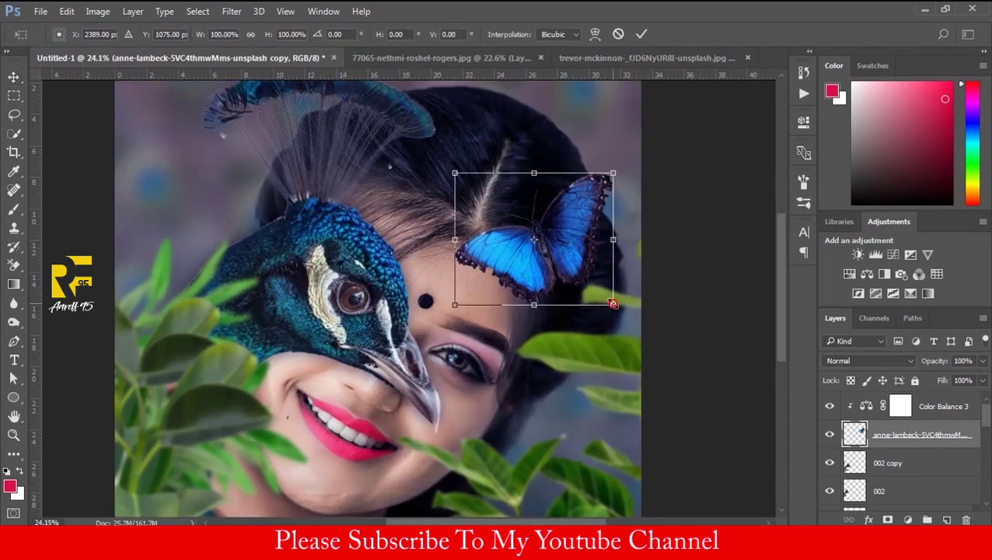
{"action": "left_click_drag", "start_coordinate": [624, 317], "coordinate": [660, 292]}
{"action": "key", "text": "ctrl+minus"}
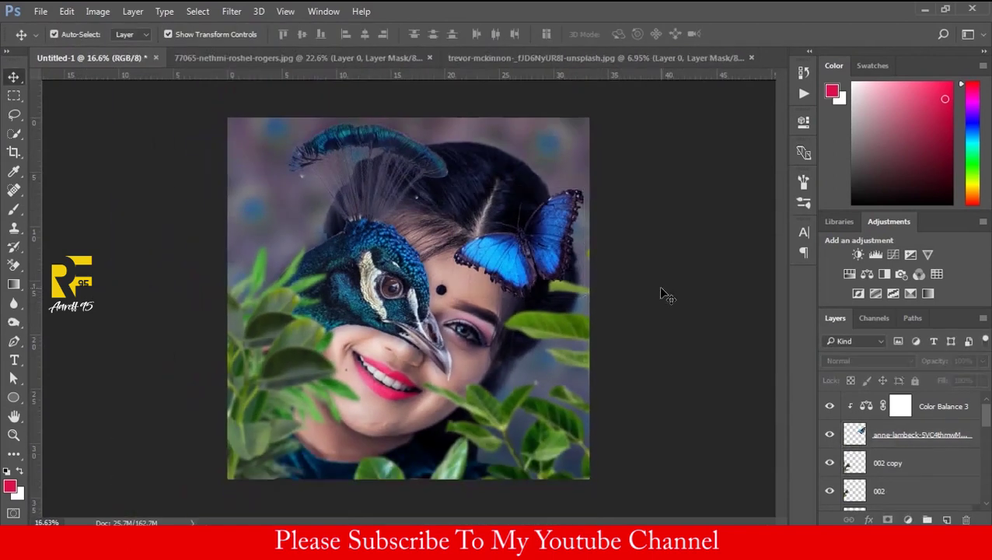
{"action": "key", "text": "ctrl+j"}
{"action": "mouse_move", "coordinate": [564, 255]}
{"action": "left_mouse_down"}
{"action": "mouse_move", "coordinate": [319, 445]}
{"action": "mouse_move", "coordinate": [333, 426]}
{"action": "left_mouse_up"}
{"action": "key", "text": "ctrl+t"}
{"action": "key", "text": "Return"}
Step: Blur the bottom-left butterfly copy with a Gaussian Blur radius of 9.4
{"action": "left_click", "coordinate": [231, 11]}
{"action": "left_click", "coordinate": [461, 226]}
{"action": "left_click_drag", "start_coordinate": [693, 348], "coordinate": [648, 347]}
{"action": "left_click", "coordinate": [785, 182]}
{"action": "key", "text": "ctrl+t"}
{"action": "key", "text": "Return"}
{"action": "key", "text": "ctrl+minus"}
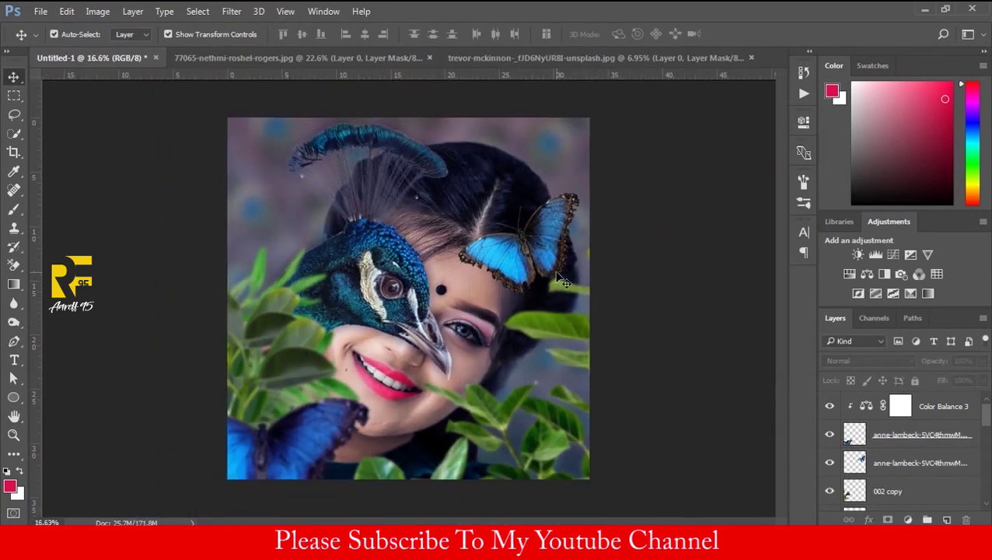
Step: Add a new empty Layer 4 above the original butterfly layer
{"action": "left_click", "coordinate": [855, 461]}
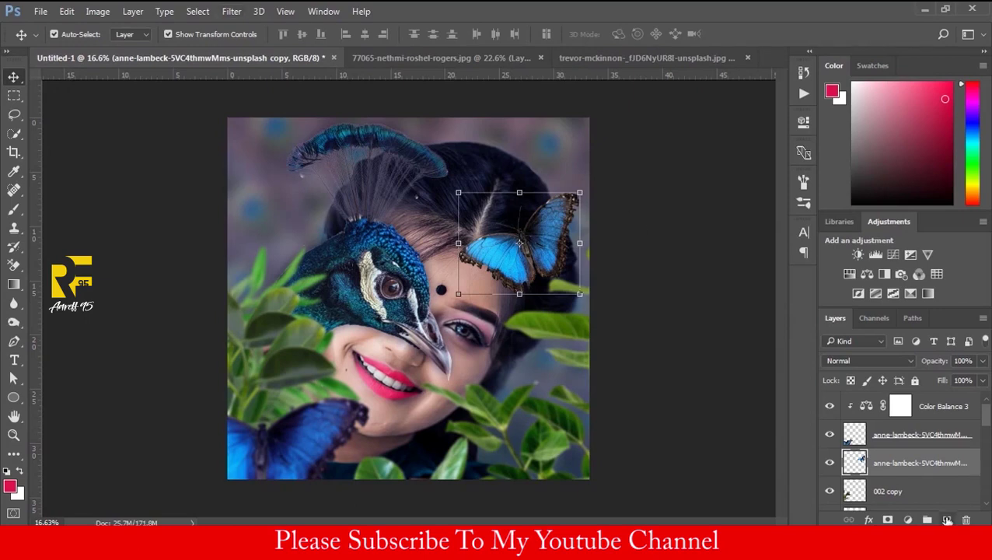
{"action": "left_click", "coordinate": [947, 519]}
{"action": "left_click", "coordinate": [867, 361]}
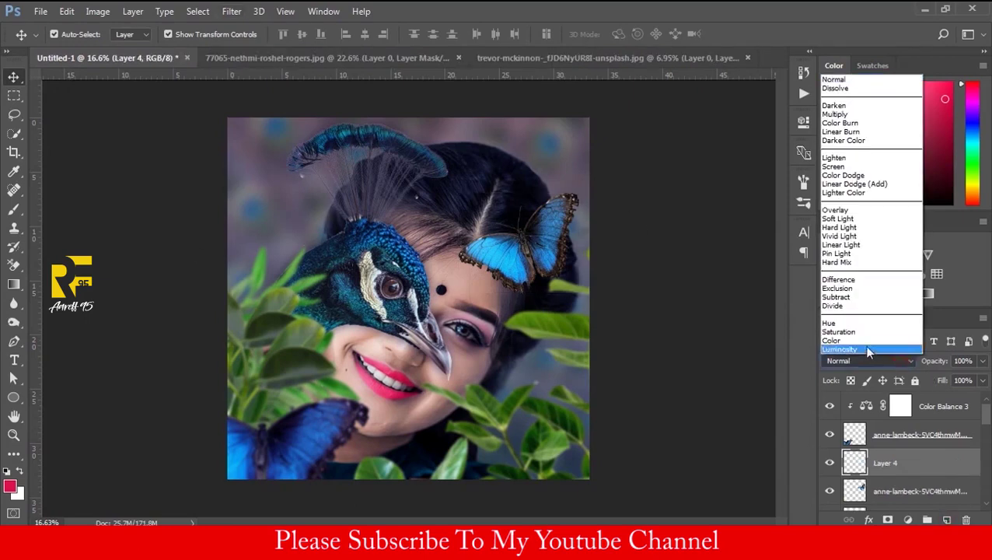
Step: Set Layer 4 to Color Burn and choose a bright sky-blue foreground colour
{"action": "left_click", "coordinate": [840, 122]}
{"action": "left_click", "coordinate": [10, 485]}
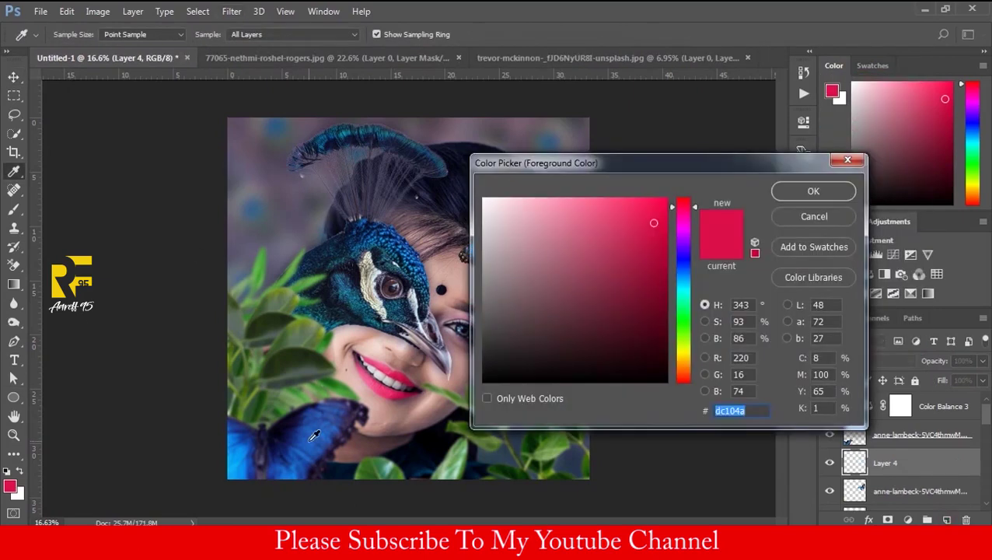
{"action": "left_click", "coordinate": [387, 225]}
{"action": "left_click", "coordinate": [681, 271]}
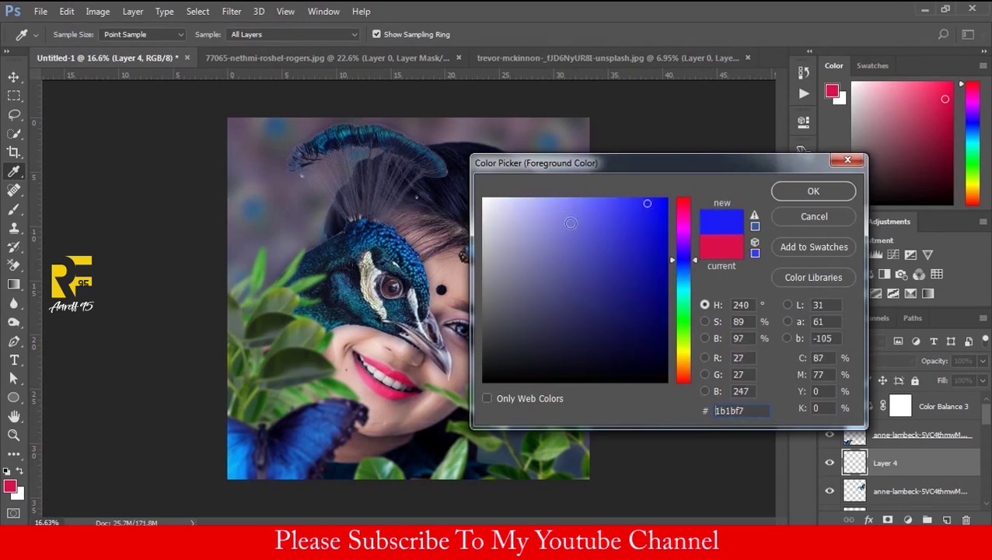
{"action": "left_click_drag", "start_coordinate": [687, 275], "coordinate": [687, 280]}
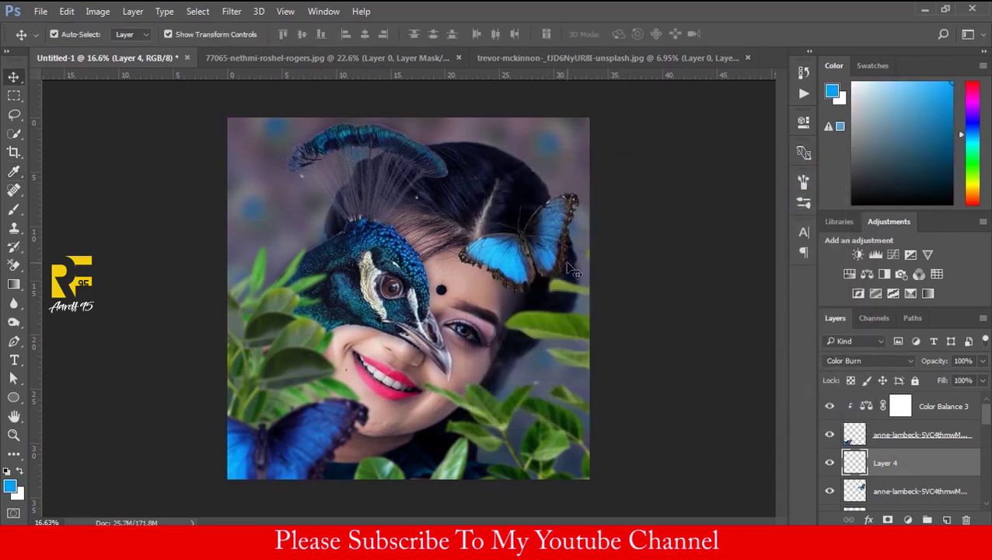
Step: Switch to a 900-size brush and pick a lighter blue paint colour
{"action": "left_click", "coordinate": [13, 211]}
{"action": "scroll", "coordinate": [518, 262], "scroll_direction": "up", "scroll_amount": 2, "text": "alt"}
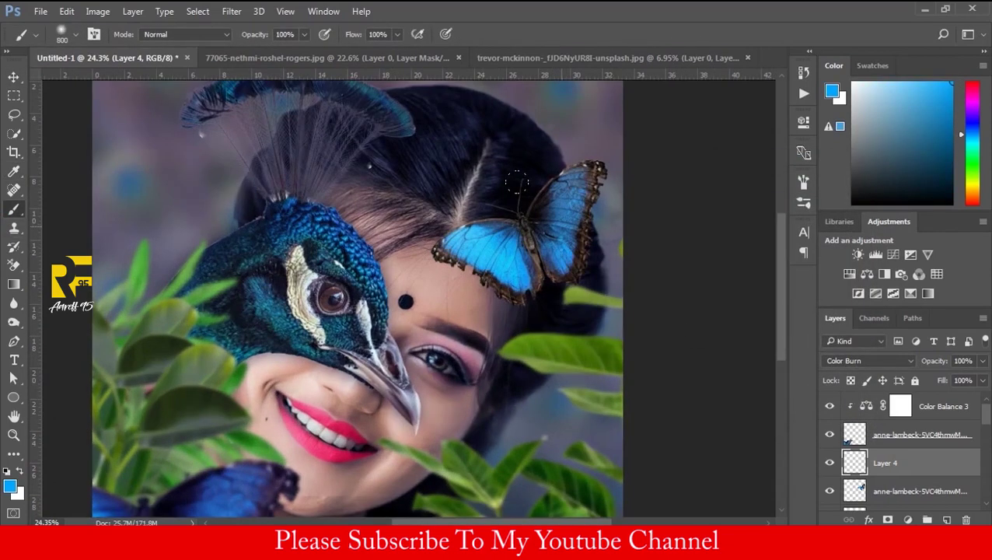
{"action": "key", "text": "bracketright"}
{"action": "scroll", "coordinate": [478, 257], "scroll_direction": "down", "scroll_amount": 2, "text": "alt"}
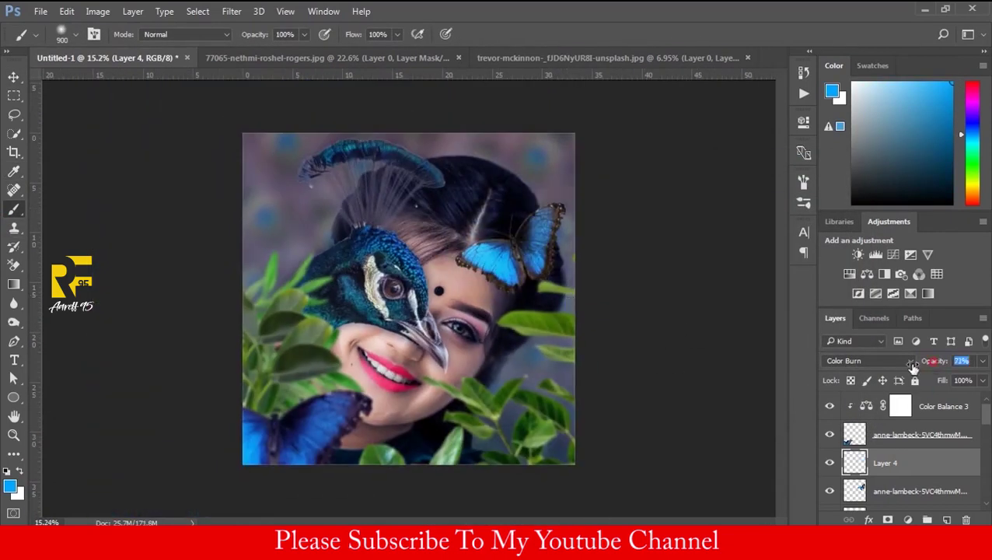
{"action": "scroll", "coordinate": [529, 247], "scroll_direction": "up", "scroll_amount": 1, "text": "alt"}
{"action": "scroll", "coordinate": [529, 247], "scroll_direction": "up", "scroll_amount": 1, "text": "alt"}
{"action": "scroll", "coordinate": [537, 256], "scroll_direction": "down", "scroll_amount": 1, "text": "alt"}
{"action": "right_click", "coordinate": [540, 309]}
{"action": "left_click", "coordinate": [9, 486]}
{"action": "left_click", "coordinate": [585, 204]}
{"action": "key", "text": "Return"}
Step: Clip Layer 4 to the butterfly layer beneath with Ctrl+Alt+G
{"action": "scroll", "coordinate": [575, 256], "scroll_direction": "down", "scroll_amount": 1, "text": "alt"}
{"action": "key", "text": "ctrl+alt+g"}
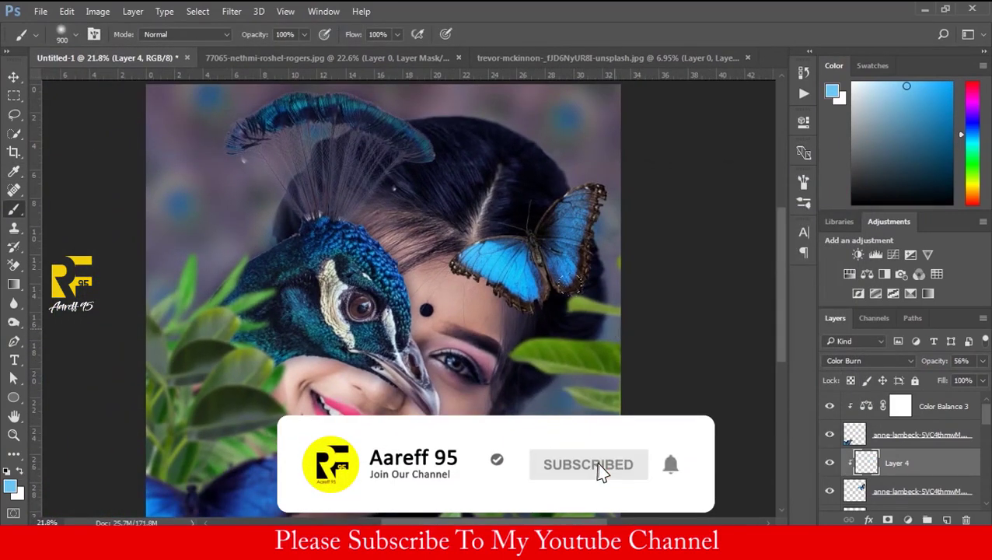
{"action": "scroll", "coordinate": [537, 241], "scroll_direction": "up", "scroll_amount": 1, "text": "alt"}
{"action": "scroll", "coordinate": [495, 351], "scroll_direction": "down", "scroll_amount": 2, "text": "alt"}
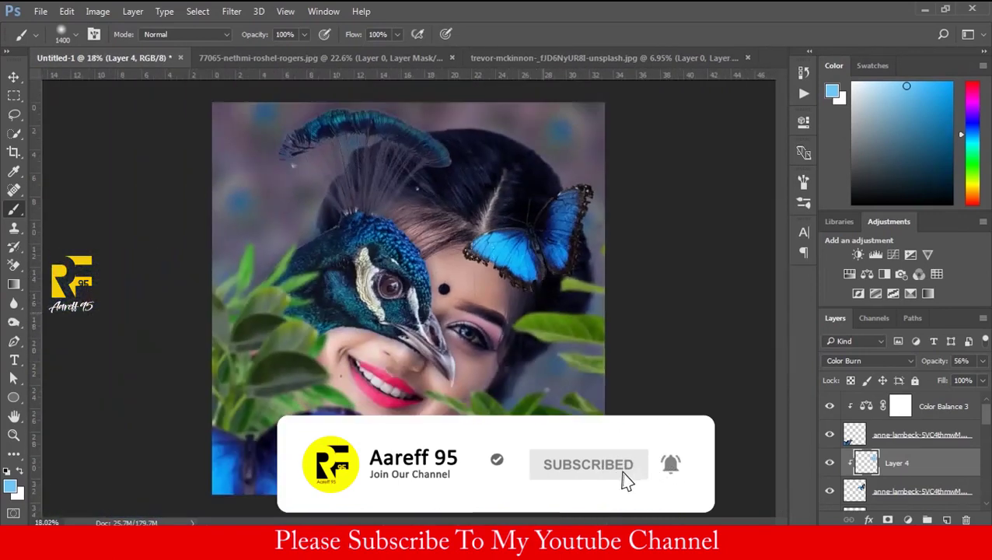
{"action": "key", "text": "v"}
{"action": "key", "text": "ctrl+0"}
{"action": "scroll", "coordinate": [389, 295], "scroll_direction": "up", "scroll_amount": 1, "text": "alt"}
{"action": "scroll", "coordinate": [404, 296], "scroll_direction": "down", "scroll_amount": 2, "text": "alt"}
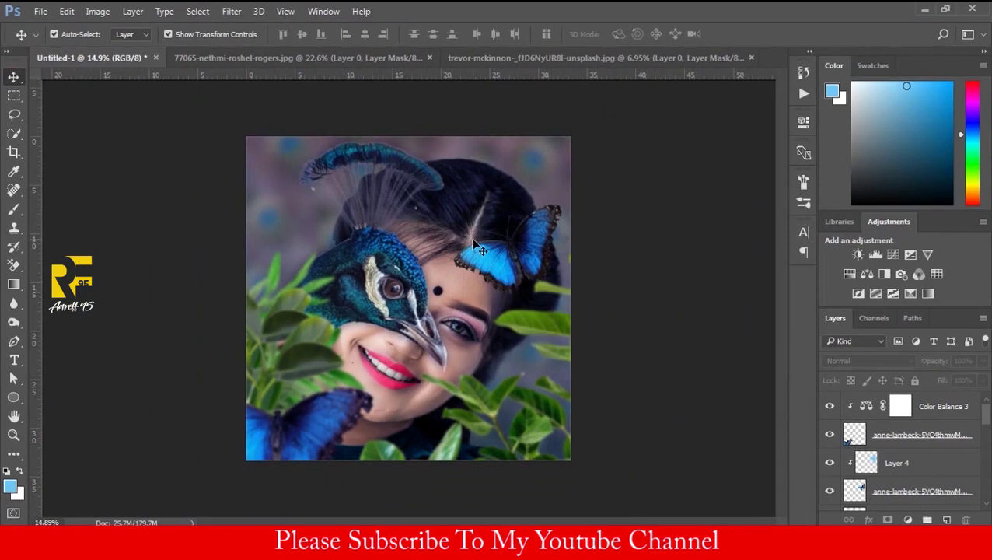
{"action": "scroll", "coordinate": [342, 237], "scroll_direction": "up", "scroll_amount": 3, "text": "alt"}
{"action": "scroll", "coordinate": [303, 186], "scroll_direction": "up", "scroll_amount": 2, "text": "alt"}
{"action": "left_click", "coordinate": [326, 178]}
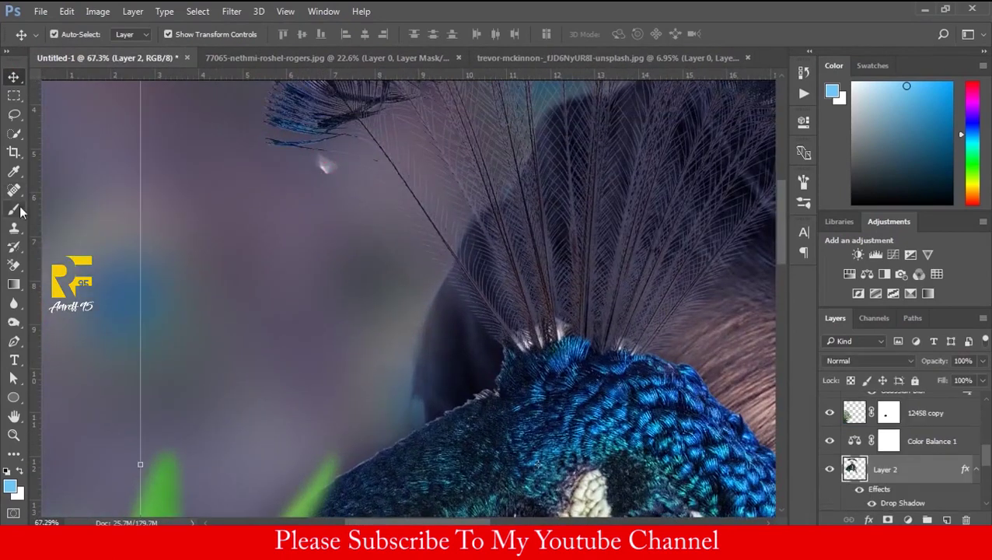
Step: Add a layer mask to Layer 2 and paint out the background at the crest tip and base
{"action": "key", "text": "b"}
{"action": "left_click", "coordinate": [886, 519]}
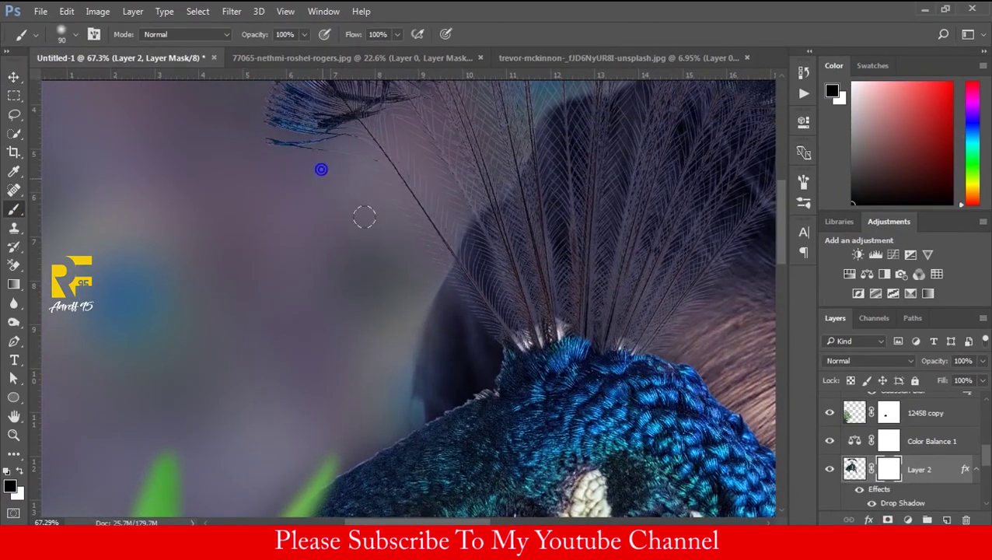
{"action": "left_click_drag", "start_coordinate": [318, 171], "coordinate": [389, 265]}
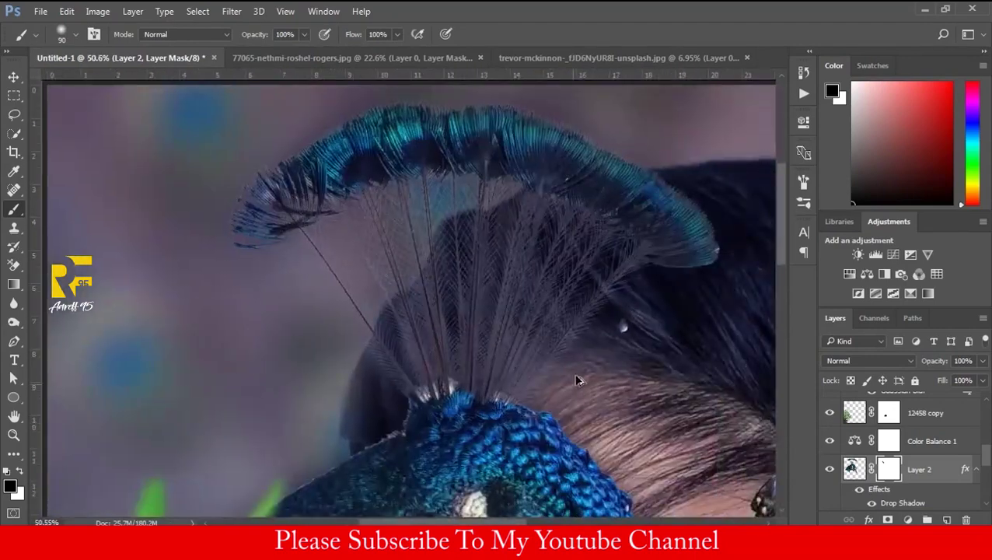
{"action": "scroll", "coordinate": [648, 346], "scroll_direction": "up", "scroll_amount": 1, "text": "alt"}
{"action": "scroll", "coordinate": [648, 346], "scroll_direction": "up", "scroll_amount": 2, "text": "alt"}
{"action": "scroll", "coordinate": [675, 144], "scroll_direction": "down", "scroll_amount": 2, "text": "alt"}
{"action": "left_click_drag", "start_coordinate": [310, 412], "coordinate": [402, 429]}
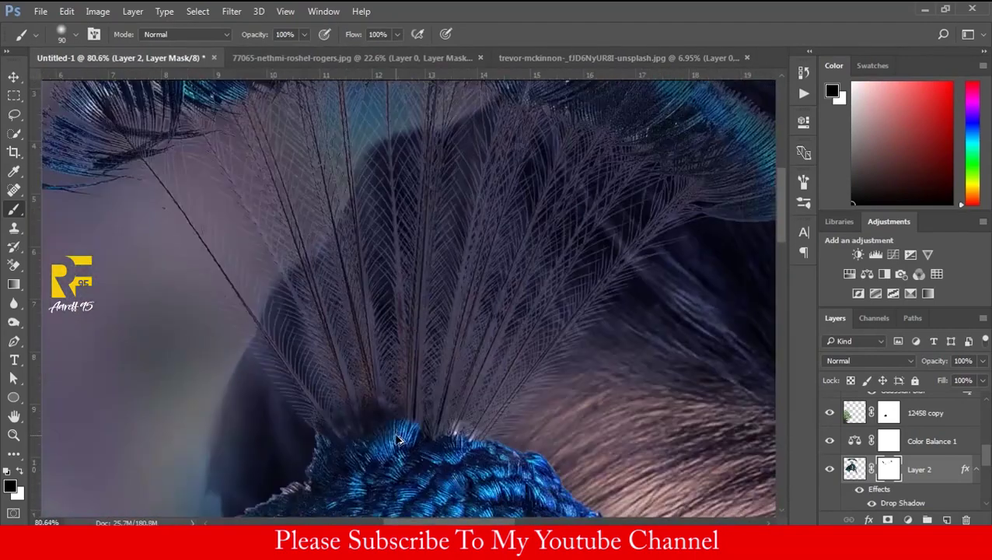
{"action": "scroll", "coordinate": [393, 440], "scroll_direction": "up", "scroll_amount": 2}
{"action": "scroll", "coordinate": [377, 398], "scroll_direction": "down", "scroll_amount": 1, "text": "alt"}
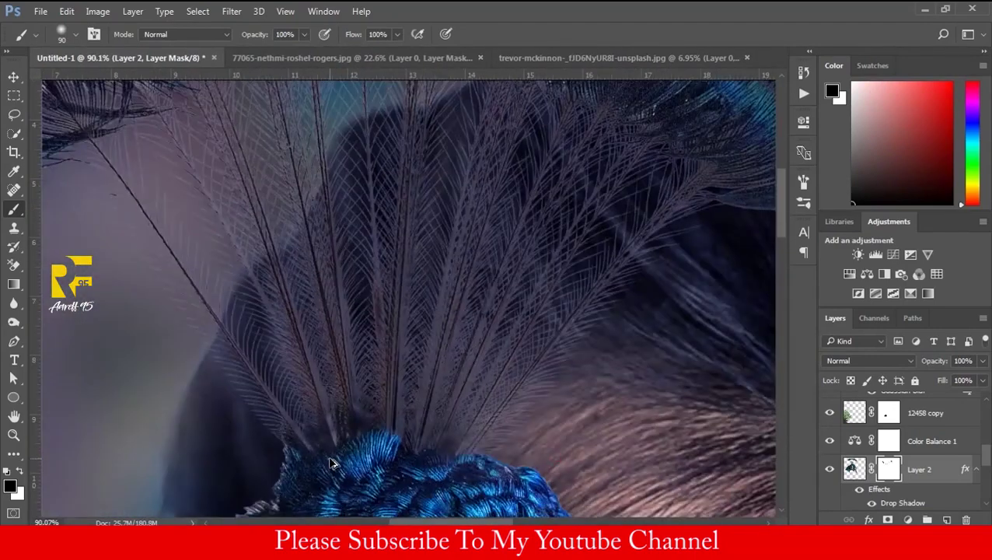
{"action": "scroll", "coordinate": [311, 327], "scroll_direction": "up", "scroll_amount": 3}
{"action": "scroll", "coordinate": [283, 300], "scroll_direction": "up", "scroll_amount": 1, "text": "alt"}
{"action": "scroll", "coordinate": [235, 297], "scroll_direction": "down", "scroll_amount": 2, "text": "alt"}
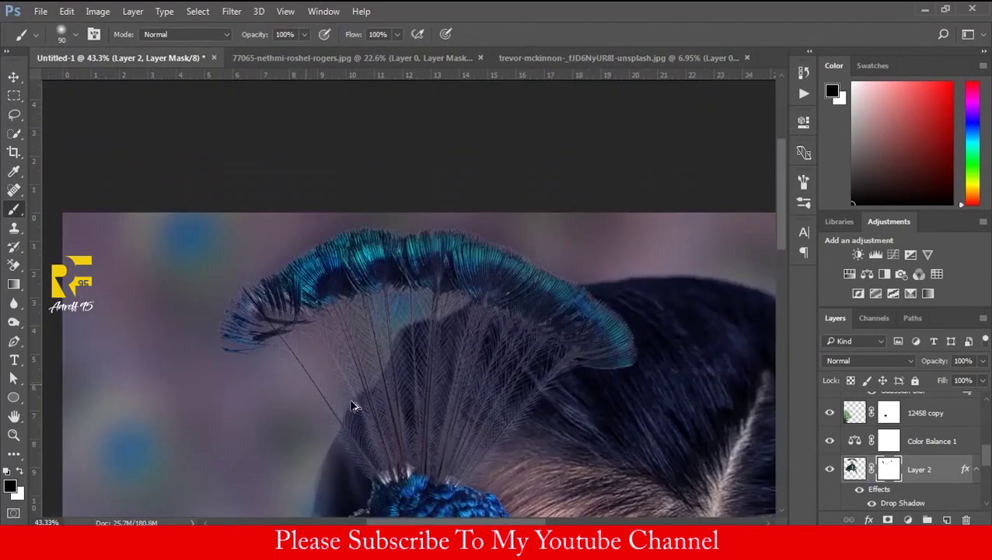
{"action": "scroll", "coordinate": [299, 387], "scroll_direction": "up", "scroll_amount": 2, "text": "alt"}
Step: Apply the layer mask permanently to the peacock layer
{"action": "key", "text": "e"}
{"action": "right_click", "coordinate": [889, 469]}
{"action": "left_click", "coordinate": [840, 361]}
{"action": "scroll", "coordinate": [408, 295], "scroll_direction": "down", "scroll_amount": 4, "text": "alt"}
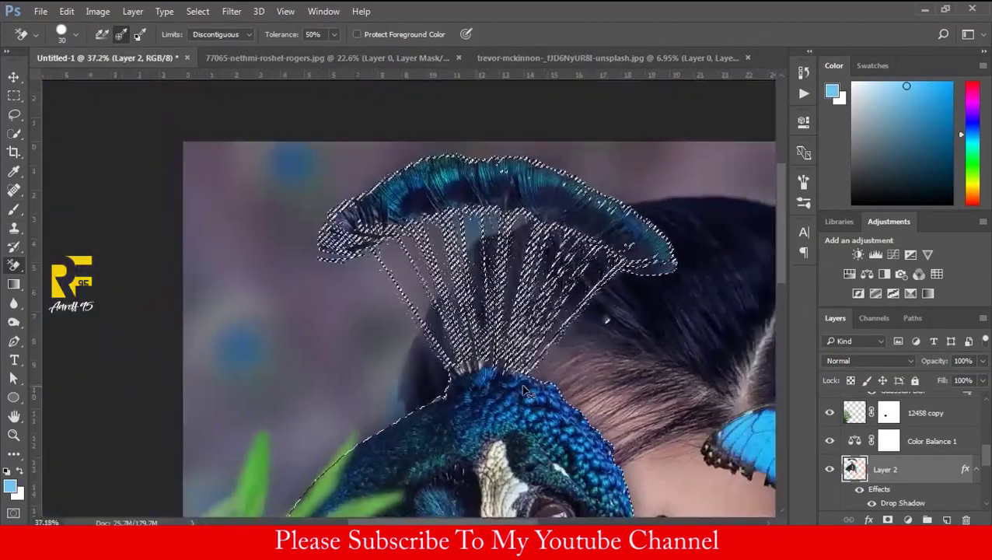
Step: Refine the crest edge in Select and Mask at 68% overlay, outputting to a layer mask
{"action": "key", "text": "w"}
{"action": "left_click", "coordinate": [349, 36]}
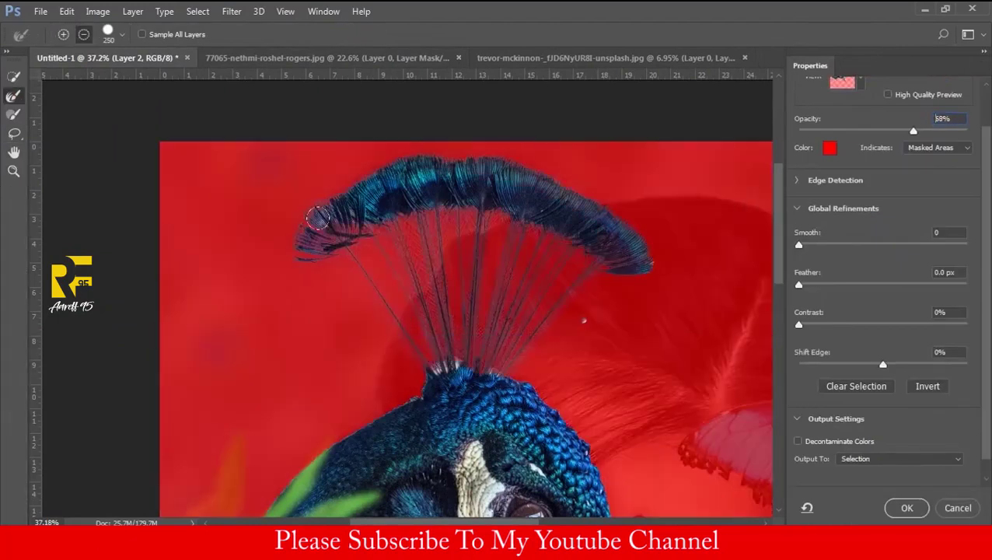
{"action": "key", "text": "Up"}
{"action": "key", "text": "Up"}
{"action": "key", "text": "Up"}
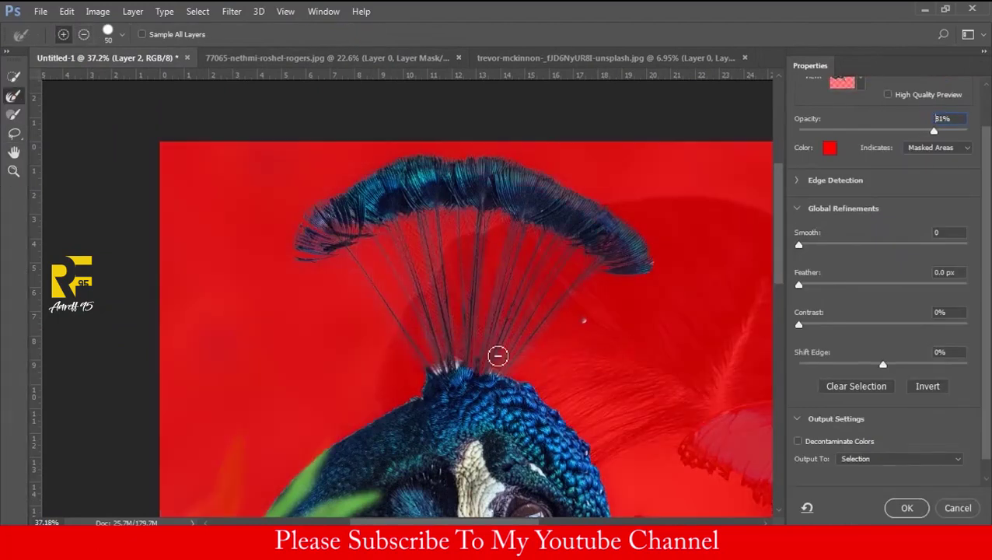
{"action": "left_click_drag", "start_coordinate": [946, 131], "coordinate": [914, 131]}
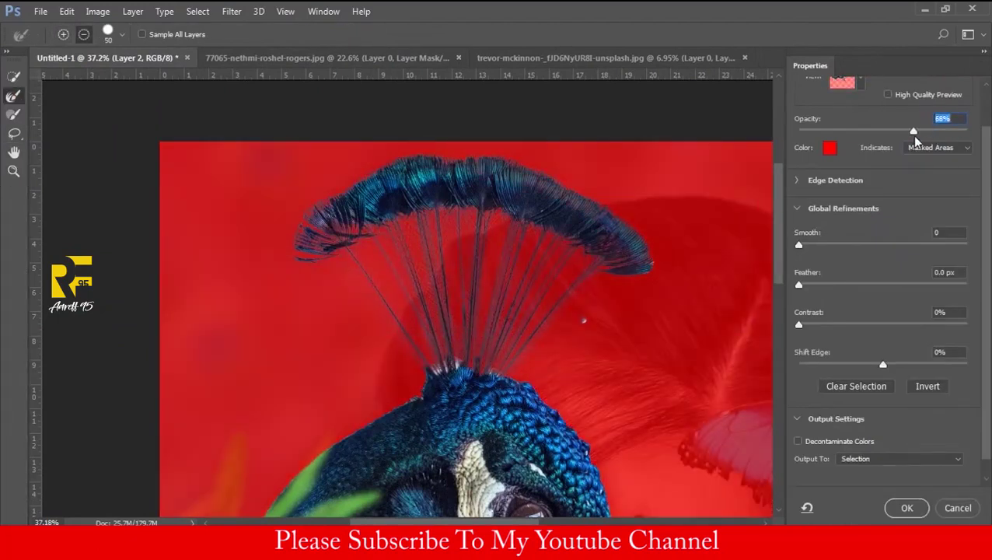
{"action": "scroll", "coordinate": [494, 377], "scroll_direction": "up", "scroll_amount": 5}
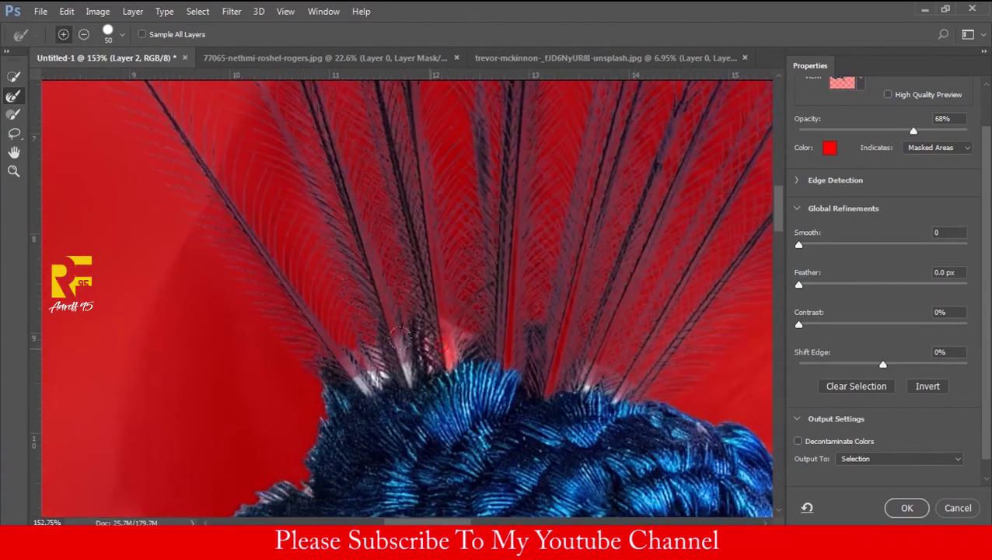
{"action": "scroll", "coordinate": [595, 356], "scroll_direction": "down", "scroll_amount": 2}
{"action": "scroll", "coordinate": [595, 356], "scroll_direction": "up", "scroll_amount": 5}
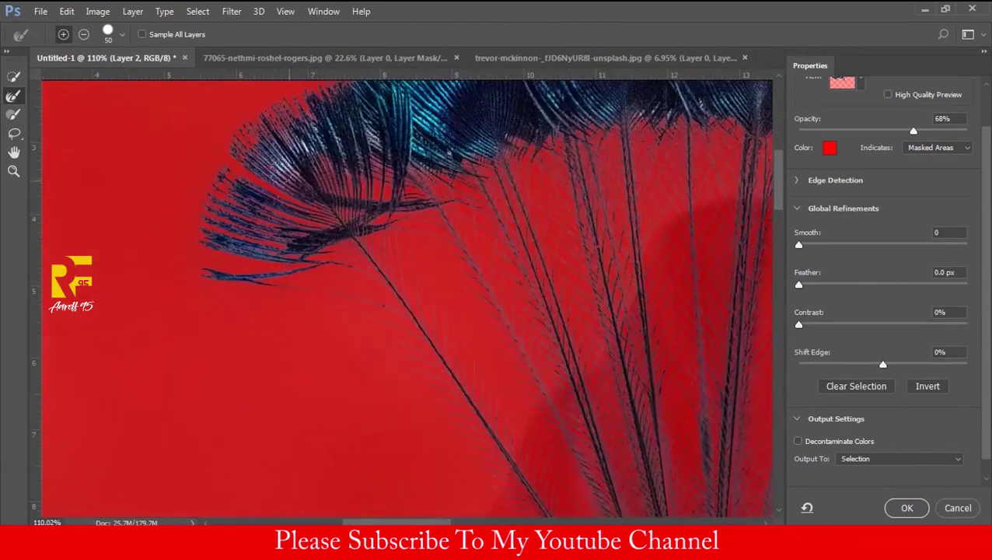
{"action": "scroll", "coordinate": [586, 326], "scroll_direction": "down", "scroll_amount": 5}
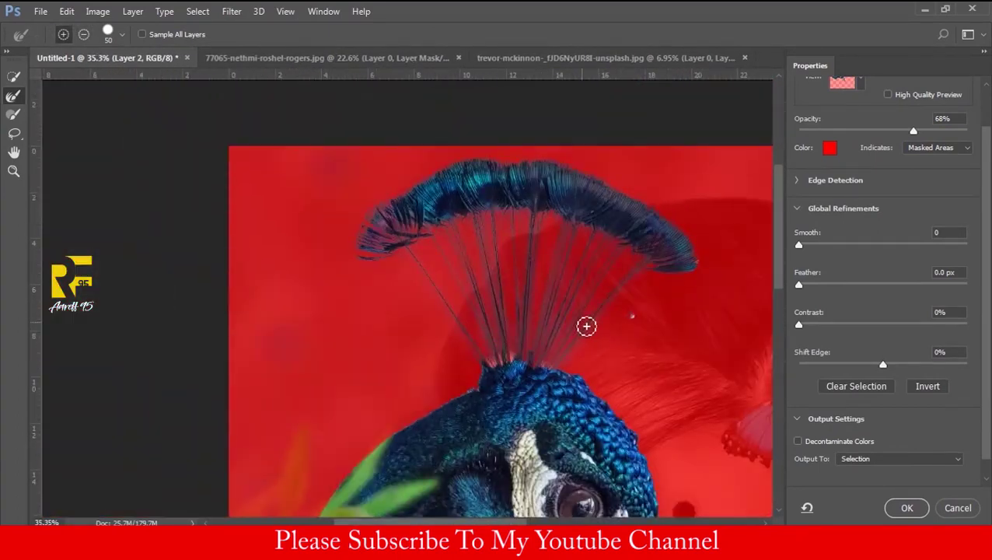
{"action": "left_click", "coordinate": [899, 459]}
{"action": "left_click", "coordinate": [867, 479]}
{"action": "left_click", "coordinate": [905, 508]}
{"action": "scroll", "coordinate": [518, 362], "scroll_direction": "down", "scroll_amount": 2}
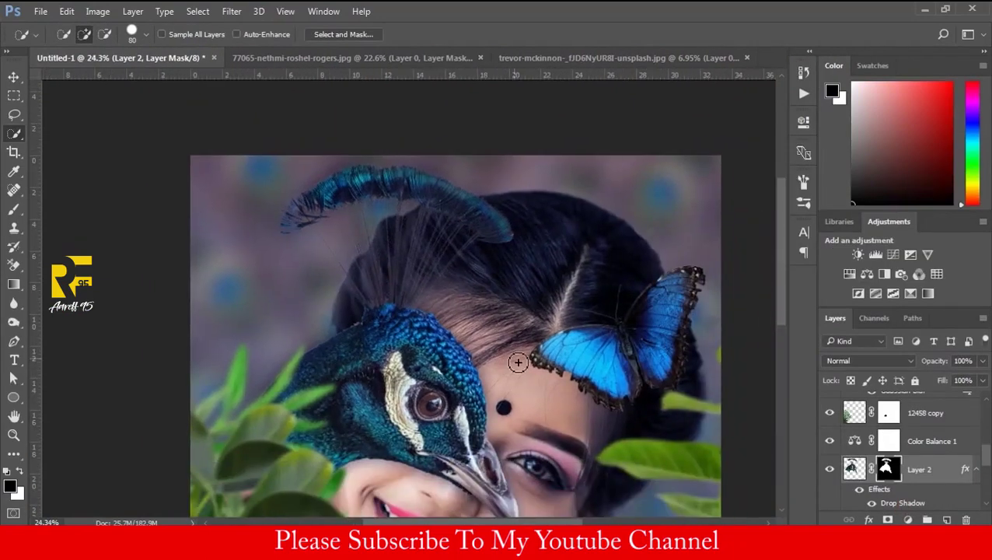
{"action": "scroll", "coordinate": [456, 381], "scroll_direction": "down", "scroll_amount": 2}
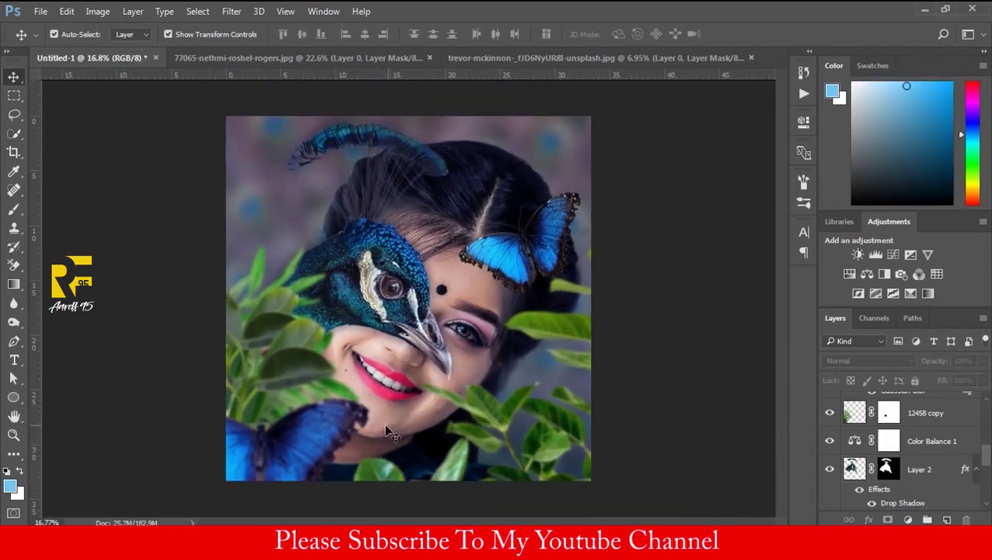
Step: Add a clipped Hue/Saturation adjustment with Hue -74 to turn the butterfly green
{"action": "left_click", "coordinate": [850, 276]}
{"action": "left_click_drag", "start_coordinate": [679, 213], "coordinate": [629, 215]}
{"action": "mouse_move", "coordinate": [679, 267]}
{"action": "left_mouse_down"}
{"action": "mouse_move", "coordinate": [694, 267]}
{"action": "mouse_move", "coordinate": [670, 269]}
{"action": "mouse_move", "coordinate": [707, 244]}
{"action": "left_mouse_up"}
{"action": "left_click", "coordinate": [762, 116]}
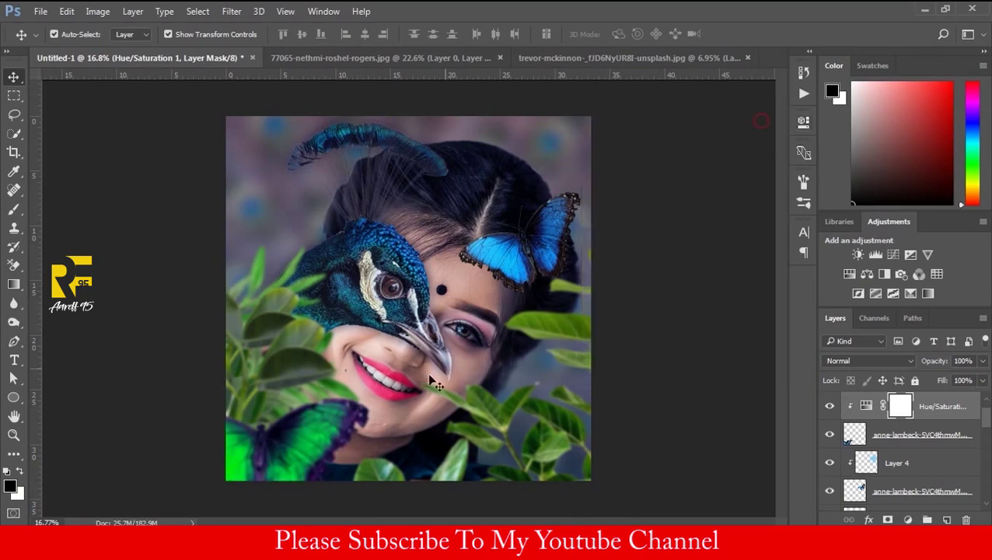
{"action": "scroll", "coordinate": [351, 428], "scroll_direction": "down", "scroll_amount": 2}
{"action": "scroll", "coordinate": [351, 429], "scroll_direction": "up", "scroll_amount": 5}
{"action": "scroll", "coordinate": [352, 428], "scroll_direction": "down", "scroll_amount": 1}
{"action": "scroll", "coordinate": [352, 428], "scroll_direction": "down", "scroll_amount": 3}
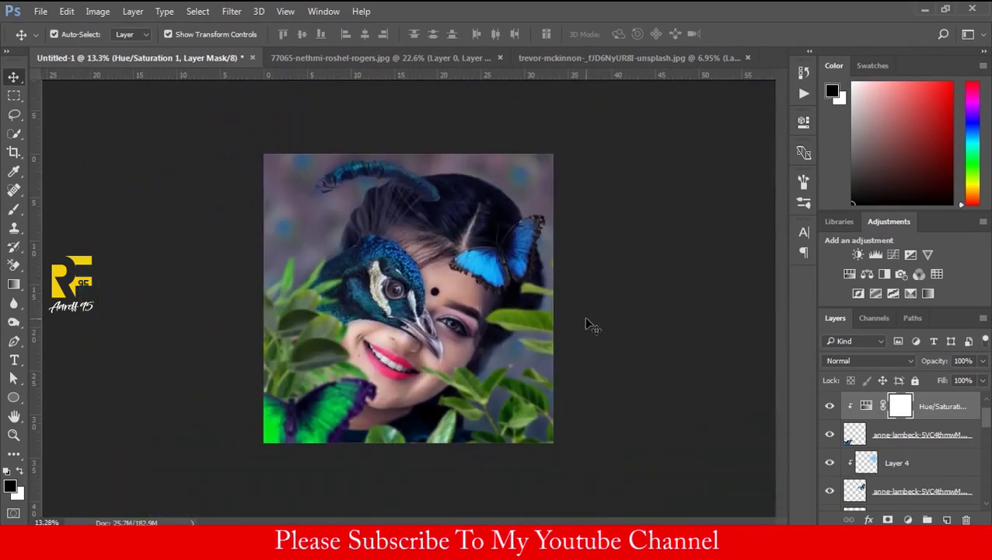
Step: Scale and reposition the green butterfly, then commit the transform
{"action": "left_click", "coordinate": [322, 410]}
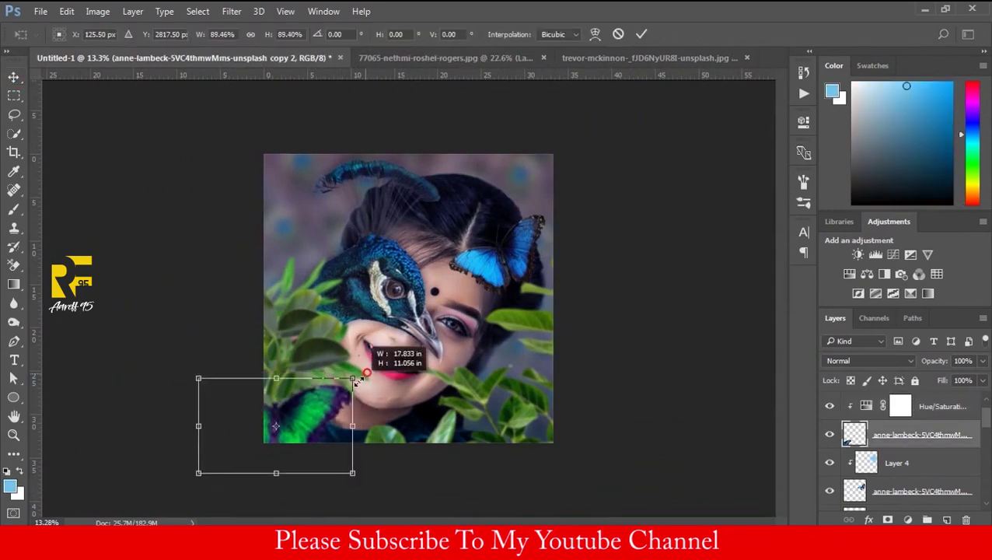
{"action": "left_click_drag", "start_coordinate": [321, 410], "coordinate": [347, 396]}
{"action": "key", "text": "Return"}
{"action": "scroll", "coordinate": [490, 286], "scroll_direction": "up", "scroll_amount": 3}
Step: Create a new empty layer above Layer 2 with Color blend mode
{"action": "left_click", "coordinate": [490, 286]}
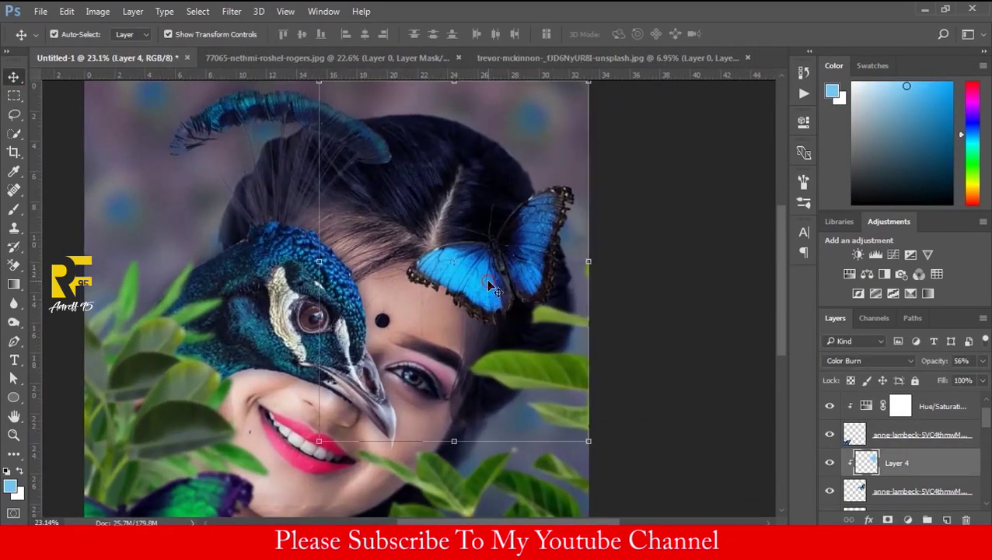
{"action": "scroll", "coordinate": [753, 437], "scroll_direction": "down", "scroll_amount": 2}
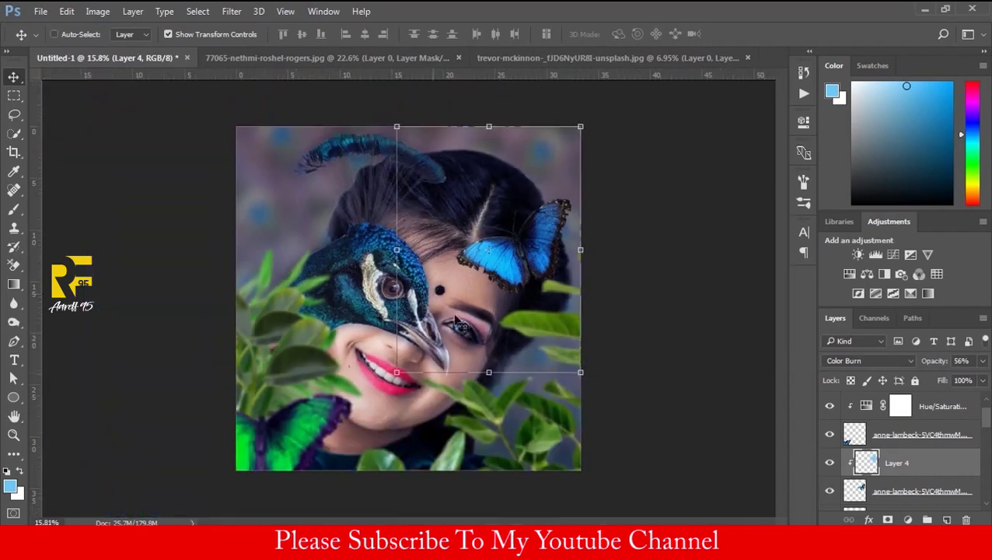
{"action": "left_click", "coordinate": [698, 343]}
{"action": "left_click", "coordinate": [350, 299]}
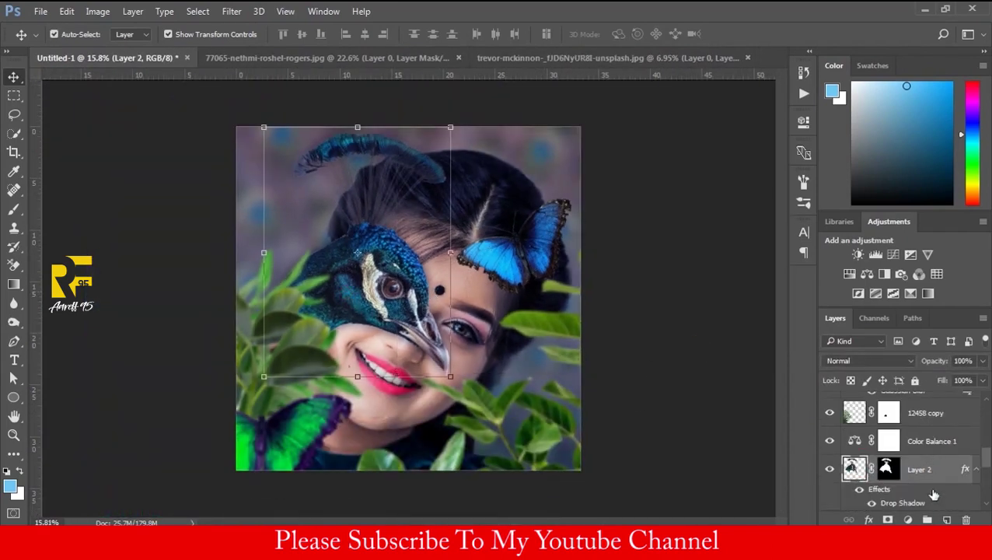
{"action": "left_click", "coordinate": [946, 519]}
{"action": "left_click", "coordinate": [863, 359]}
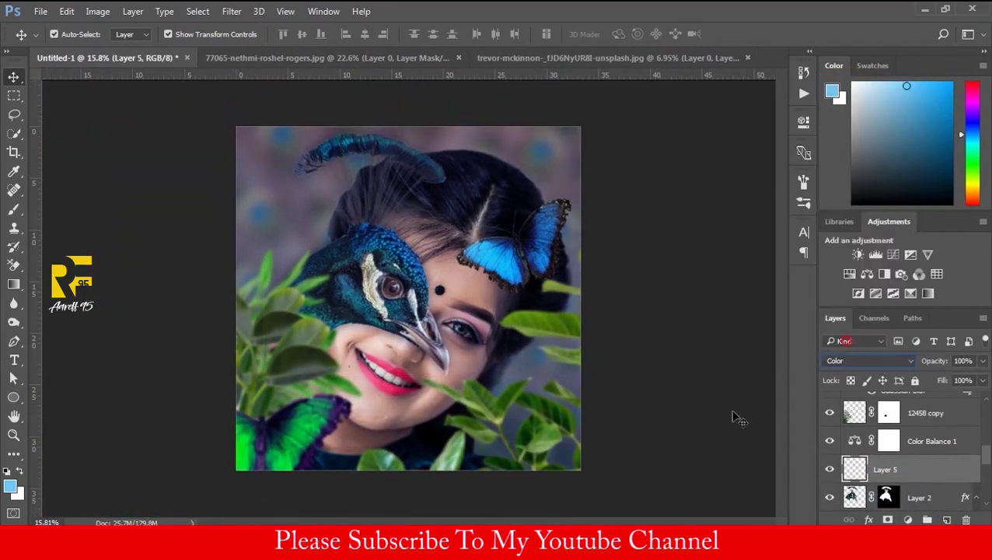
Step: Brush blue onto Layer 5 over the peacock's and woman's eyes
{"action": "key", "text": "b"}
{"action": "scroll", "coordinate": [381, 256], "scroll_direction": "up", "scroll_amount": 5}
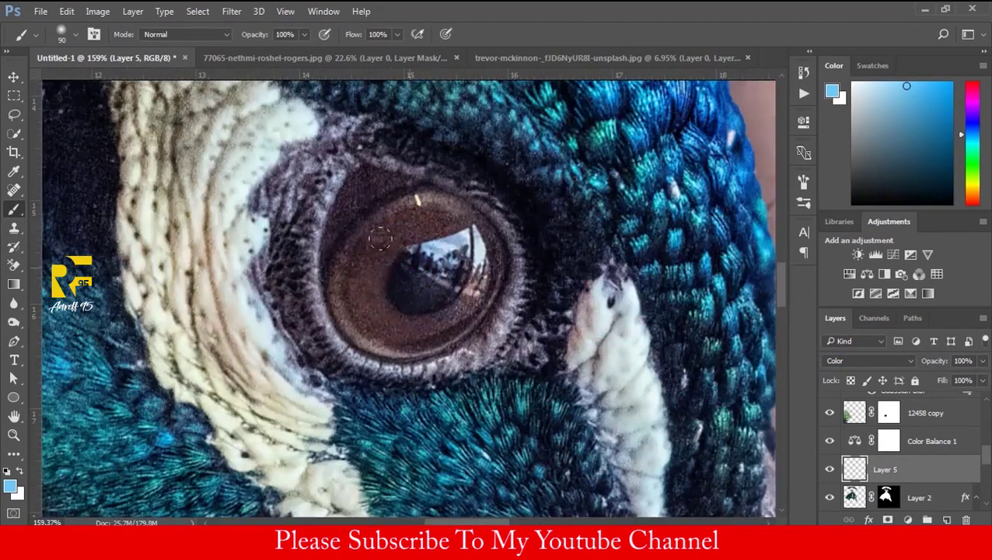
{"action": "scroll", "coordinate": [385, 274], "scroll_direction": "down", "scroll_amount": 5}
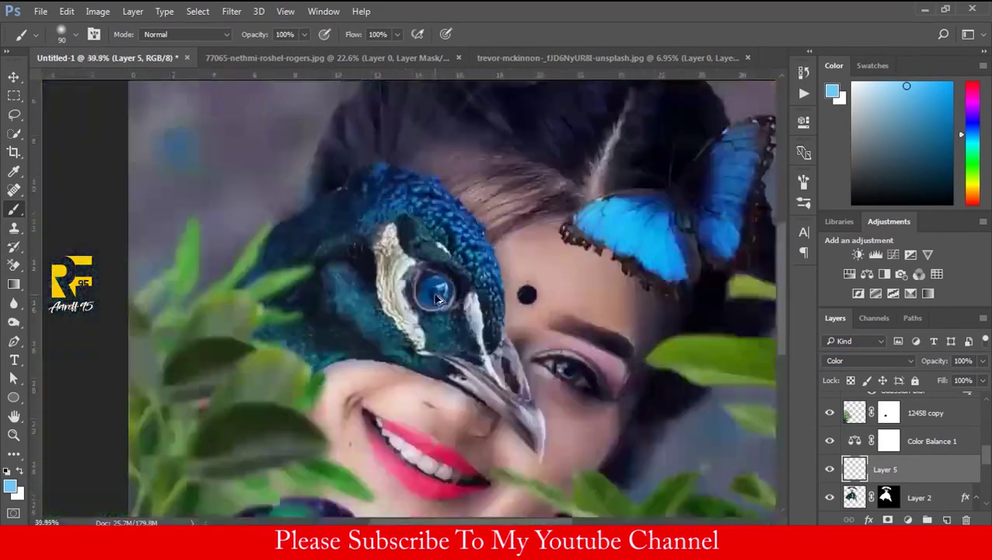
{"action": "scroll", "coordinate": [466, 335], "scroll_direction": "up", "scroll_amount": 3}
{"action": "scroll", "coordinate": [443, 305], "scroll_direction": "up", "scroll_amount": 2}
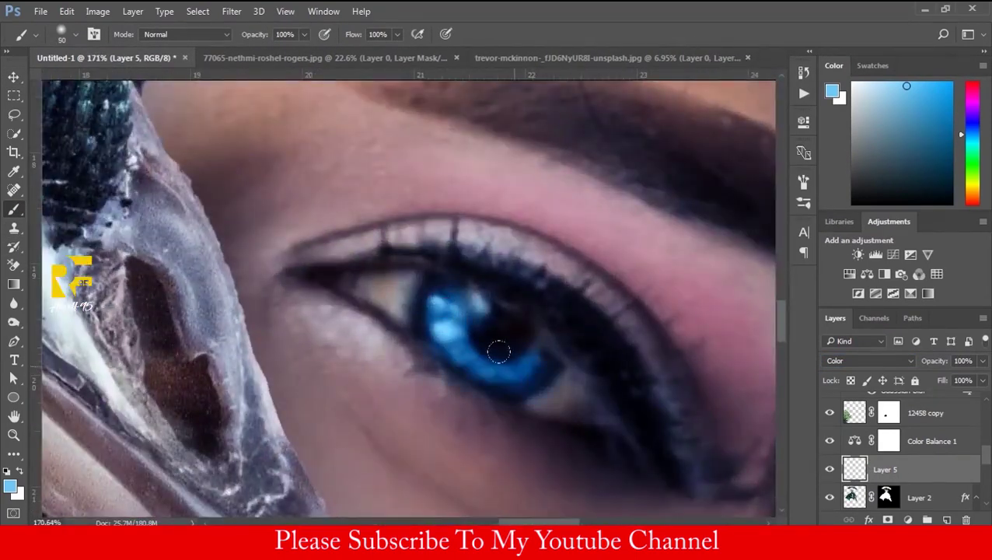
{"action": "scroll", "coordinate": [511, 349], "scroll_direction": "down", "scroll_amount": 3}
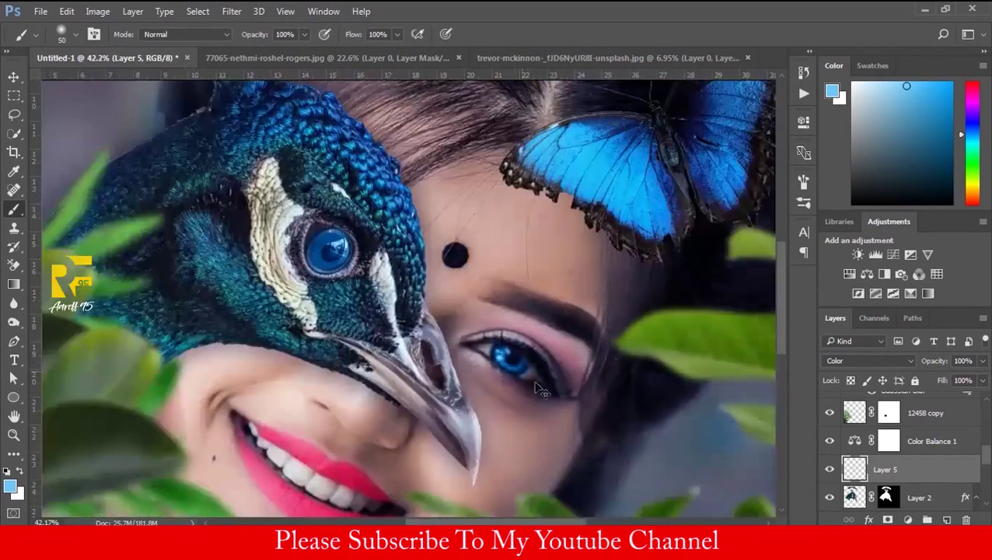
{"action": "scroll", "coordinate": [511, 349], "scroll_direction": "down", "scroll_amount": 2}
Step: Select Color Balance 3 and stamp all visible layers into a new Layer 6
{"action": "key", "text": "v"}
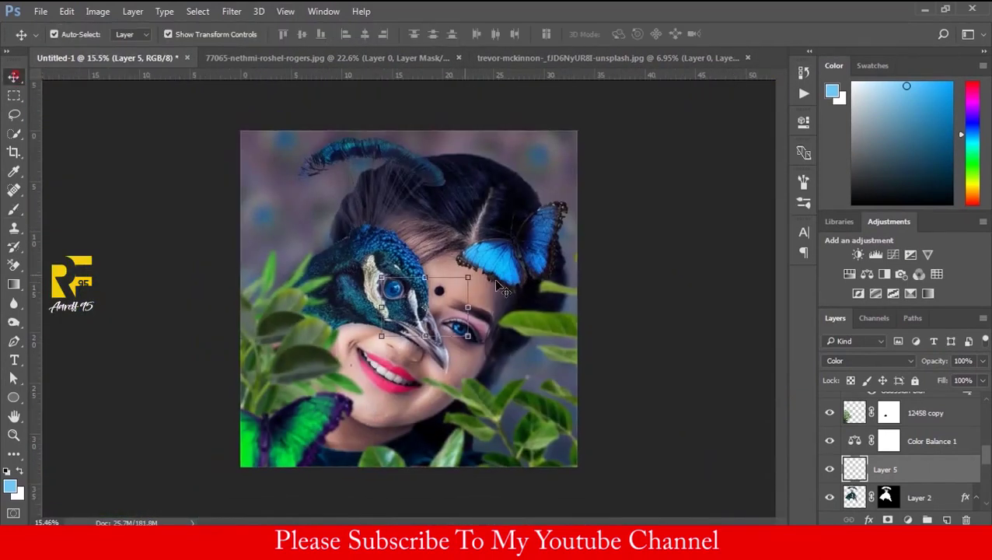
{"action": "scroll", "coordinate": [602, 321], "scroll_direction": "down", "scroll_amount": 1}
{"action": "left_click", "coordinate": [939, 415]}
{"action": "key", "text": "ctrl+shift+alt+e"}
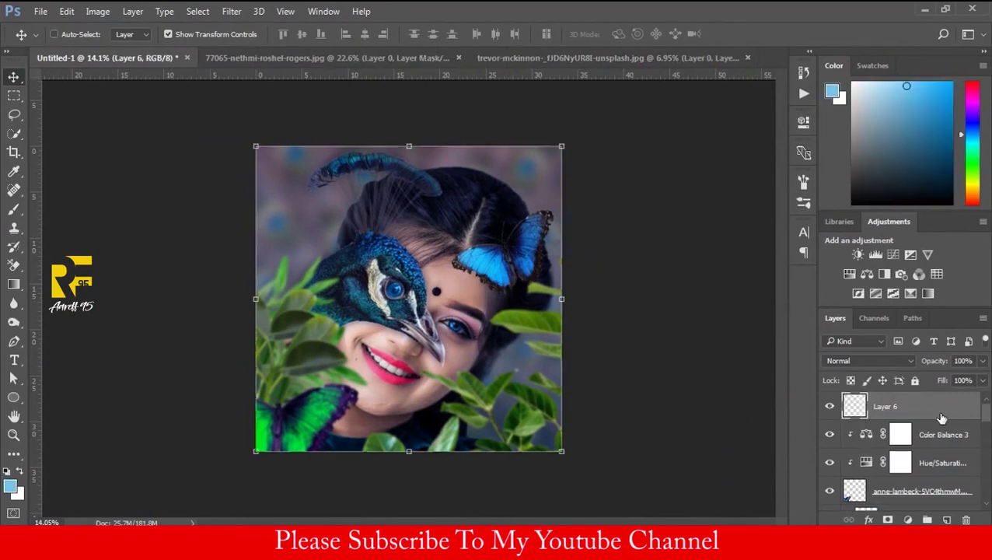
Step: Grade Layer 6 in Camera Raw: Temperature +3, Exposure +0.05, Contrast +38, Highlights -20, Shadows +47, Clarity +28
{"action": "left_click", "coordinate": [232, 10]}
{"action": "left_click", "coordinate": [277, 95]}
{"action": "left_click_drag", "start_coordinate": [803, 231], "coordinate": [795, 230]}
{"action": "left_click_drag", "start_coordinate": [802, 301], "coordinate": [843, 322]}
{"action": "left_click_drag", "start_coordinate": [795, 231], "coordinate": [805, 231]}
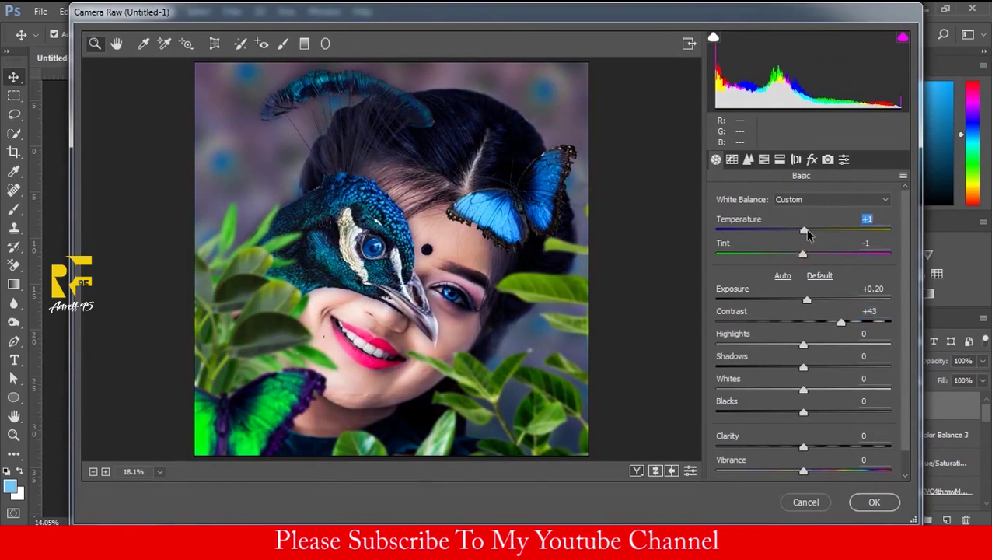
{"action": "left_click_drag", "start_coordinate": [806, 300], "coordinate": [803, 300]}
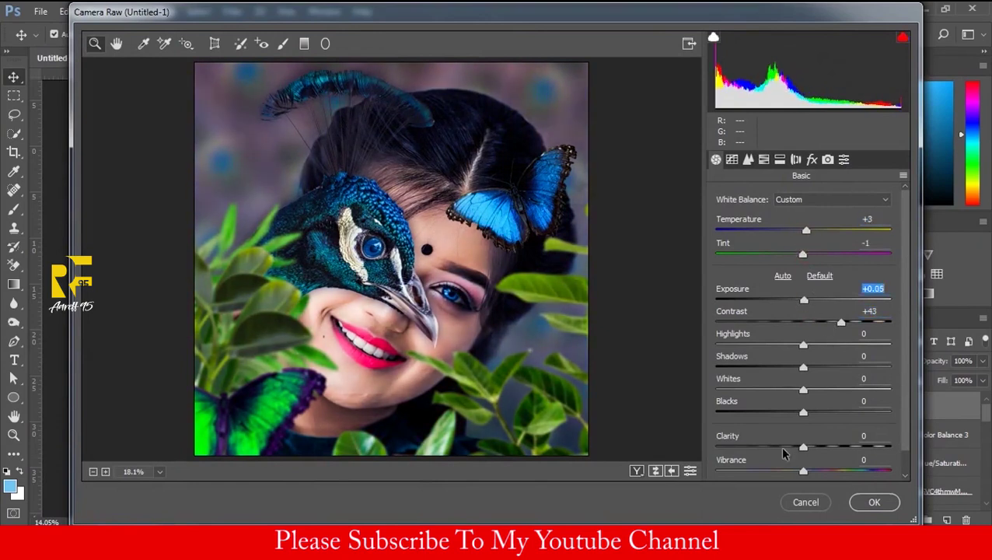
{"action": "left_click_drag", "start_coordinate": [803, 344], "coordinate": [785, 345]}
{"action": "left_click_drag", "start_coordinate": [840, 322], "coordinate": [836, 322]}
{"action": "mouse_move", "coordinate": [803, 367]}
{"action": "left_mouse_down"}
{"action": "mouse_move", "coordinate": [788, 367]}
{"action": "mouse_move", "coordinate": [806, 367]}
{"action": "mouse_move", "coordinate": [770, 412]}
{"action": "mouse_move", "coordinate": [811, 390]}
{"action": "left_mouse_up"}
{"action": "left_click_drag", "start_coordinate": [805, 367], "coordinate": [844, 367]}
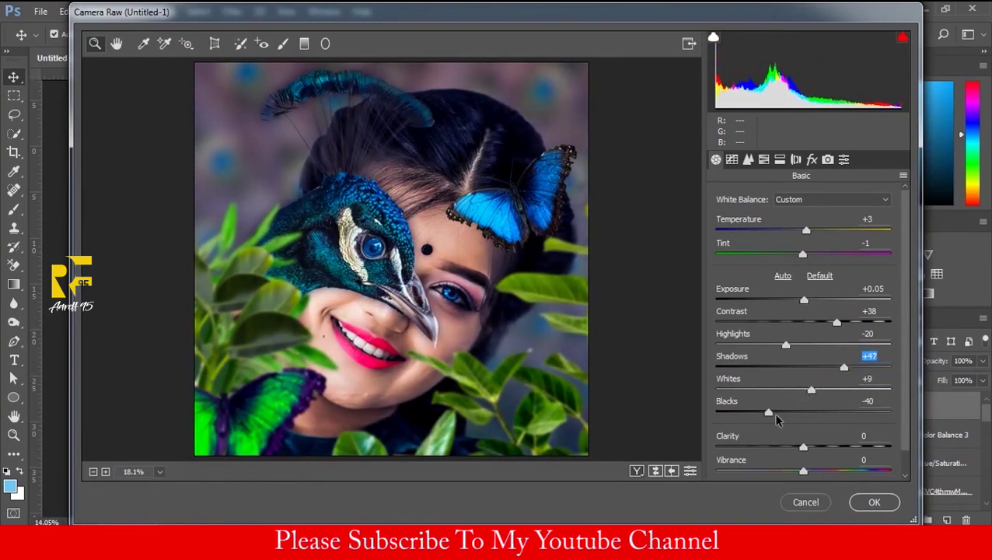
{"action": "left_click_drag", "start_coordinate": [803, 445], "coordinate": [836, 445]}
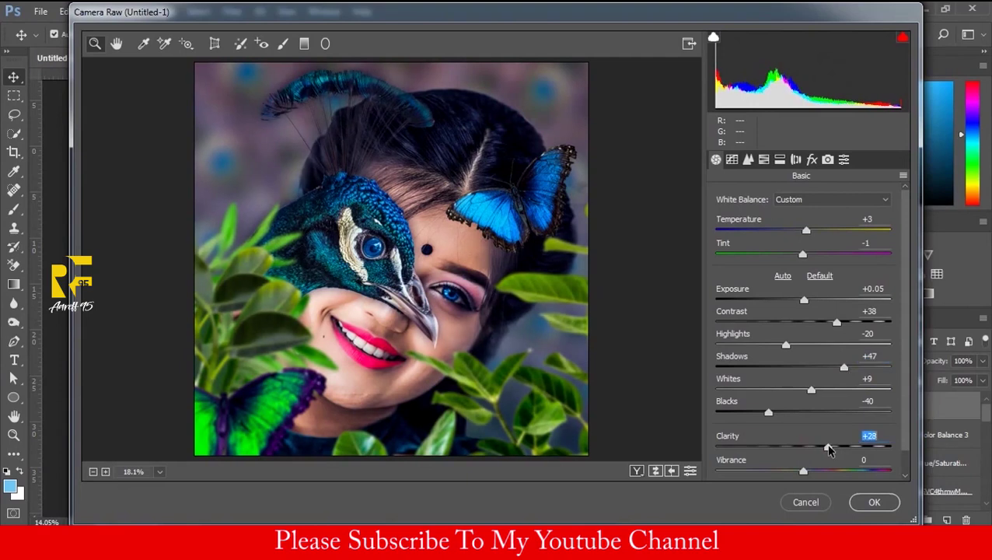
{"action": "left_click", "coordinate": [874, 501]}
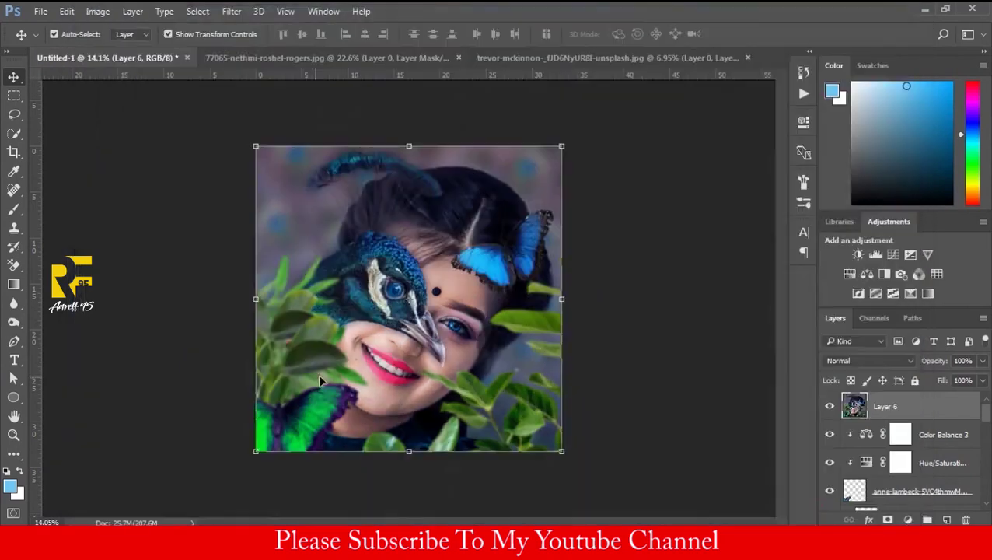
Step: Delete the Color Balance 2 adjustment to remove the purple tint
{"action": "scroll", "coordinate": [395, 395], "scroll_direction": "up", "scroll_amount": 5}
{"action": "left_click", "coordinate": [425, 478]}
{"action": "left_click", "coordinate": [408, 404]}
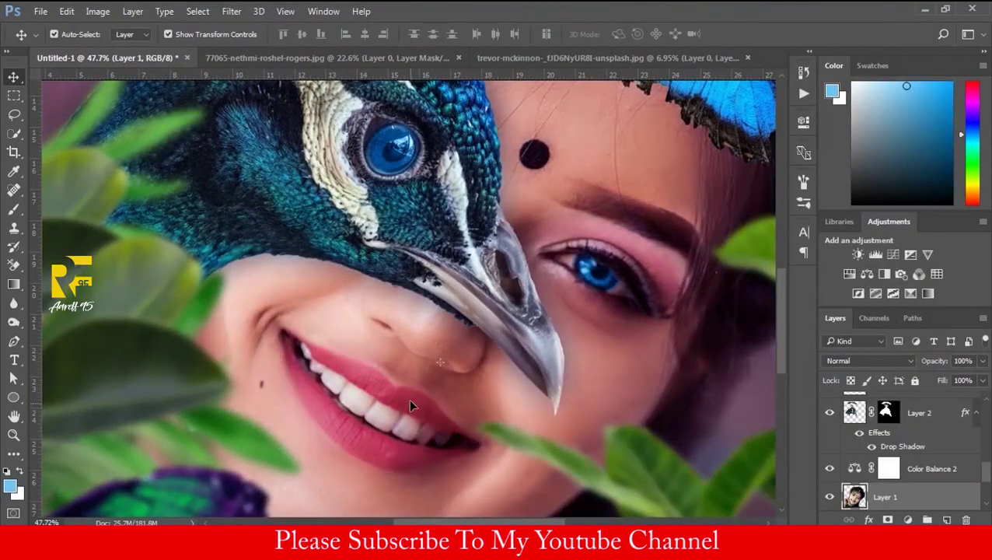
{"action": "scroll", "coordinate": [408, 395], "scroll_direction": "down", "scroll_amount": 5}
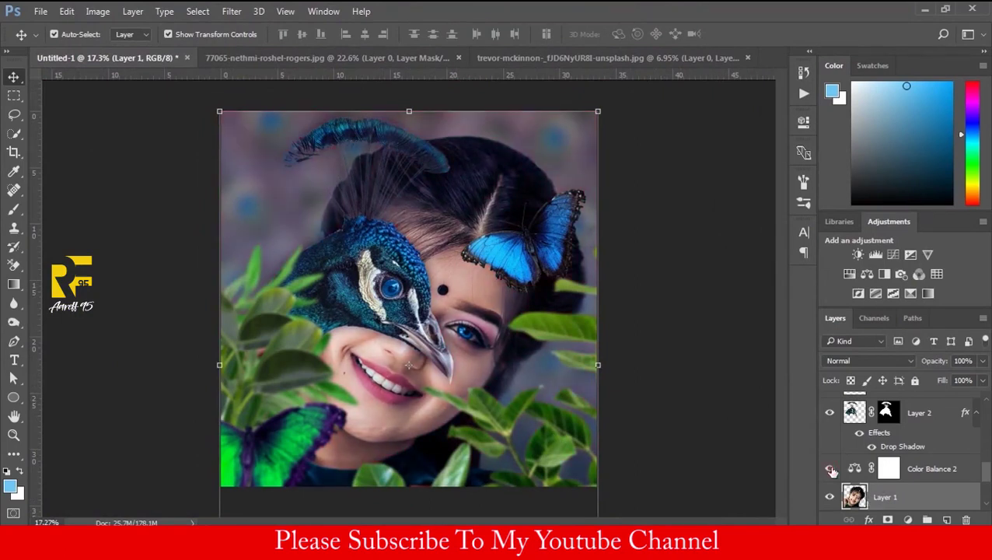
{"action": "left_click", "coordinate": [929, 468]}
{"action": "key", "text": "Delete"}
Step: Select Color Balance 3 and stamp all visible layers into a new Layer 6
{"action": "scroll", "coordinate": [434, 384], "scroll_direction": "up", "scroll_amount": 4}
{"action": "scroll", "coordinate": [434, 384], "scroll_direction": "down", "scroll_amount": 2}
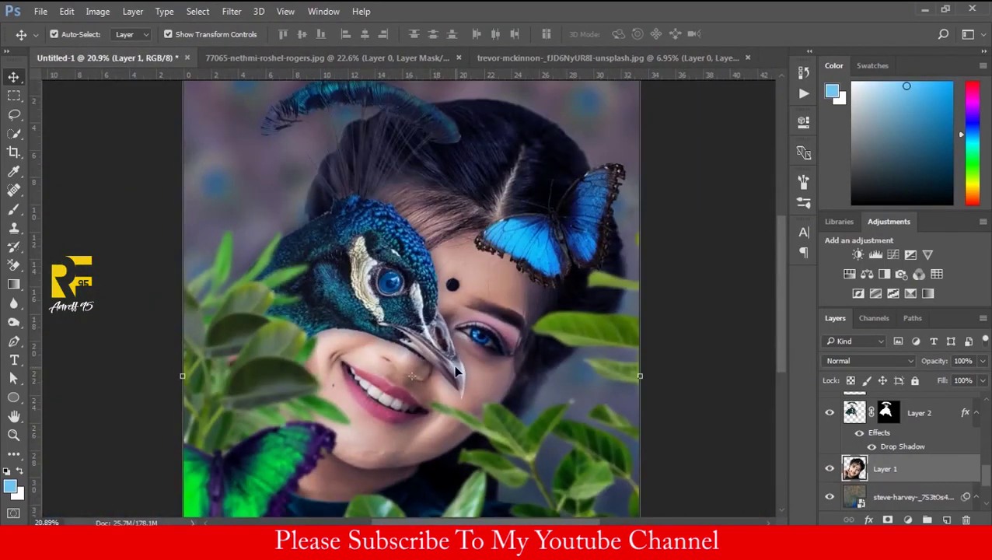
{"action": "scroll", "coordinate": [515, 405], "scroll_direction": "down", "scroll_amount": 2}
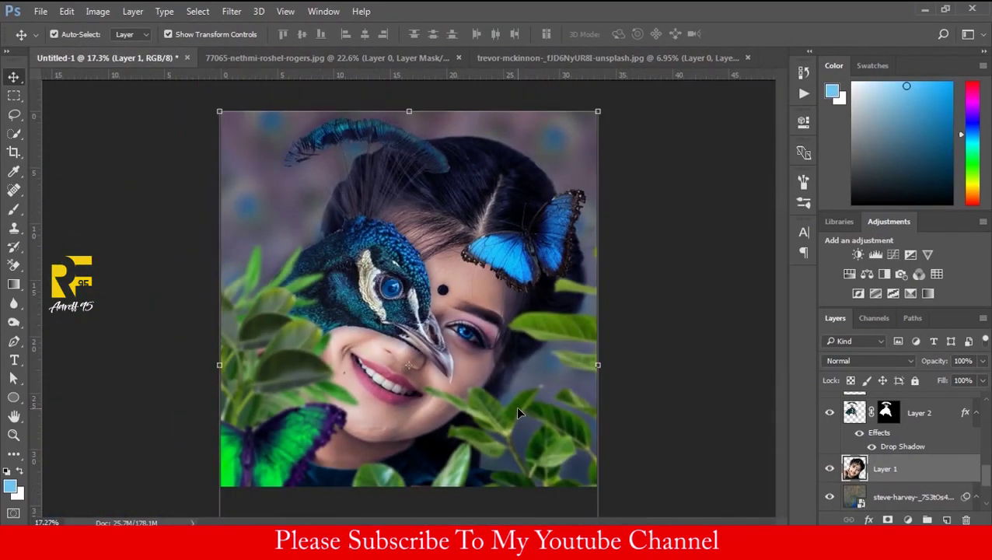
{"action": "scroll", "coordinate": [892, 425], "scroll_direction": "up", "scroll_amount": 3}
{"action": "left_click", "coordinate": [894, 412]}
{"action": "key", "text": "ctrl+shift+alt+e"}
Step: Make a first Camera Raw pass adjusting exposure, highlights, shadows, blacks and whites
{"action": "left_click", "coordinate": [232, 11]}
{"action": "left_click", "coordinate": [299, 45]}
{"action": "mouse_move", "coordinate": [803, 301]}
{"action": "left_mouse_down"}
{"action": "mouse_move", "coordinate": [819, 321]}
{"action": "mouse_move", "coordinate": [782, 348]}
{"action": "left_mouse_up"}
{"action": "left_click_drag", "start_coordinate": [803, 367], "coordinate": [833, 367]}
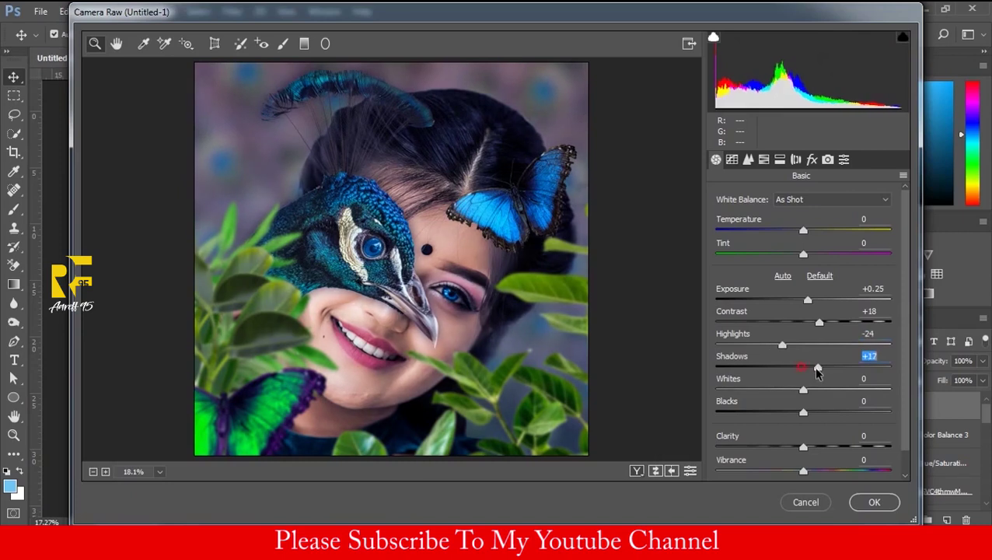
{"action": "left_click_drag", "start_coordinate": [803, 412], "coordinate": [767, 414]}
{"action": "left_click_drag", "start_coordinate": [832, 366], "coordinate": [780, 345]}
{"action": "mouse_move", "coordinate": [803, 389]}
{"action": "left_mouse_down"}
{"action": "mouse_move", "coordinate": [826, 390]}
{"action": "mouse_move", "coordinate": [781, 390]}
{"action": "mouse_move", "coordinate": [768, 413]}
{"action": "left_mouse_up"}
{"action": "left_click_drag", "start_coordinate": [781, 389], "coordinate": [791, 390]}
{"action": "mouse_move", "coordinate": [803, 446]}
{"action": "left_mouse_down"}
{"action": "mouse_move", "coordinate": [815, 446]}
{"action": "mouse_move", "coordinate": [821, 469]}
{"action": "left_mouse_up"}
{"action": "scroll", "coordinate": [809, 451], "scroll_direction": "down", "scroll_amount": 1}
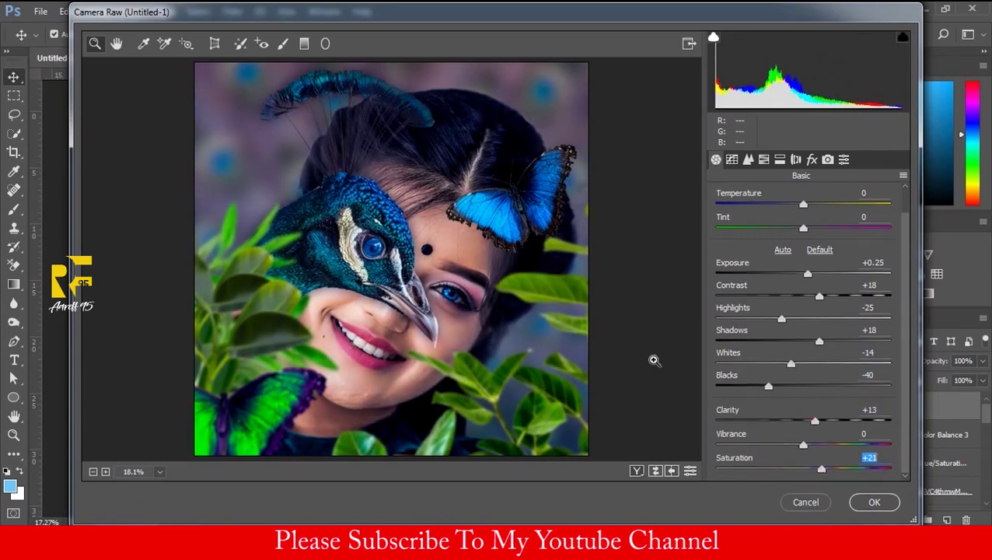
Step: Preview a vignette and presets 10, 100 and 1000, then cancel Camera Raw
{"action": "left_click", "coordinate": [812, 159]}
{"action": "left_click_drag", "start_coordinate": [803, 400], "coordinate": [798, 400]}
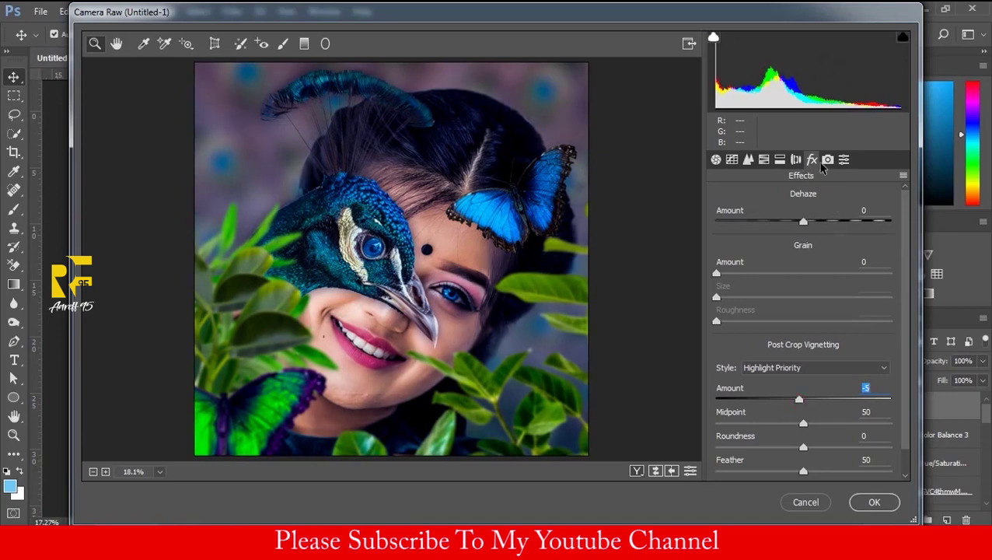
{"action": "left_click", "coordinate": [844, 159]}
{"action": "left_click", "coordinate": [777, 199]}
{"action": "left_click", "coordinate": [777, 210]}
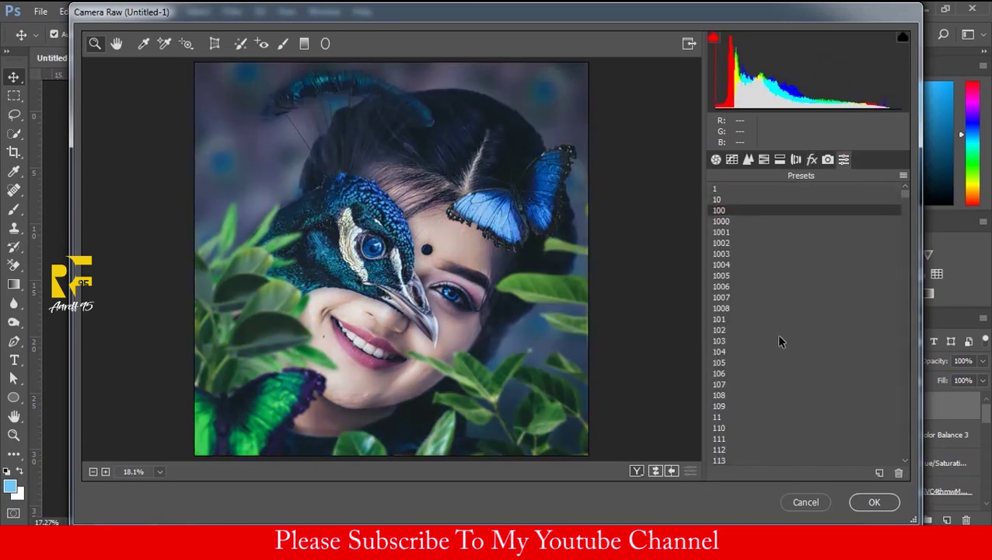
{"action": "left_click", "coordinate": [720, 220]}
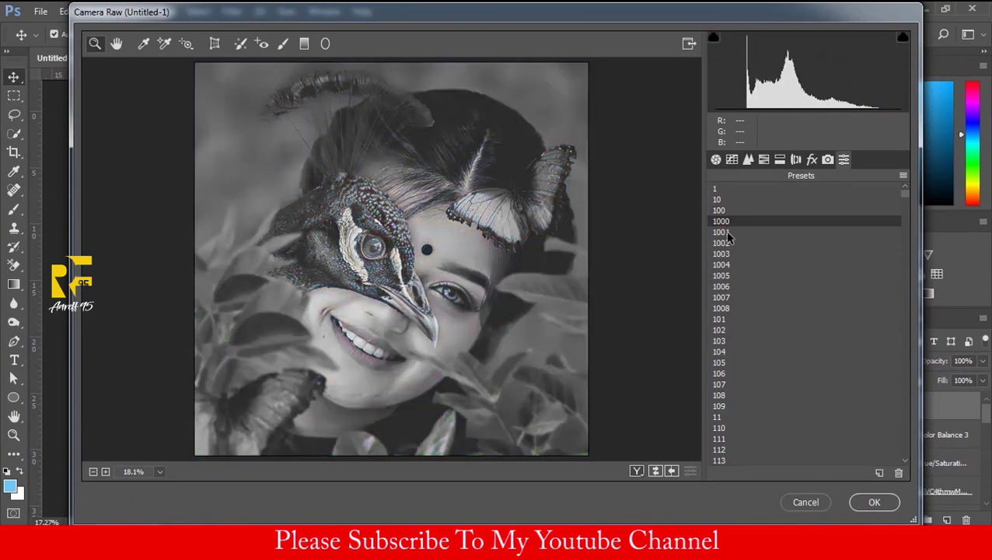
{"action": "left_click", "coordinate": [805, 501]}
Step: Regrade Layer 6 in Camera Raw: Temperature +6, Exposure +0.30, Contrast +22, Clarity +17
{"action": "left_click", "coordinate": [232, 11]}
{"action": "left_click", "coordinate": [265, 97]}
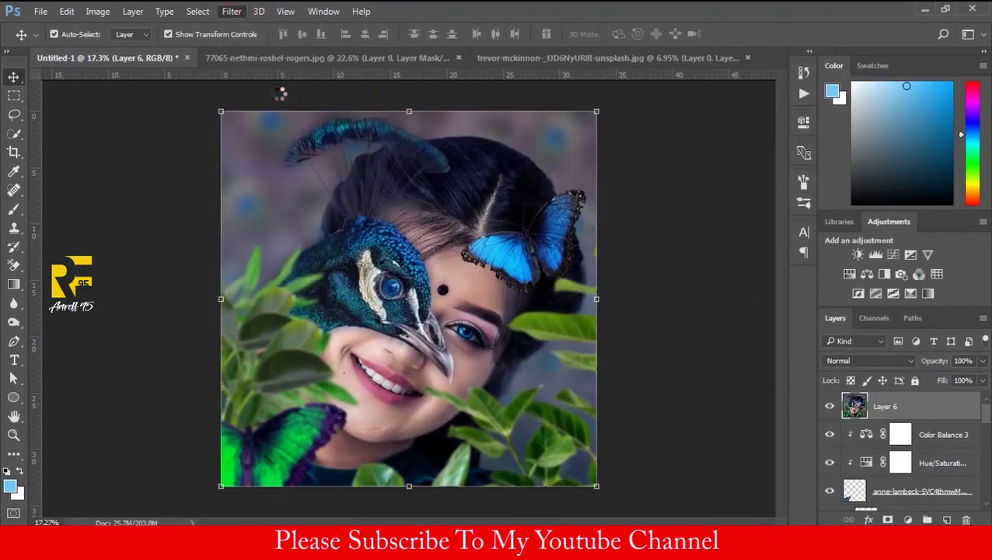
{"action": "left_click_drag", "start_coordinate": [803, 231], "coordinate": [808, 231]}
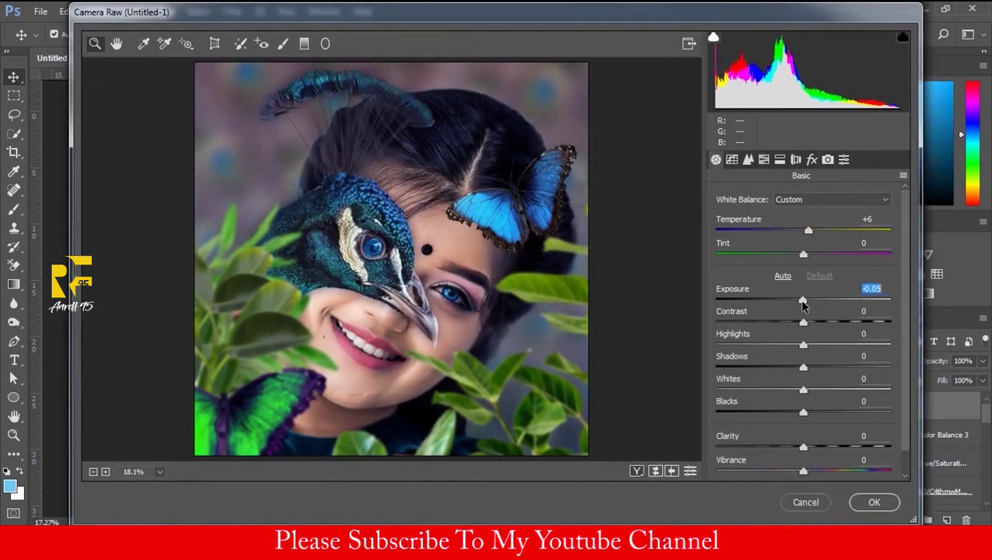
{"action": "mouse_move", "coordinate": [803, 301]}
{"action": "left_mouse_down"}
{"action": "mouse_move", "coordinate": [819, 328]}
{"action": "mouse_move", "coordinate": [780, 345]}
{"action": "mouse_move", "coordinate": [812, 367]}
{"action": "left_mouse_up"}
{"action": "left_click_drag", "start_coordinate": [803, 412], "coordinate": [773, 413]}
{"action": "left_click_drag", "start_coordinate": [803, 447], "coordinate": [817, 447]}
{"action": "scroll", "coordinate": [809, 467], "scroll_direction": "down", "scroll_amount": 1}
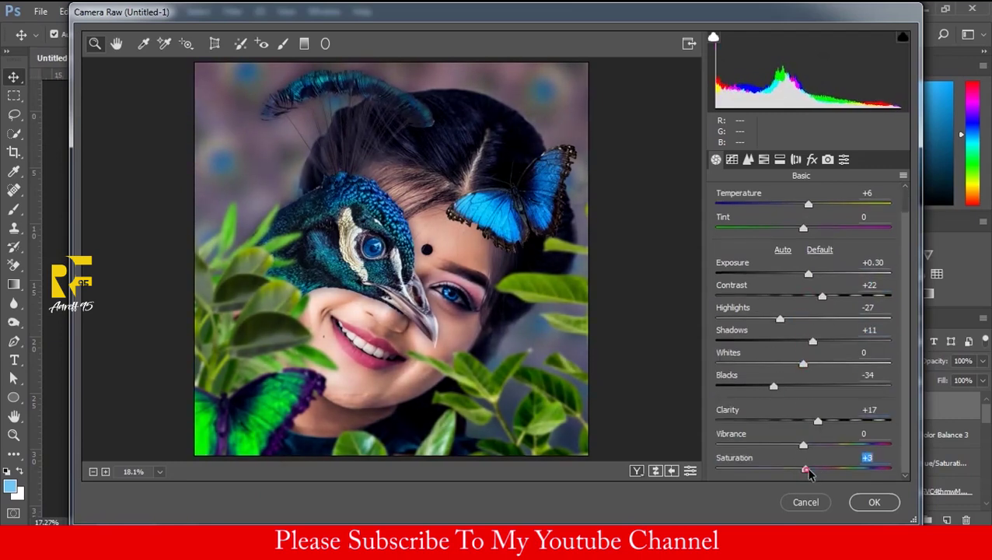
{"action": "key", "text": "Return"}
{"action": "left_click", "coordinate": [231, 11]}
{"action": "left_click", "coordinate": [256, 95]}
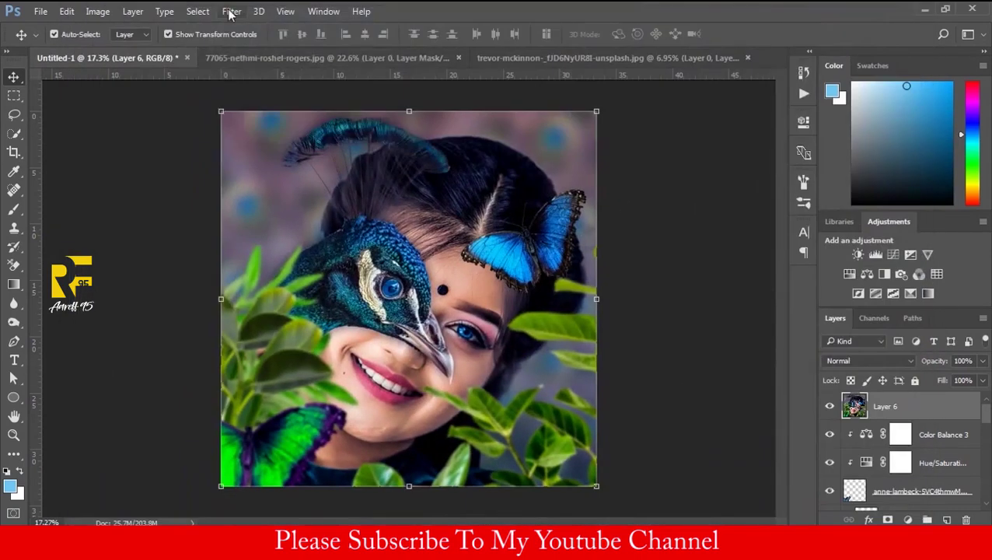
{"action": "left_click", "coordinate": [231, 11]}
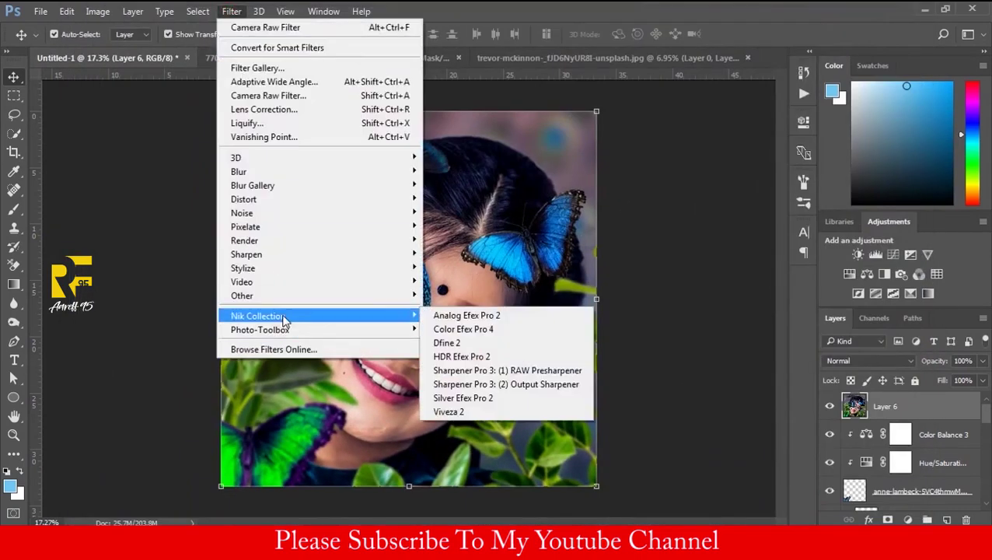
Step: Apply Color Efex Pro 4 Colorize, method 4, at reduced strength as a new layer
{"action": "left_click", "coordinate": [447, 385]}
{"action": "left_click", "coordinate": [832, 165]}
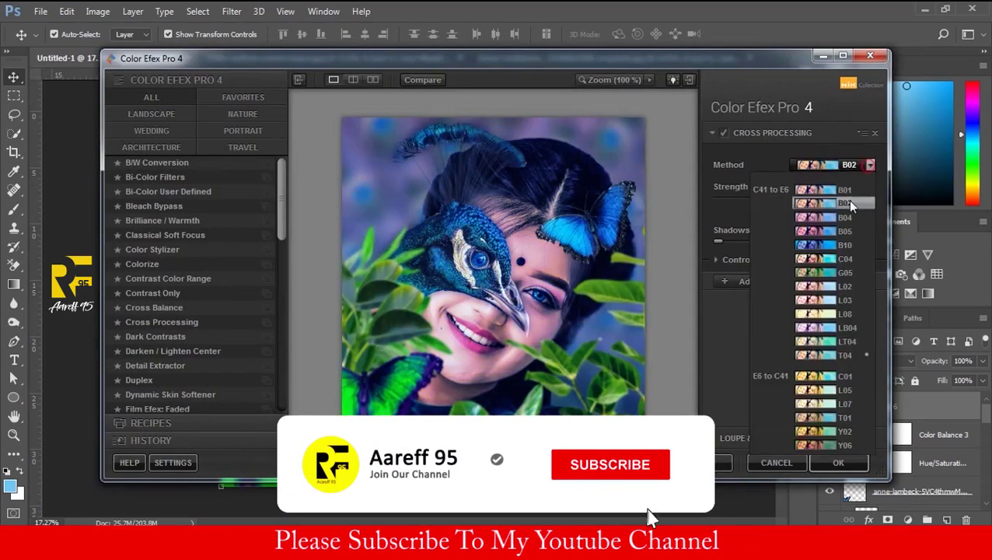
{"action": "left_click", "coordinate": [143, 264]}
{"action": "left_click_drag", "start_coordinate": [743, 224], "coordinate": [737, 225]}
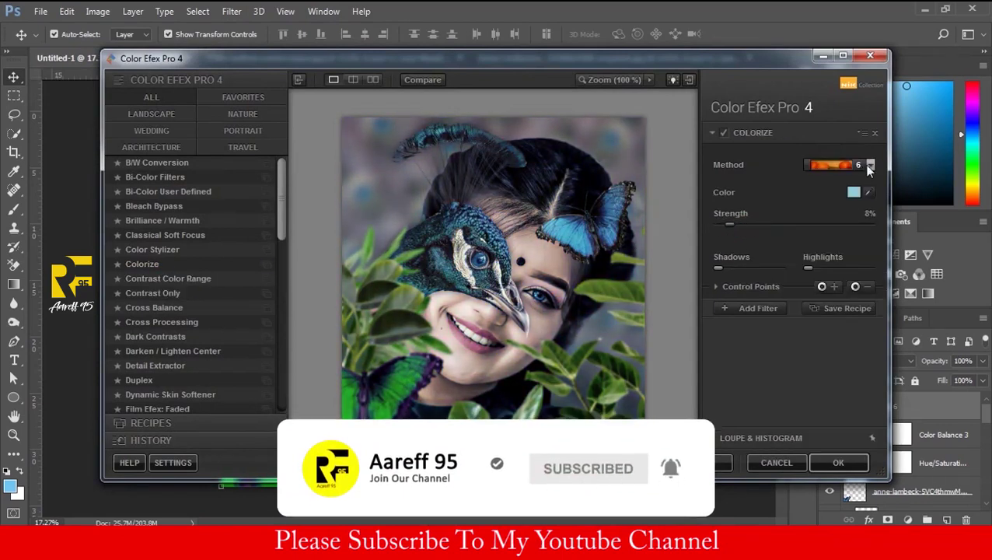
{"action": "left_click", "coordinate": [860, 165]}
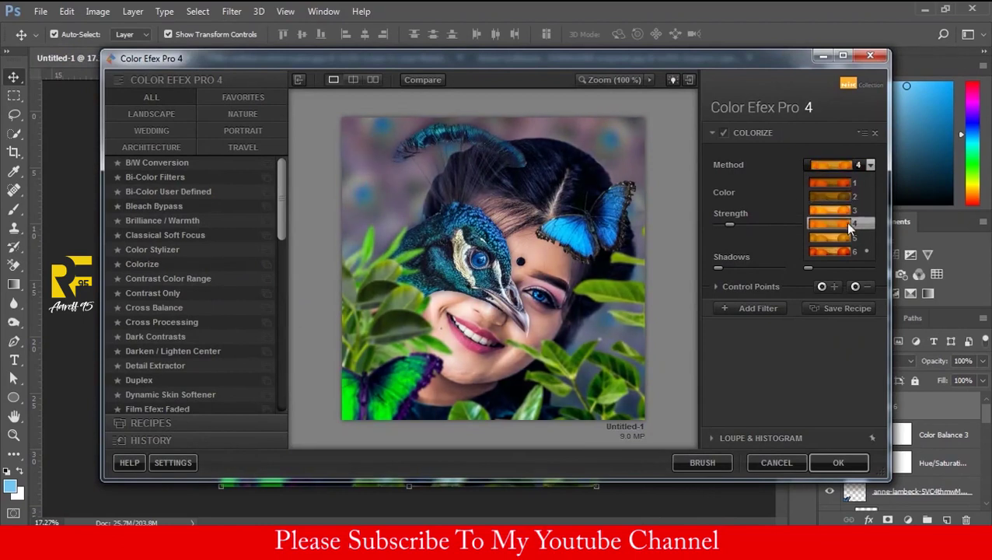
{"action": "left_click", "coordinate": [849, 211]}
{"action": "left_click", "coordinate": [838, 462]}
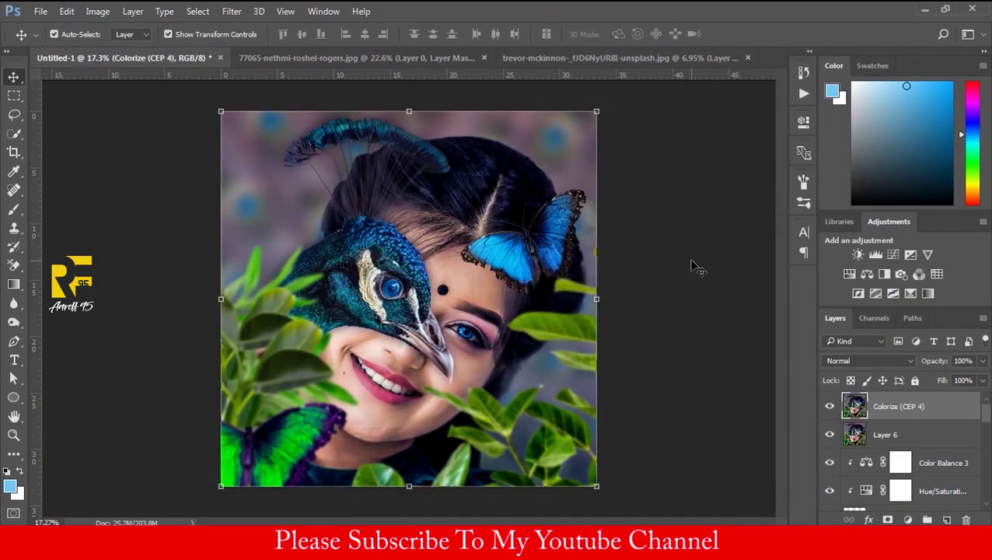
Step: With a black 300 px brush, mask the Colorize tint off the woman's mouth and chin
{"action": "key", "text": "d"}
{"action": "key", "text": "b"}
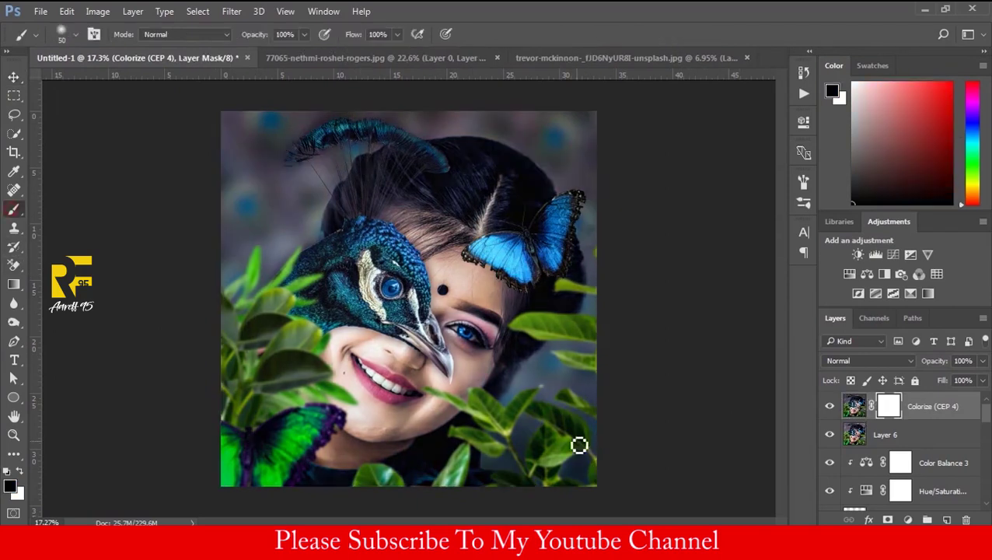
{"action": "scroll", "coordinate": [342, 404], "scroll_direction": "up", "scroll_amount": 2}
{"action": "scroll", "coordinate": [334, 373], "scroll_direction": "up", "scroll_amount": 2}
{"action": "key", "text": "bracketright"}
{"action": "key", "text": "bracketright"}
{"action": "key", "text": "bracketright"}
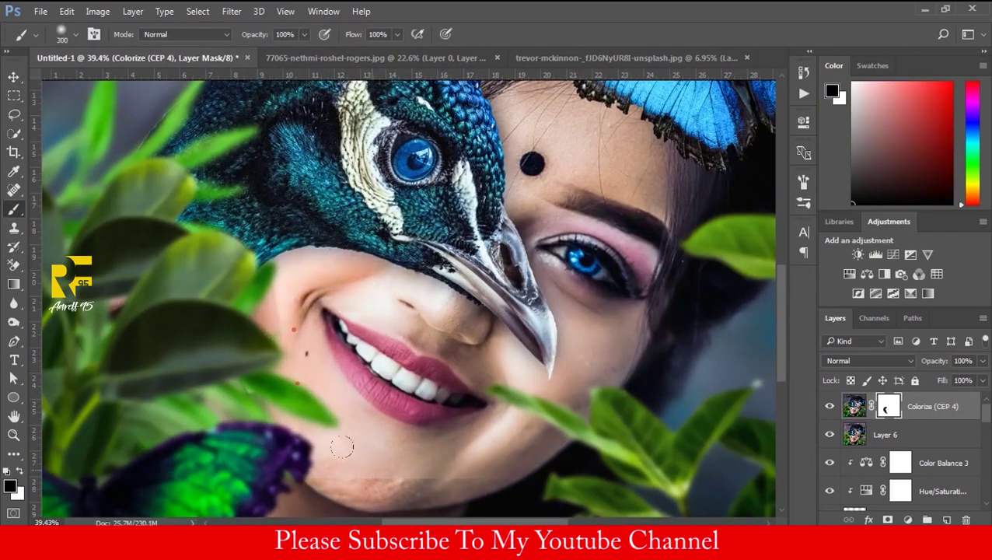
{"action": "left_click_drag", "start_coordinate": [459, 450], "coordinate": [527, 380]}
{"action": "scroll", "coordinate": [527, 380], "scroll_direction": "up", "scroll_amount": 3}
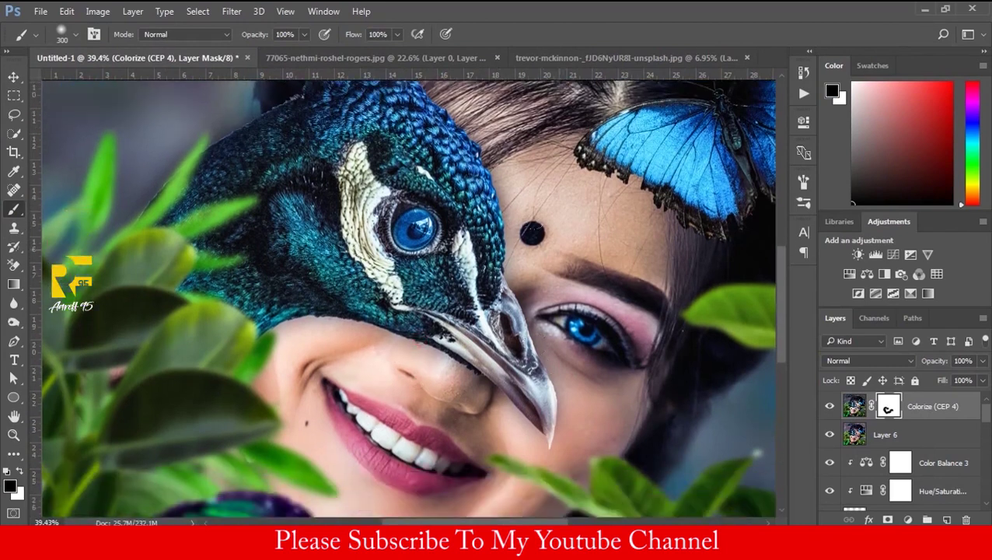
{"action": "scroll", "coordinate": [545, 233], "scroll_direction": "down", "scroll_amount": 5}
{"action": "left_click_drag", "start_coordinate": [545, 155], "coordinate": [609, 185]}
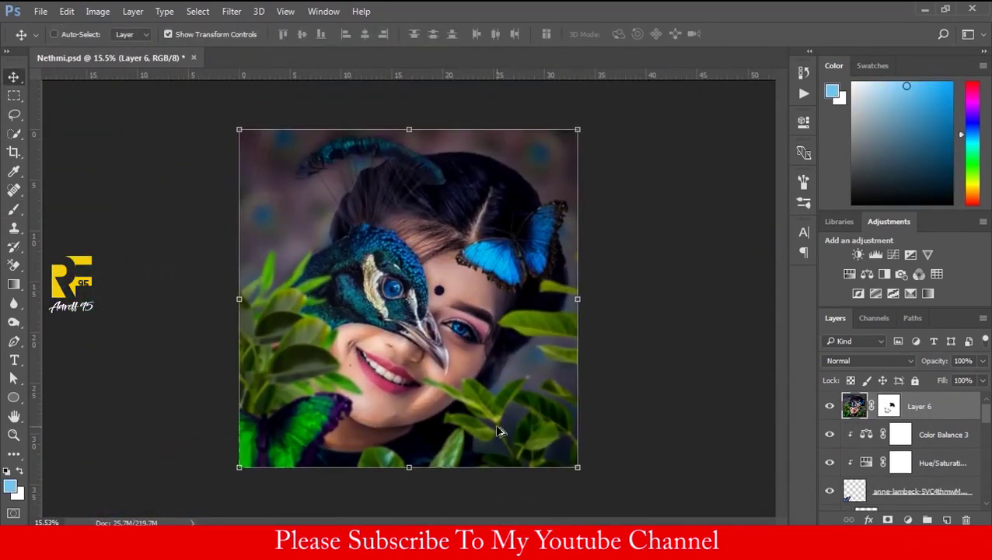
{"action": "scroll", "coordinate": [766, 417], "scroll_direction": "up", "scroll_amount": 1}
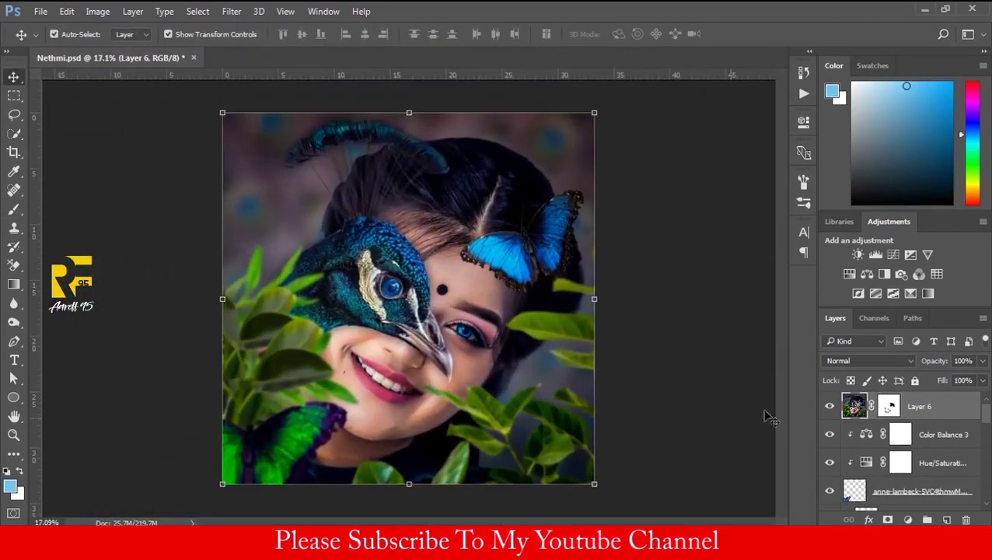